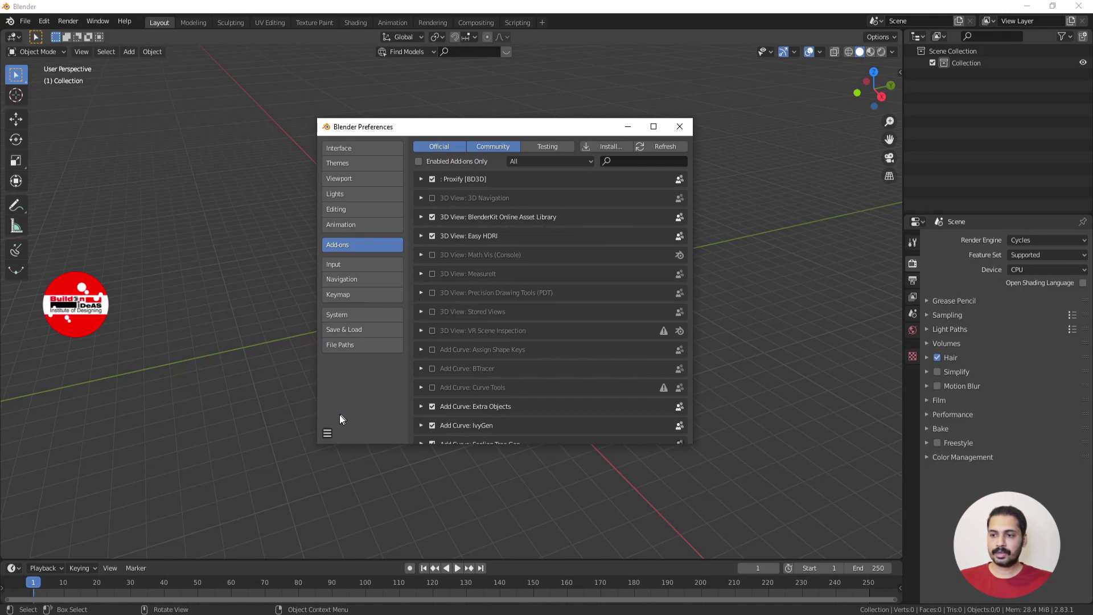
# Use the Preferences menu to save preferences with BlenderKit enabled, then close the window.
pyautogui.click(327, 433)
pyautogui.click(354, 401)
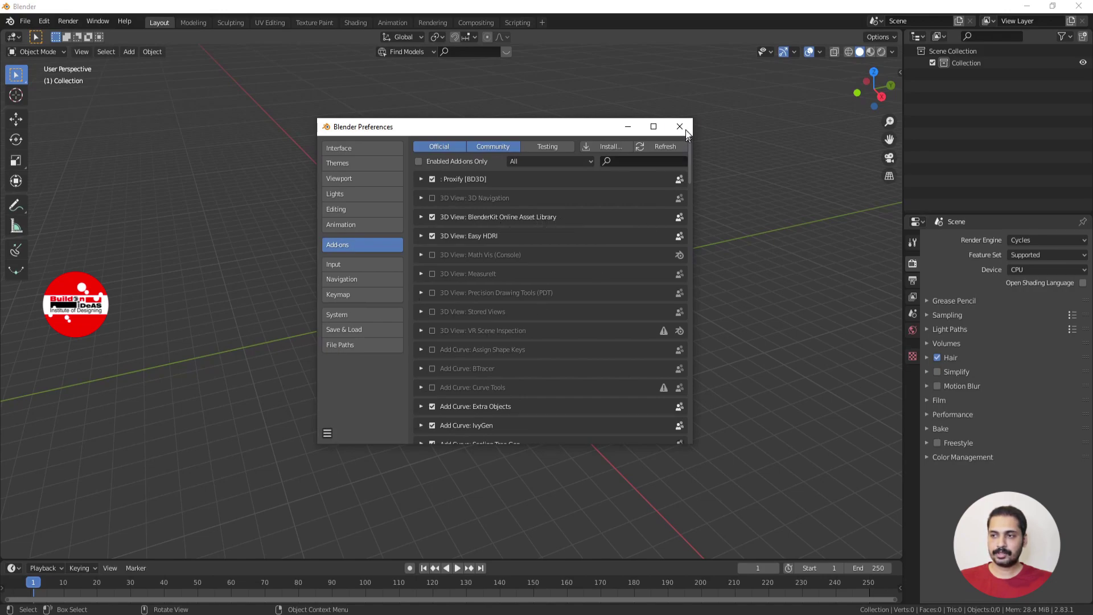
pyautogui.click(679, 126)
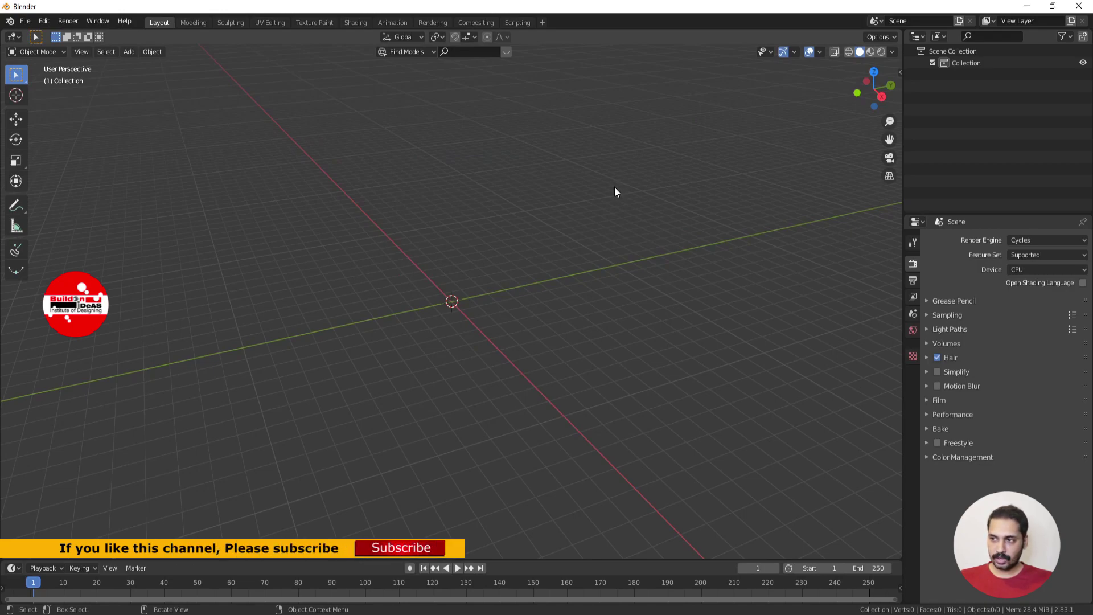
# Show the N sidebar and start BlenderKit Login from its BlenderKit tab.
pyautogui.press('n')
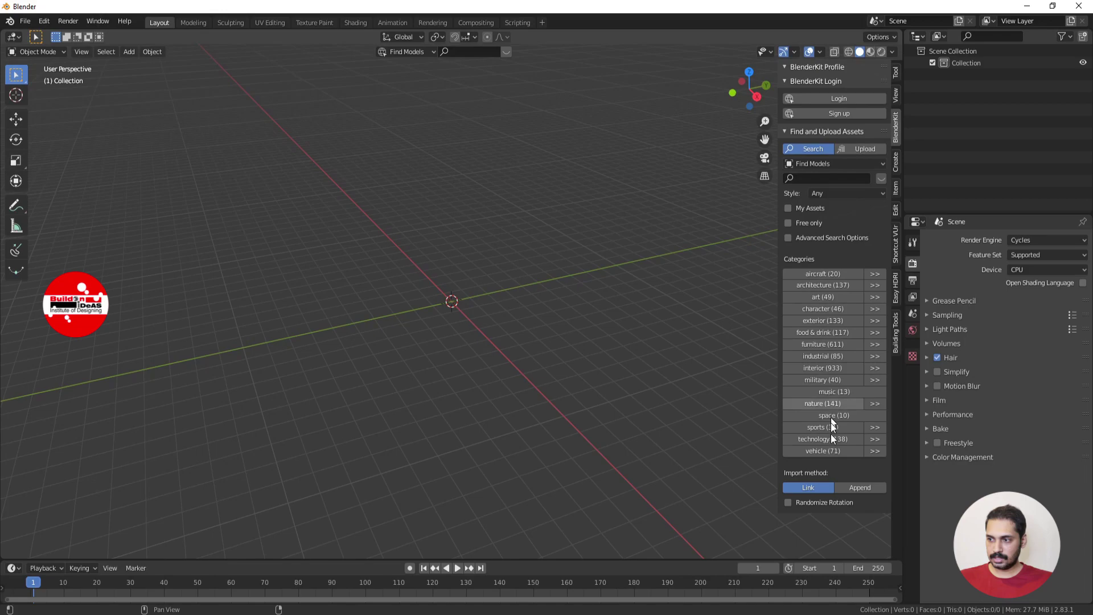
pyautogui.click(835, 99)
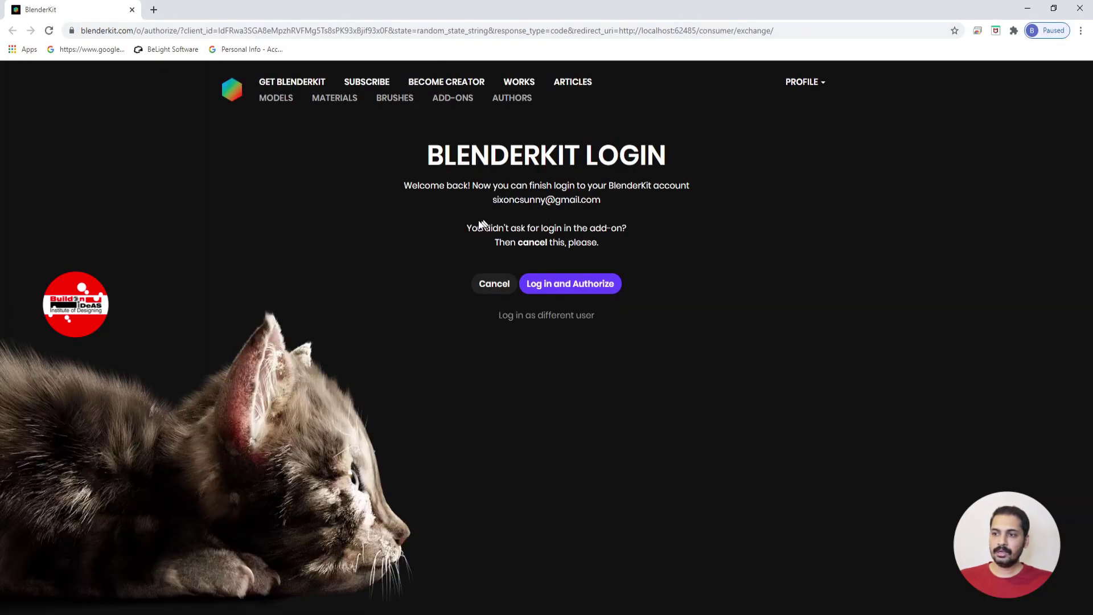
# Authorize the add-on with 'Log in and Authorize', then go to the Materials gallery.
pyautogui.click(567, 285)
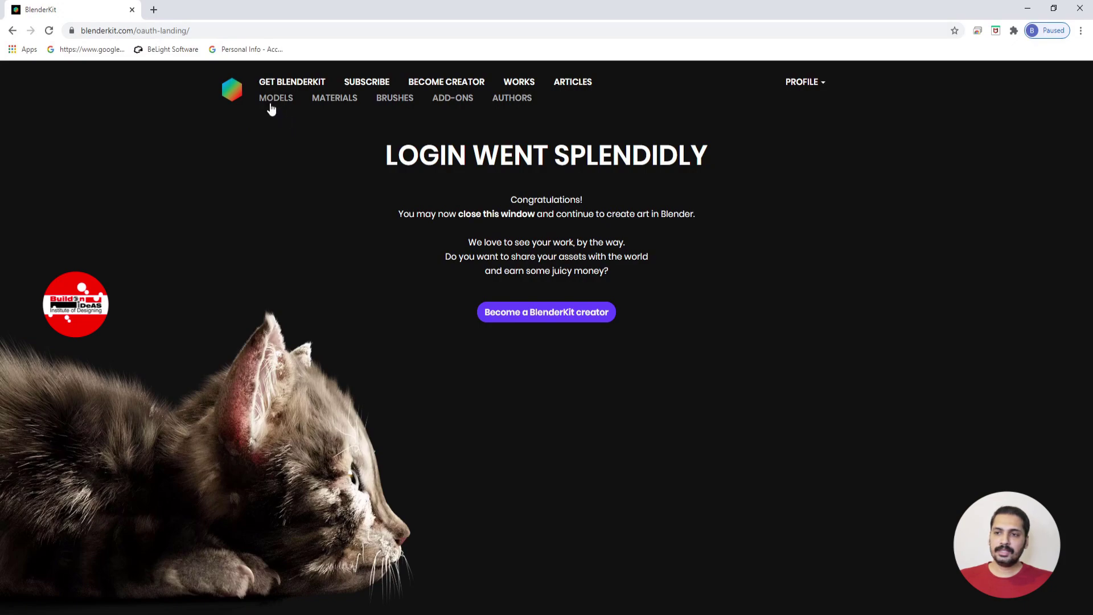
pyautogui.click(340, 102)
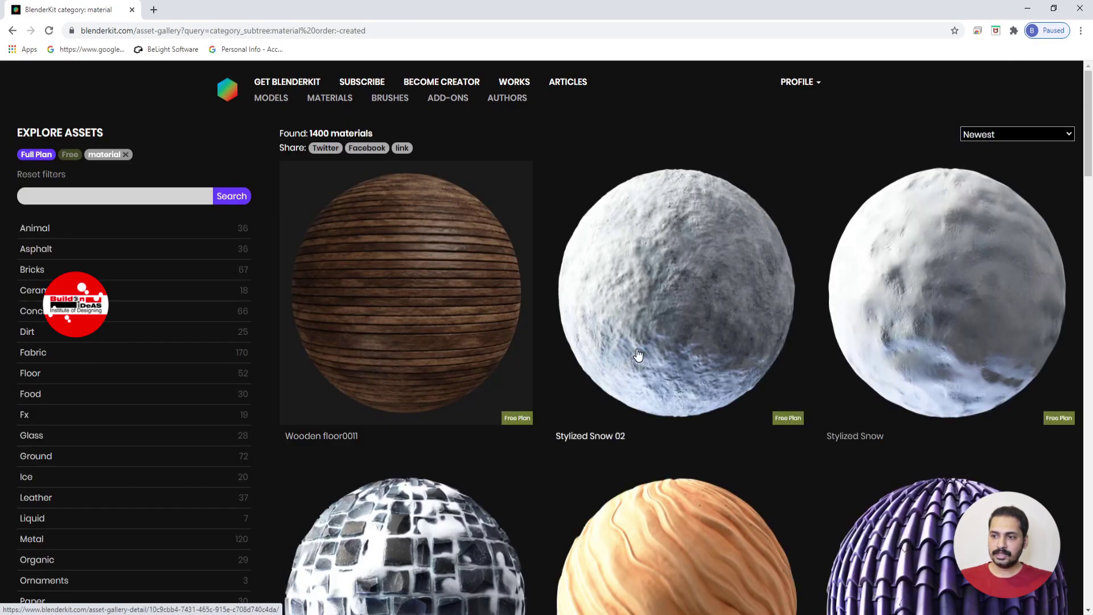
# Scroll through the BlenderKit materials gallery.
pyautogui.scroll(-5, 626, 353)
pyautogui.scroll(2, 603, 324)
pyautogui.scroll(1, 564, 309)
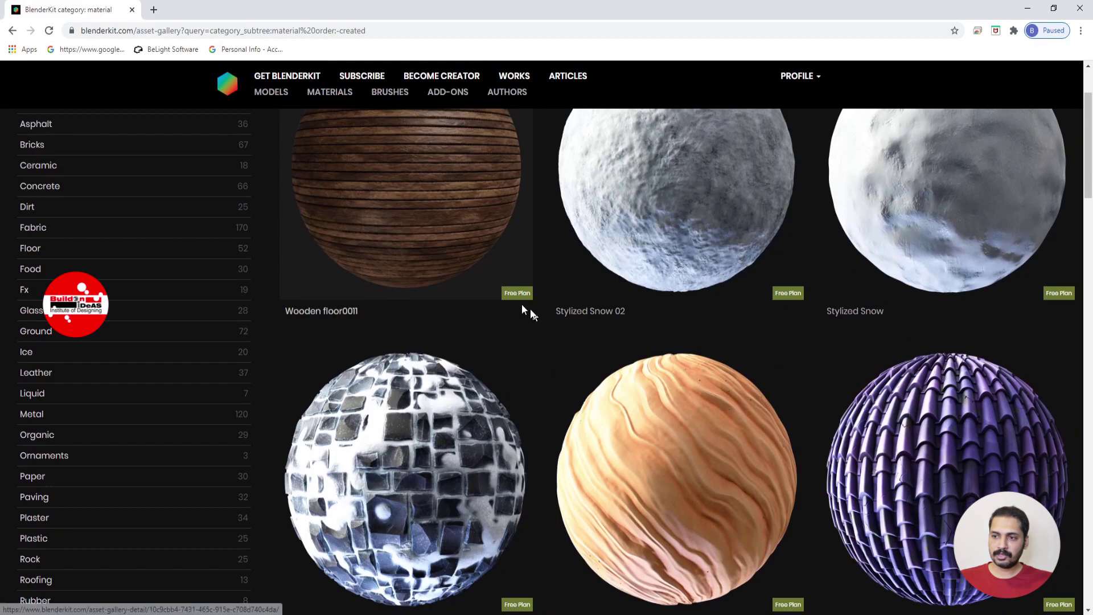
pyautogui.scroll(-2, 682, 347)
pyautogui.scroll(-8, 740, 356)
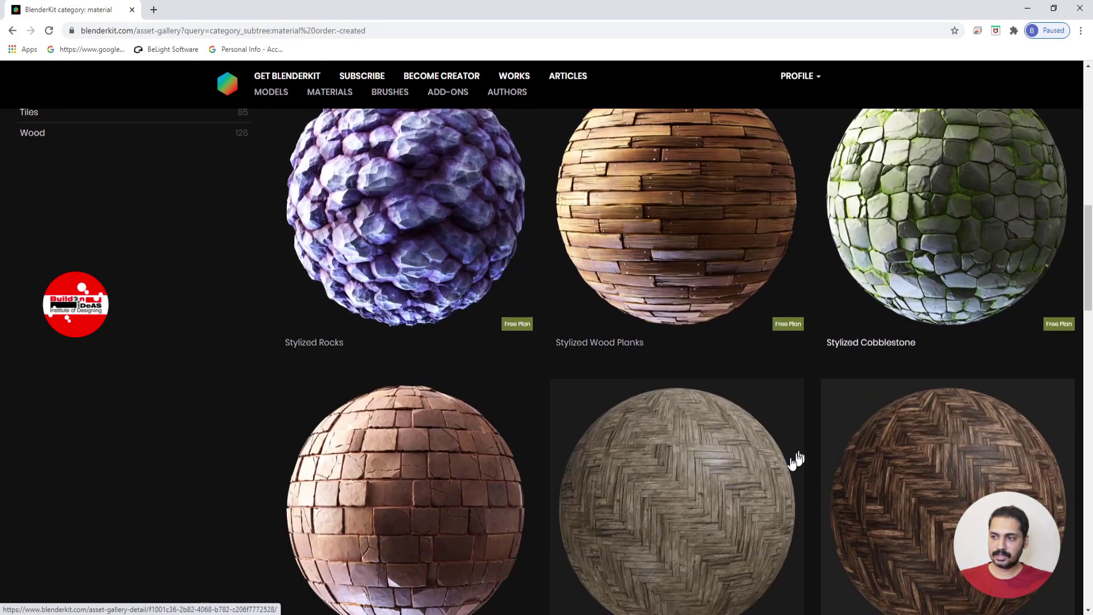
pyautogui.scroll(-10, 793, 459)
pyautogui.scroll(4, 700, 446)
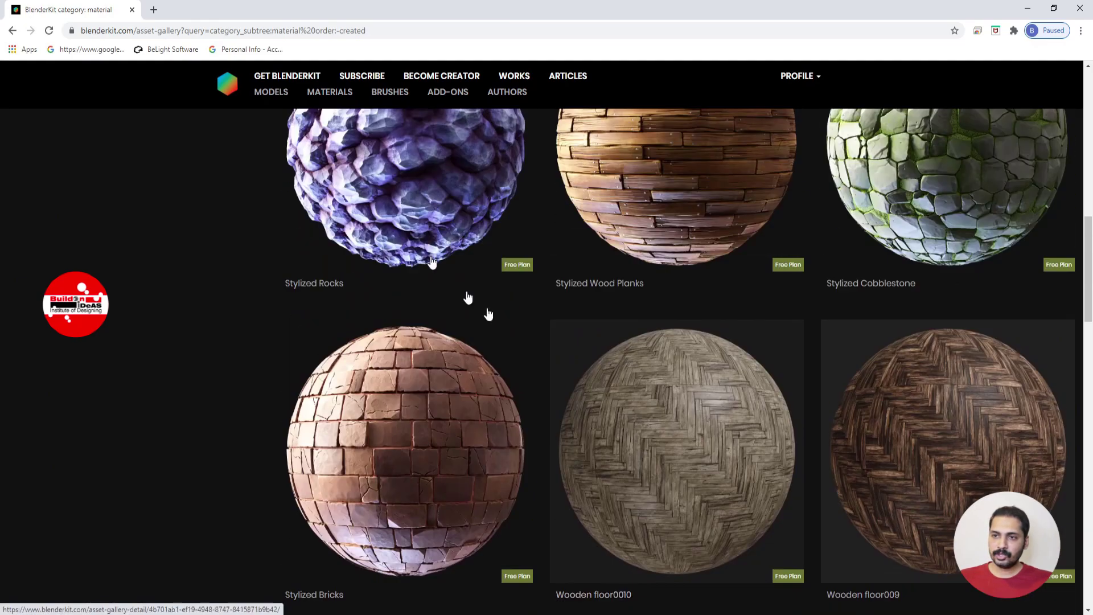
# Open the Models gallery and scroll through the models.
pyautogui.click(270, 92)
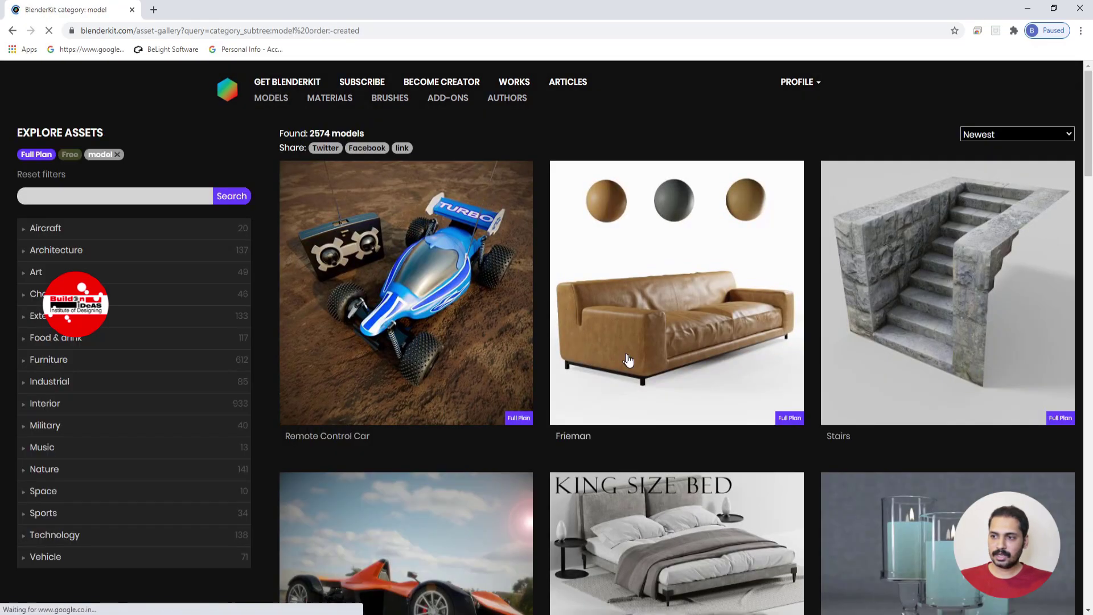
pyautogui.scroll(-6, 680, 354)
pyautogui.scroll(-2, 681, 356)
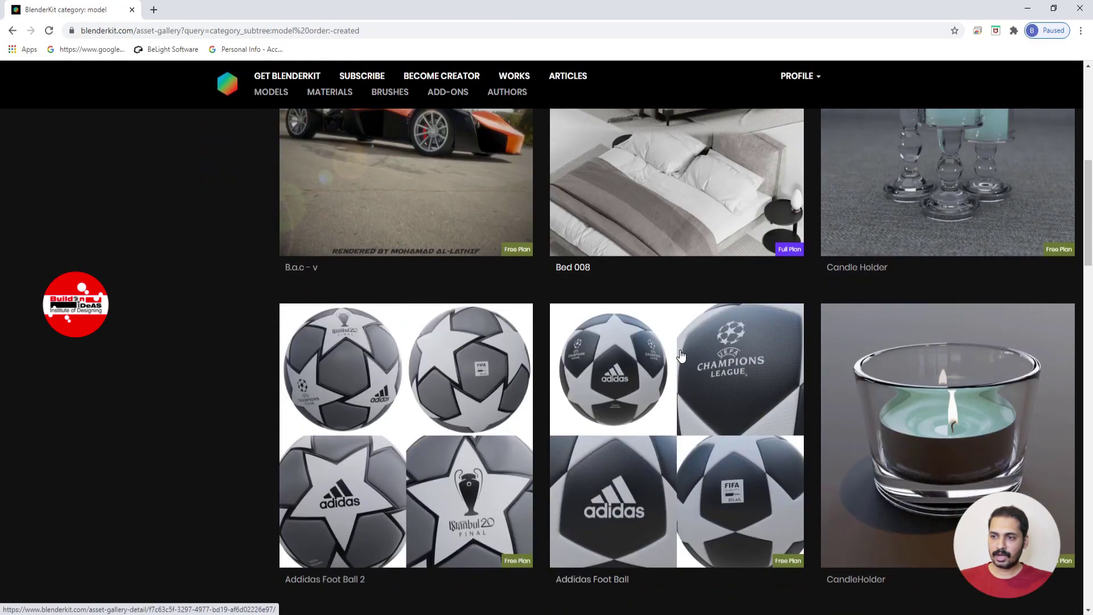
pyautogui.scroll(3, 680, 370)
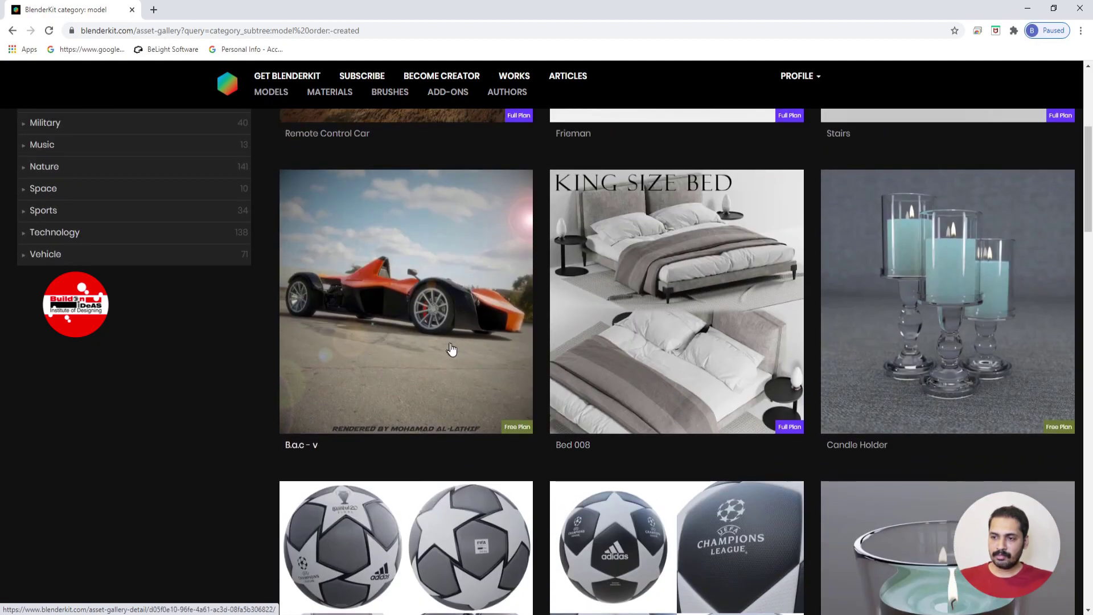
pyautogui.scroll(-6, 507, 378)
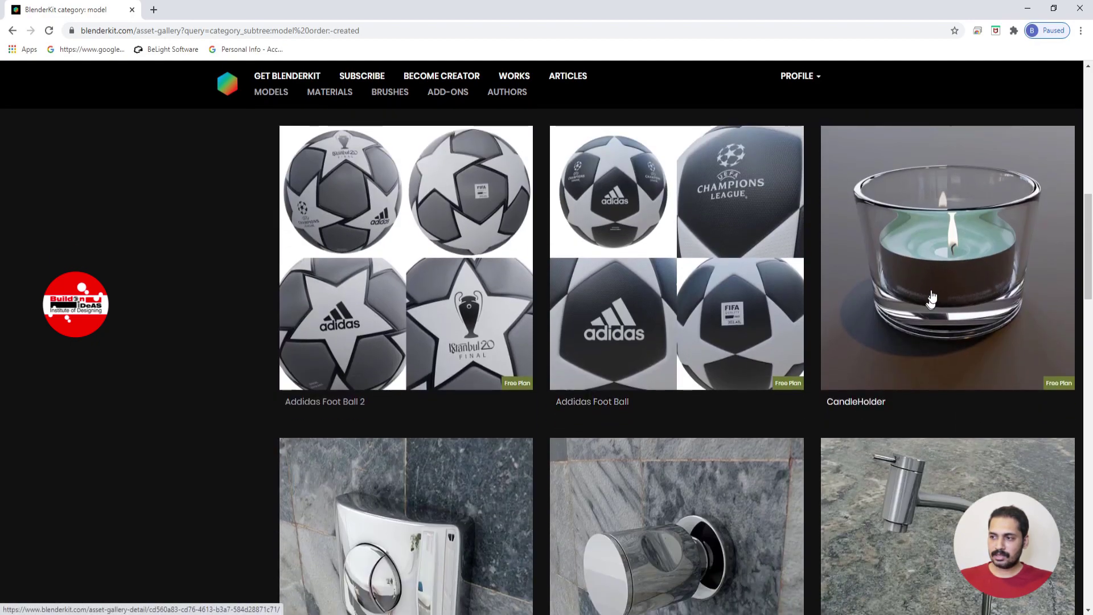
pyautogui.scroll(-4, 673, 420)
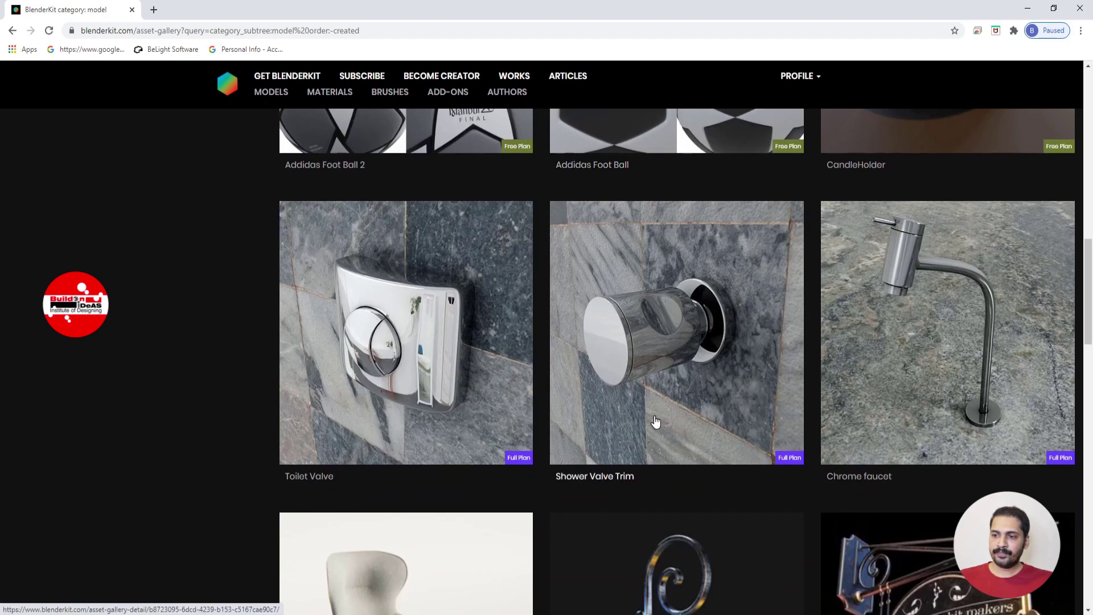
# Browse the Brushes gallery, then switch back to the Blender window.
pyautogui.click(398, 94)
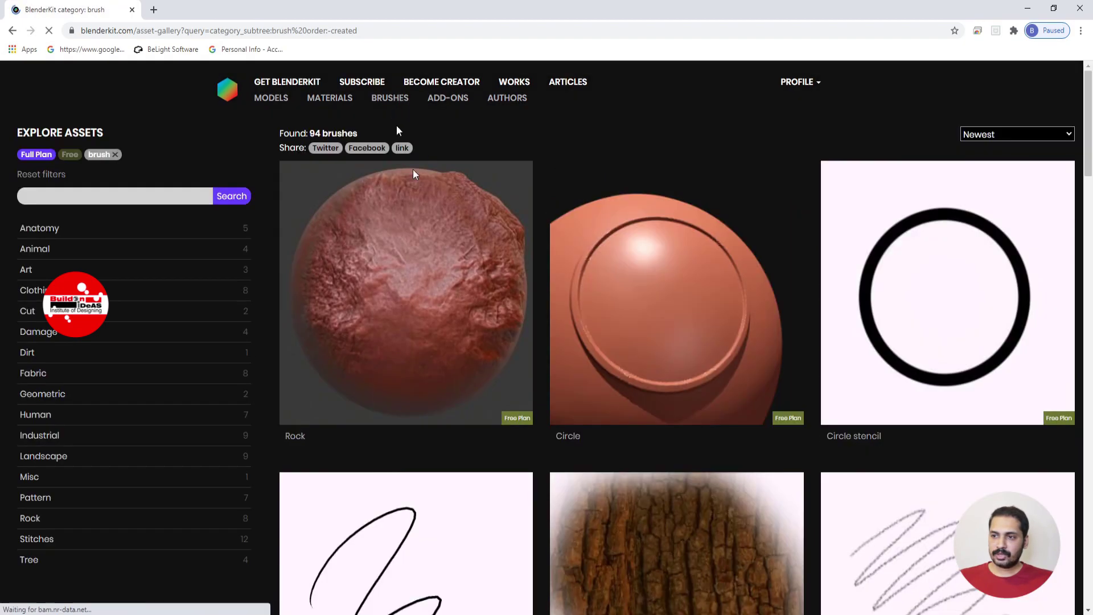
pyautogui.scroll(-14, 610, 360)
pyautogui.scroll(-7, 610, 362)
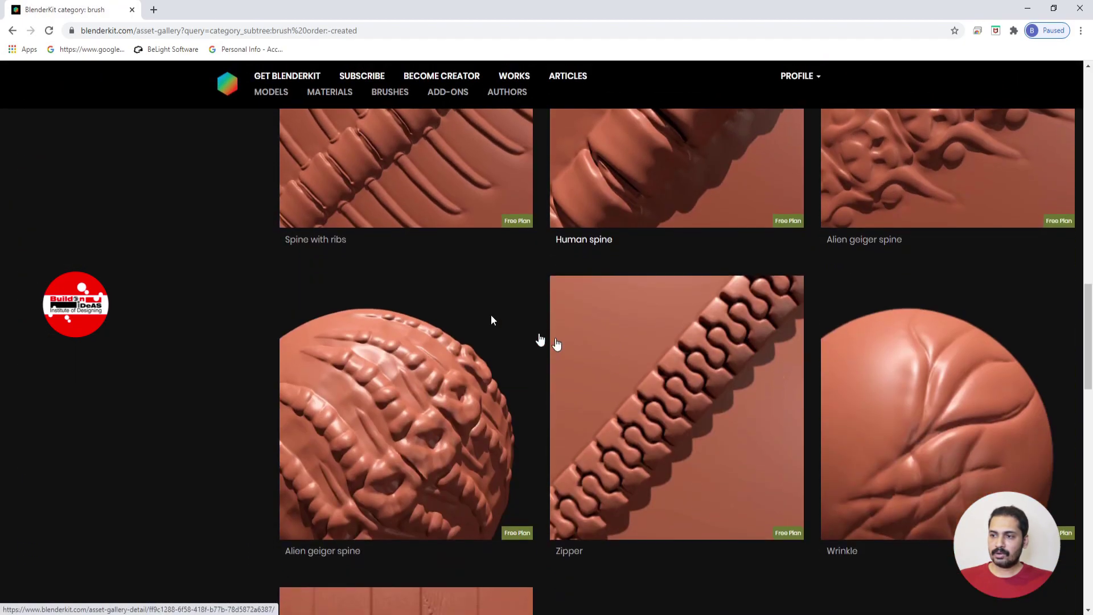
pyautogui.scroll(-10, 668, 417)
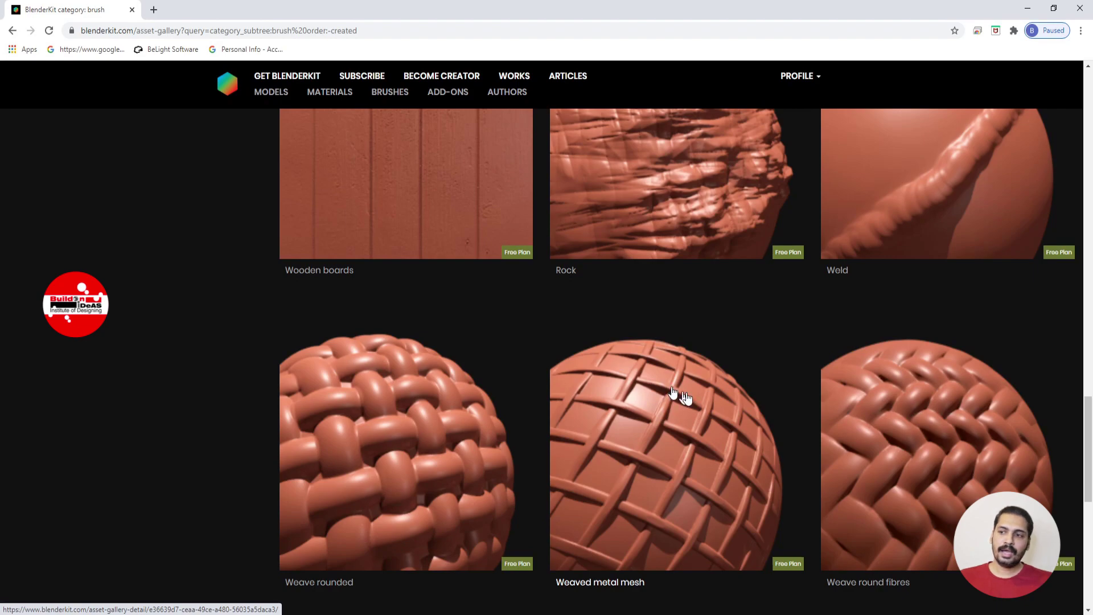
pyautogui.scroll(9, 660, 391)
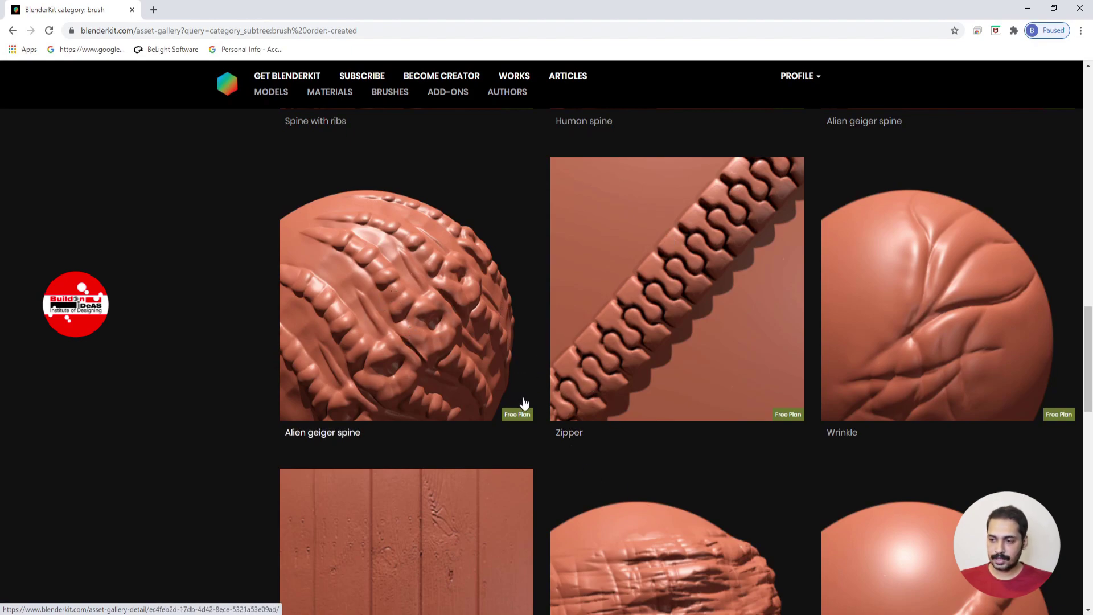
pyautogui.scroll(-6, 519, 403)
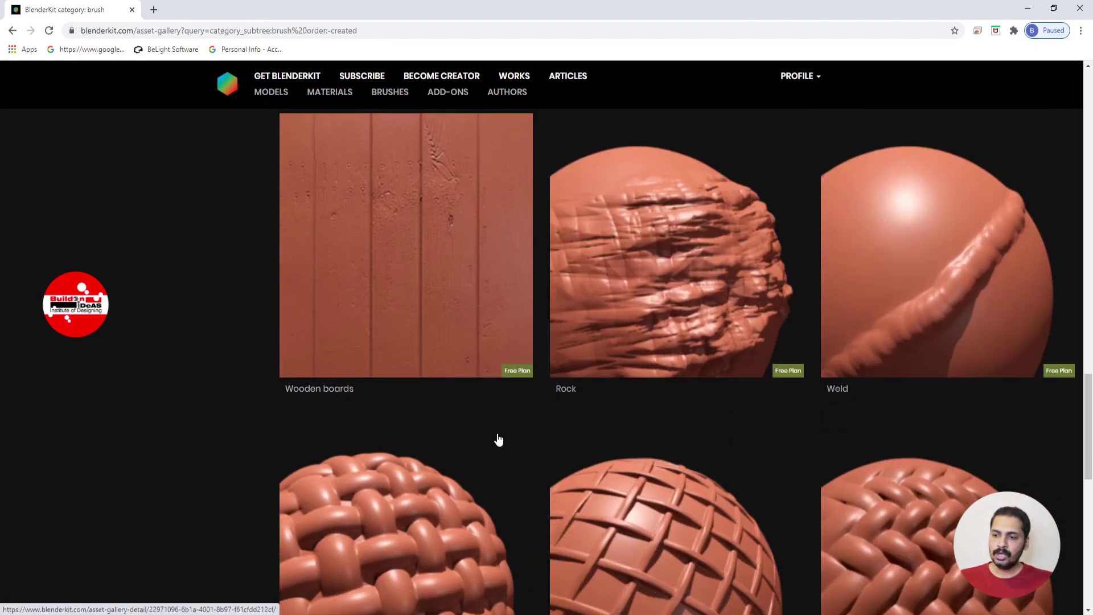
pyautogui.click(422, 613)
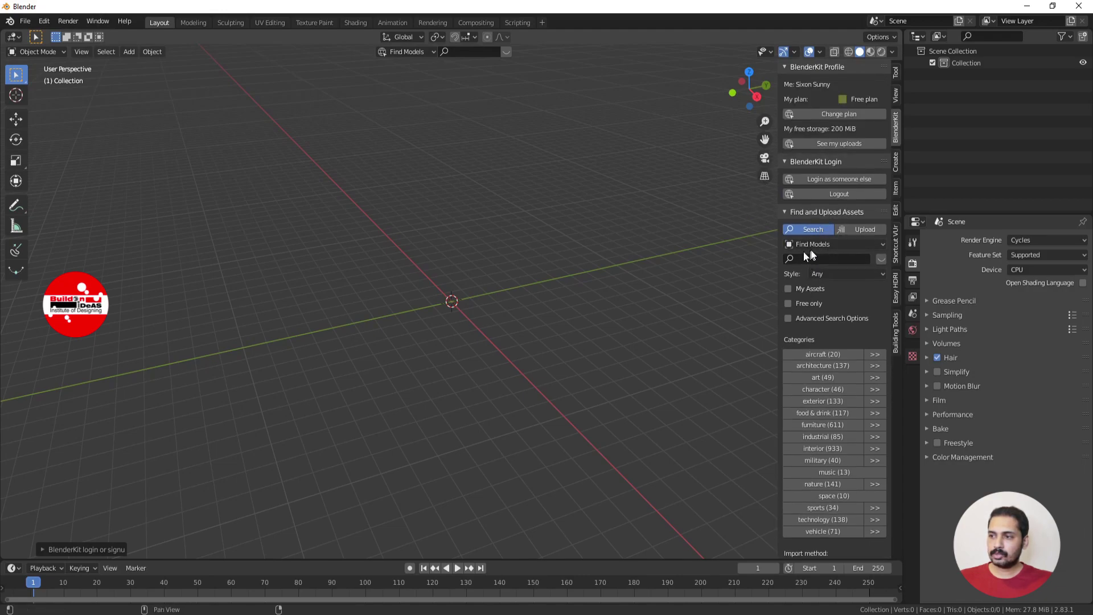
# Check the Find Models asset types and turn on the Free only filter.
pyautogui.click(814, 245)
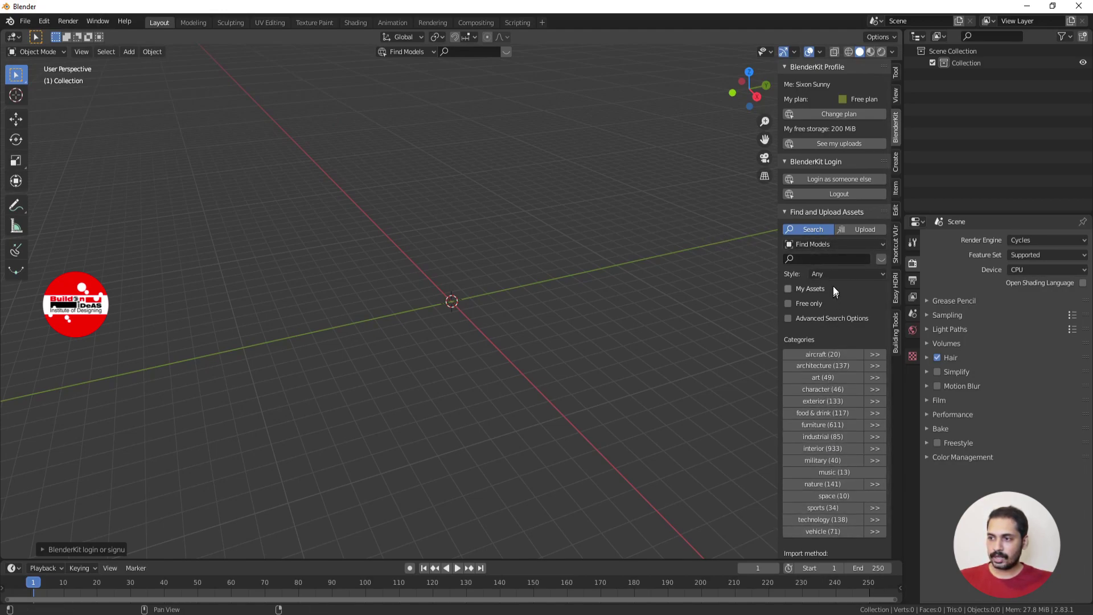
pyautogui.click(789, 304)
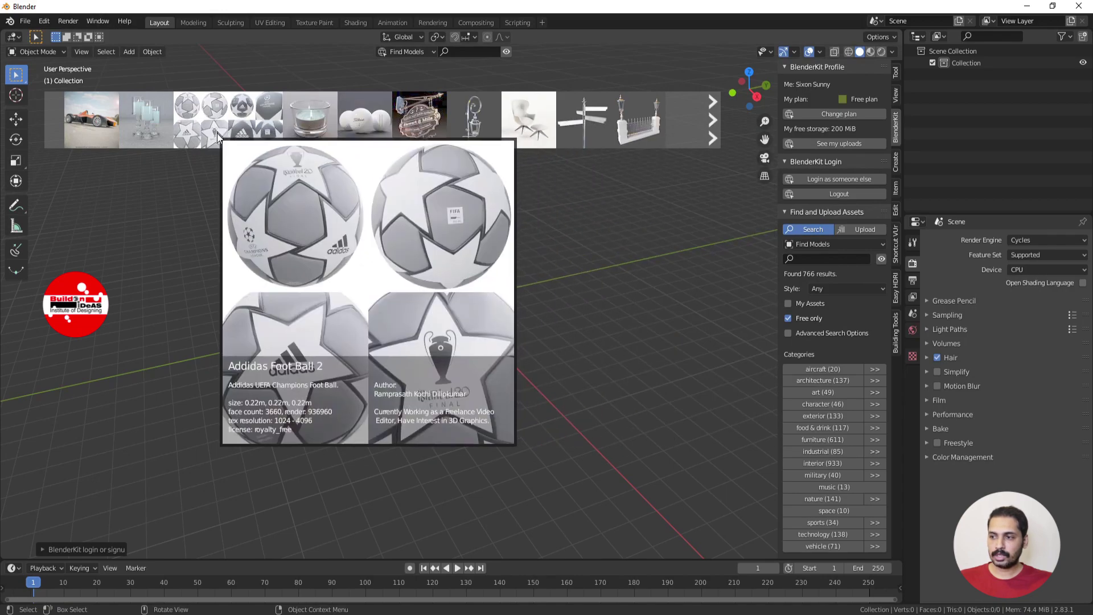
pyautogui.scroll(-2, 851, 361)
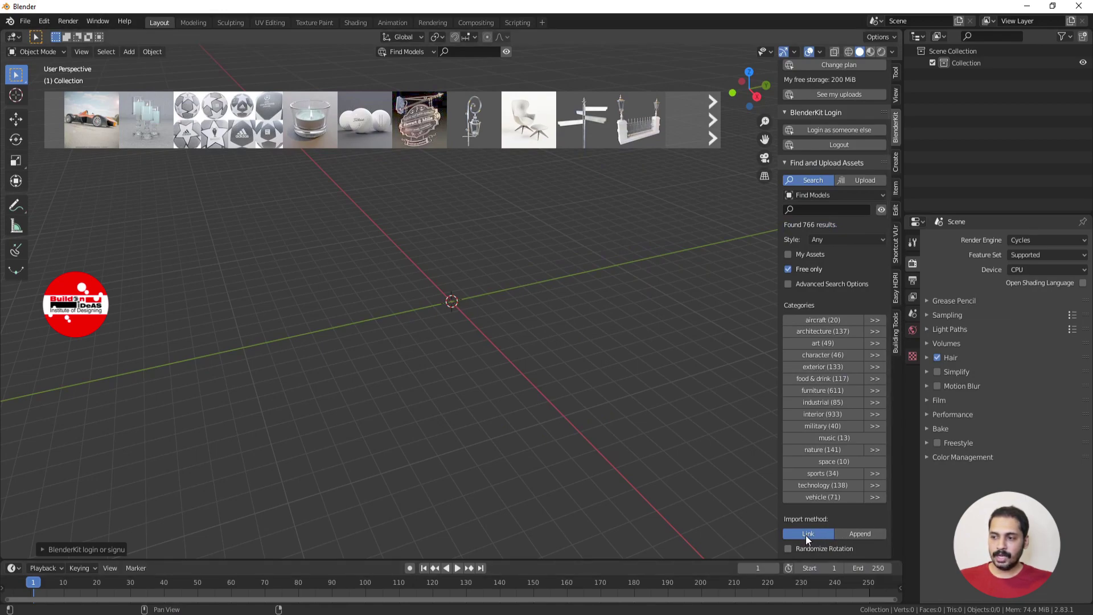
pyautogui.moveTo(398, 147)
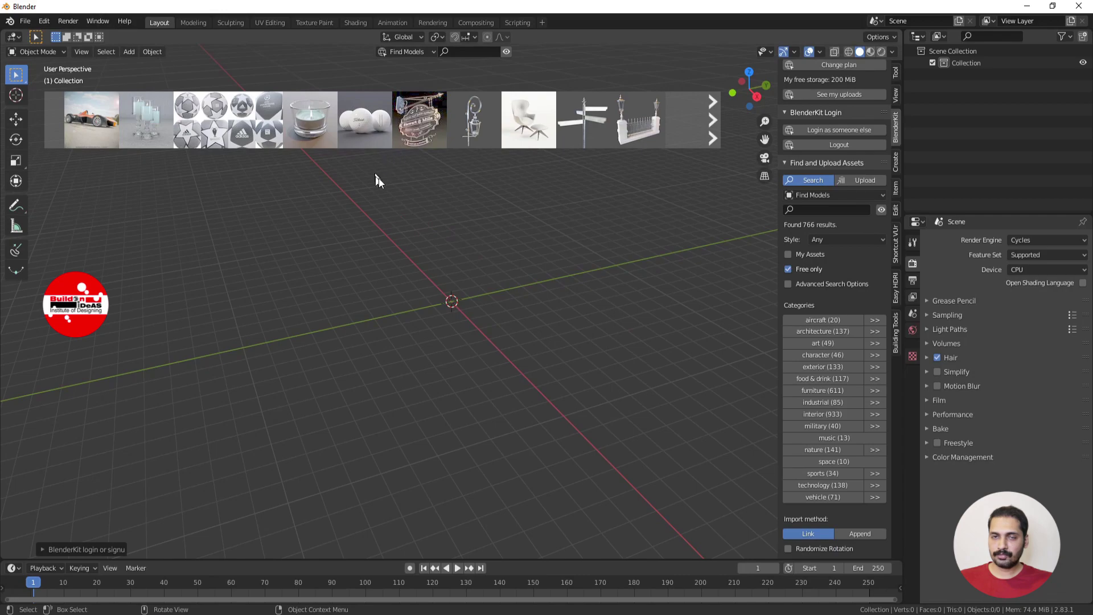
pyautogui.moveTo(338, 119)
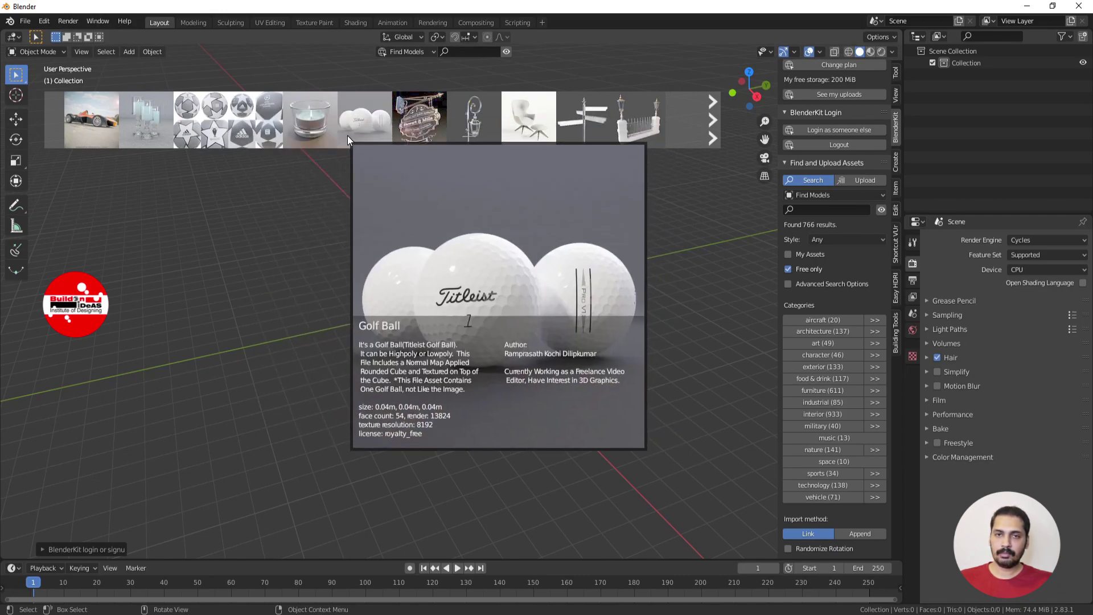
pyautogui.moveTo(305, 143)
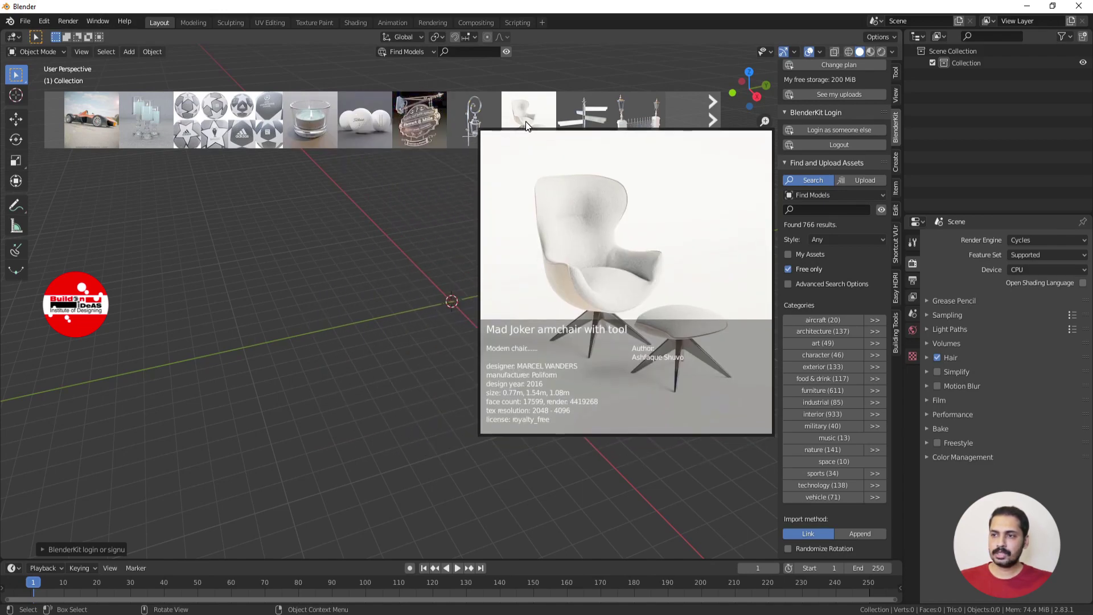
# Drag the Mad Joker armchair into the viewport, then run a text asset search.
pyautogui.moveTo(524, 122); pyautogui.dragTo(433, 299)
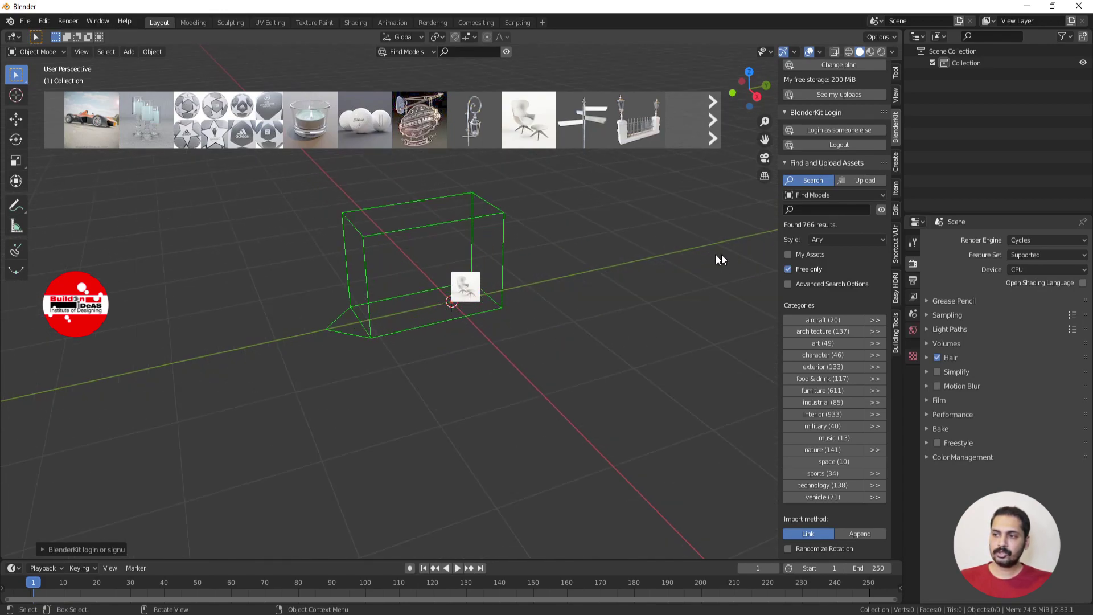
pyautogui.click(803, 210)
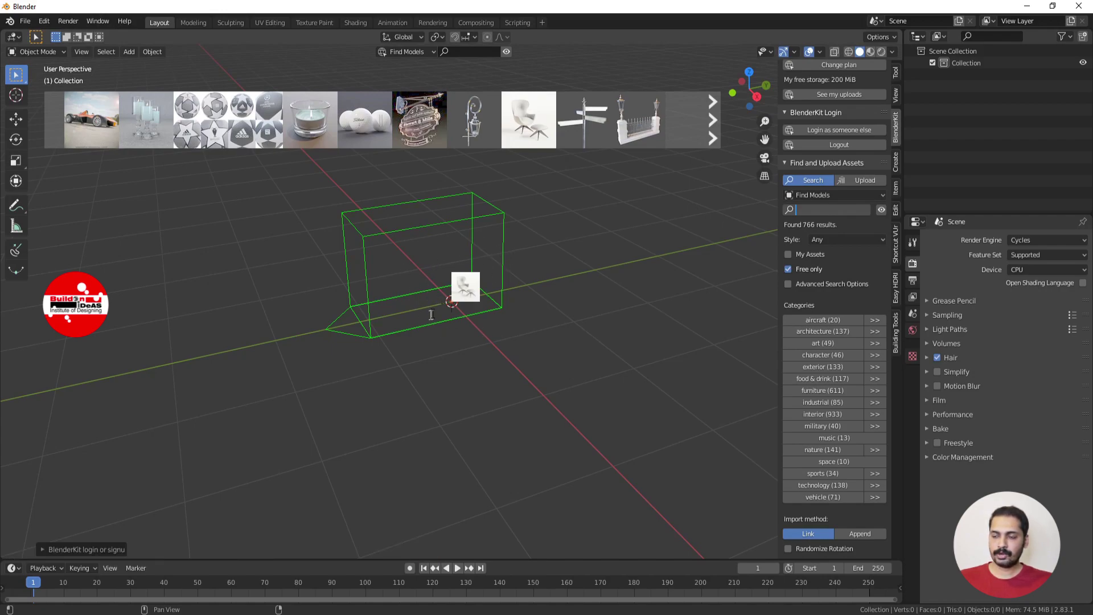
pyautogui.moveTo(470, 296); pyautogui.dragTo(396, 330)
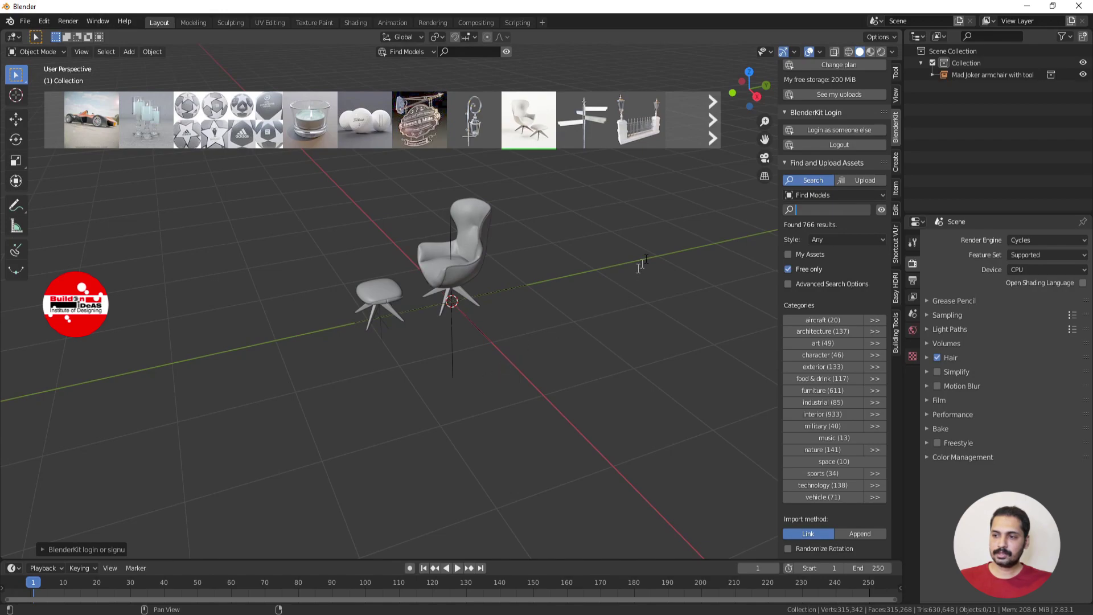
pyautogui.press('Return')
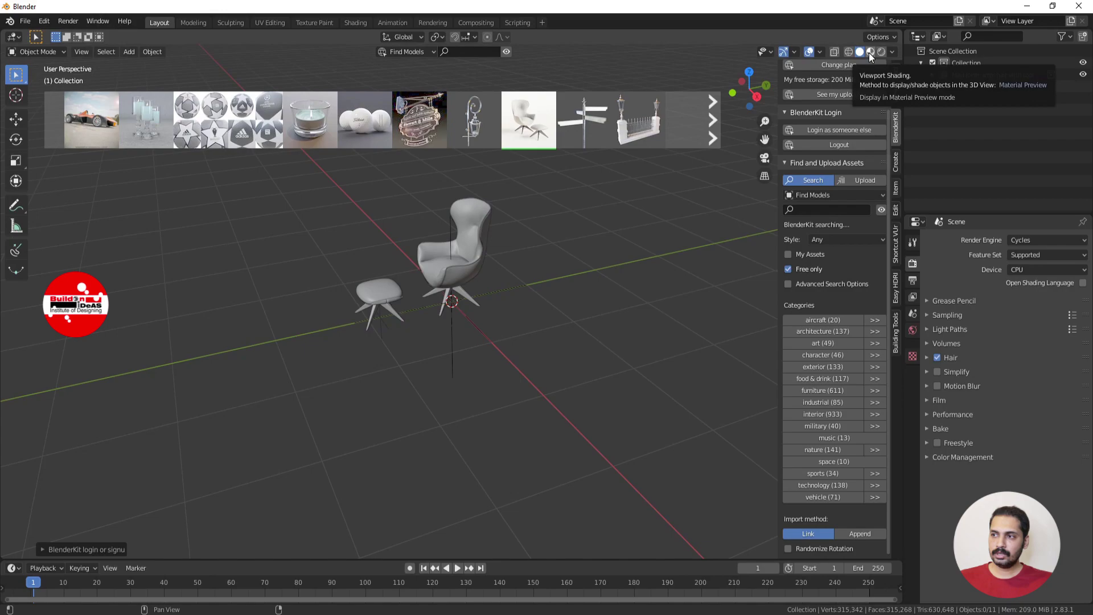
# Switch to Material Preview shading and orbit around the armchair and ottoman.
pyautogui.click(869, 52)
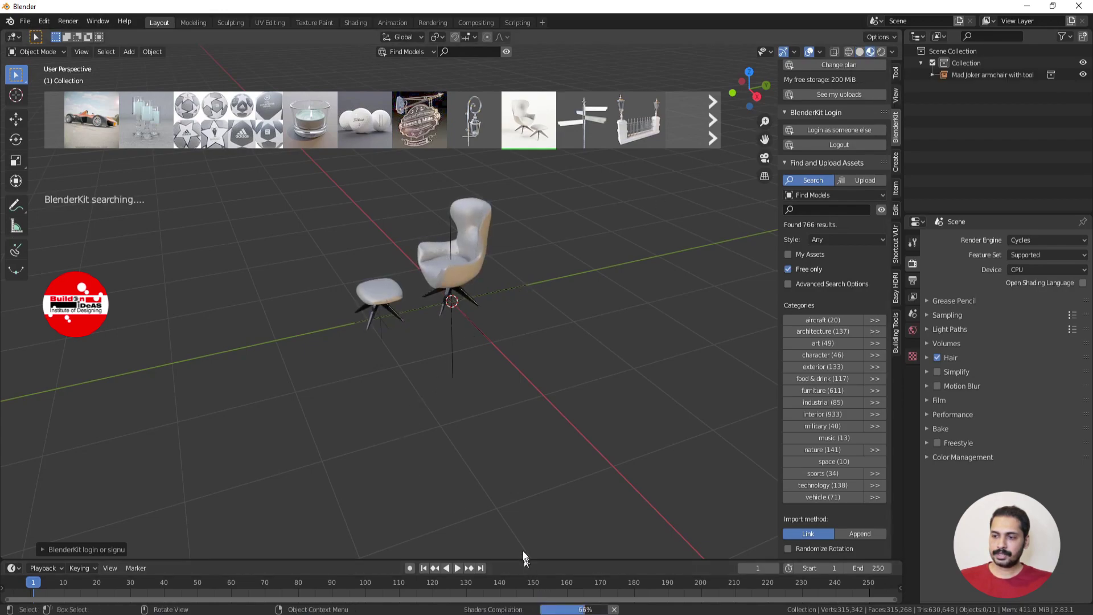
pyautogui.moveTo(436, 333); pyautogui.dragTo(491, 438, button='middle')
pyautogui.scroll(6, 479, 268)
pyautogui.scroll(-4, 480, 261)
pyautogui.scroll(5, 463, 251)
pyautogui.scroll(-4, 477, 343)
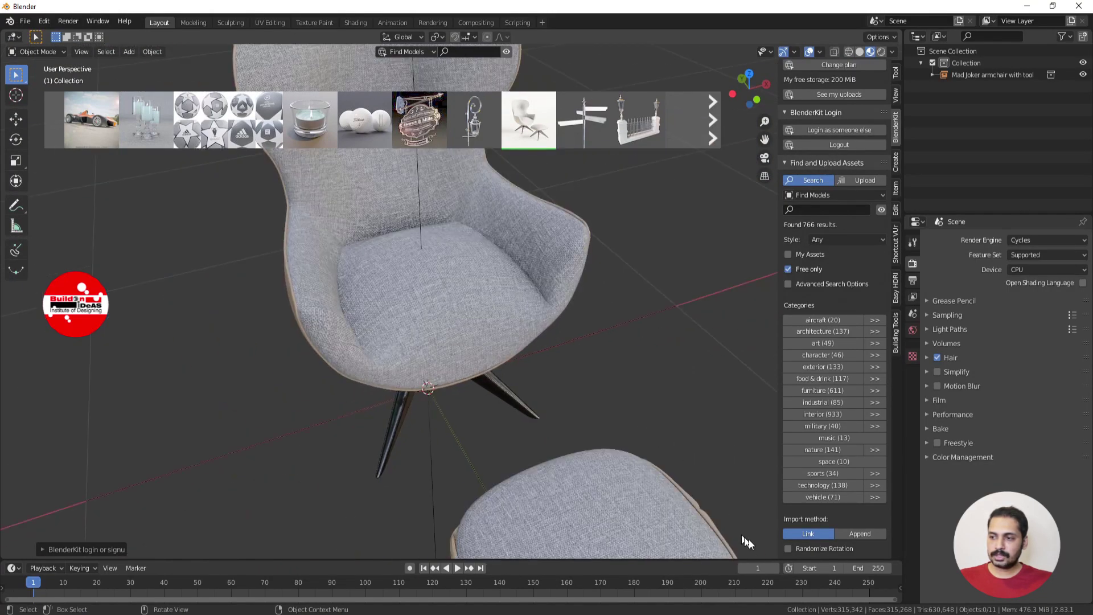
pyautogui.moveTo(378, 359); pyautogui.dragTo(493, 362, button='middle')
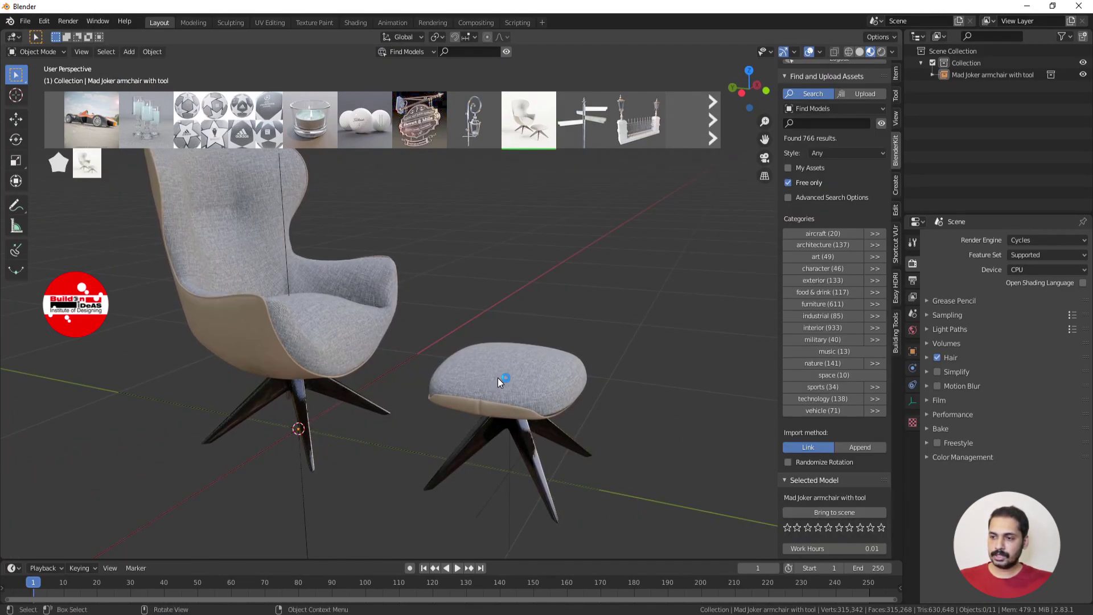
# Bring the selected armchair into the scene as a local copy and select its base seat.
pyautogui.click(473, 380)
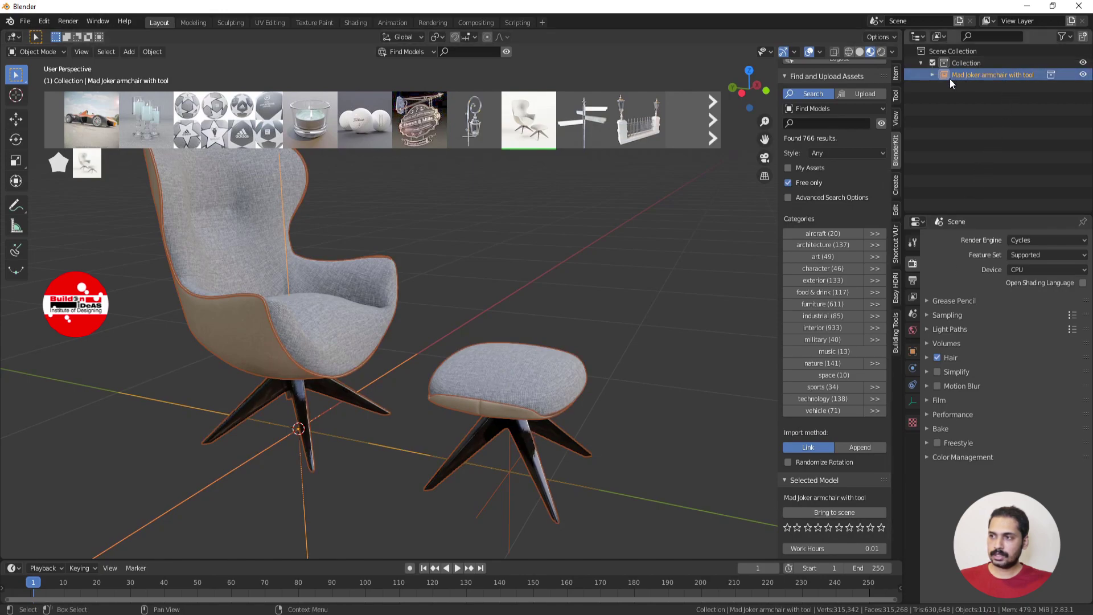
pyautogui.click(932, 74)
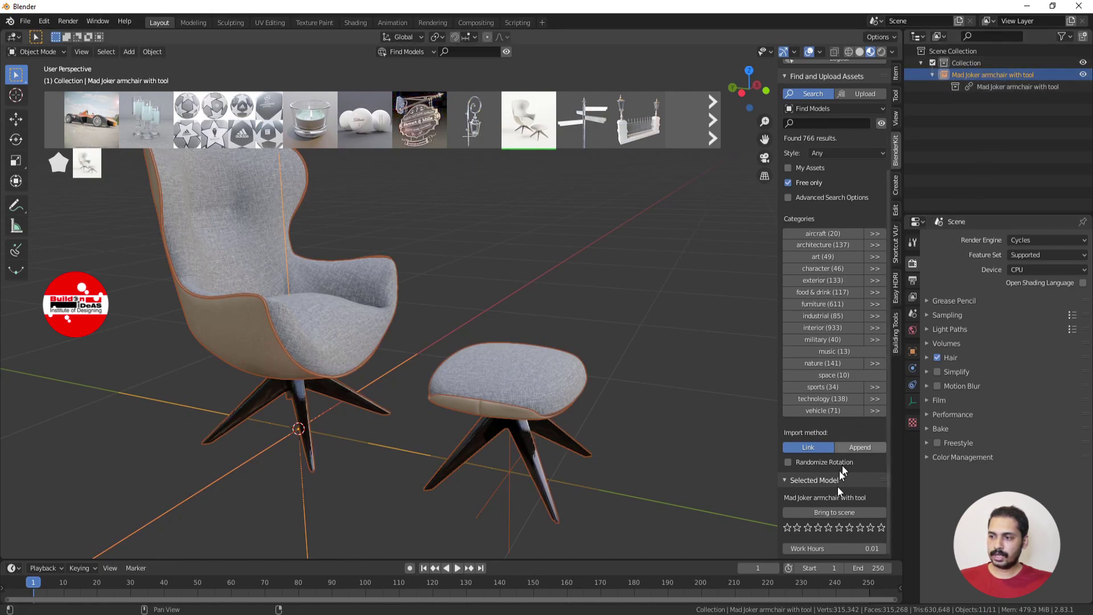
pyautogui.click(830, 511)
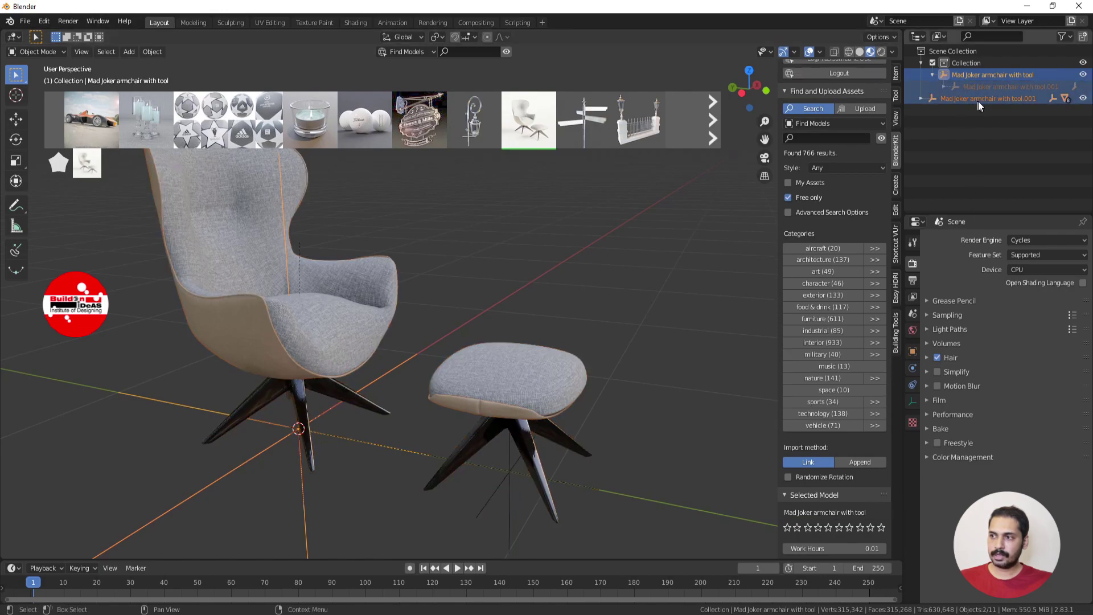
pyautogui.click(919, 98)
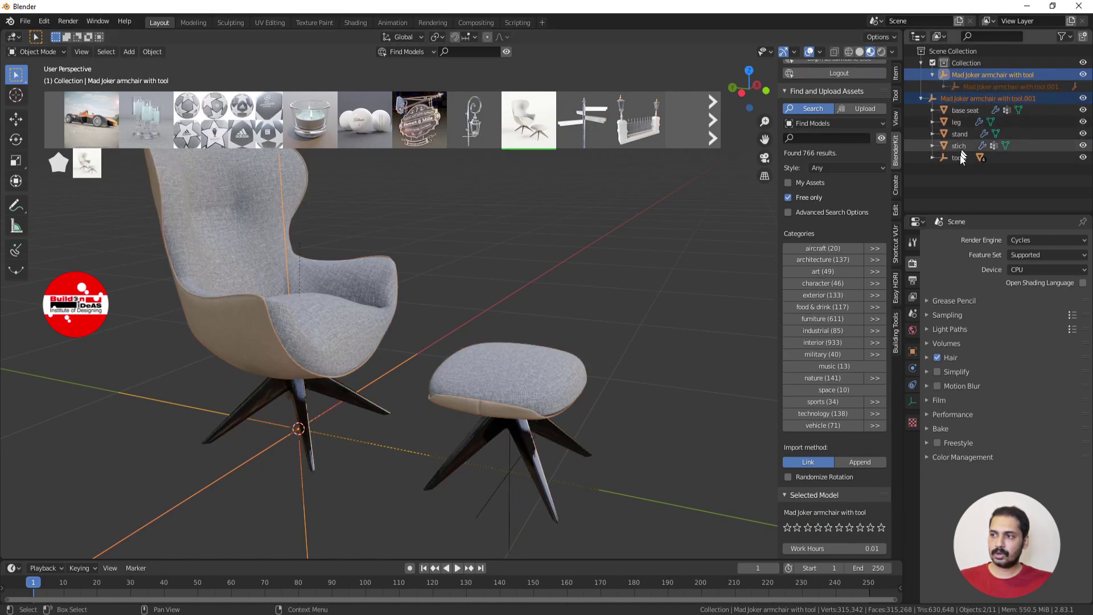
pyautogui.scroll(-4, 319, 340)
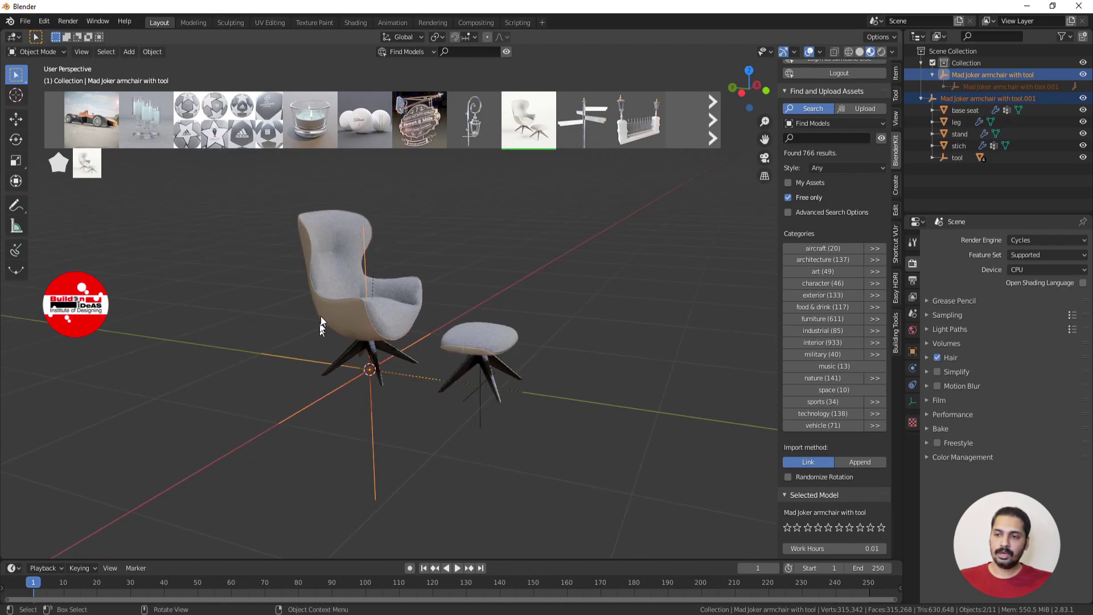
pyautogui.click(326, 254)
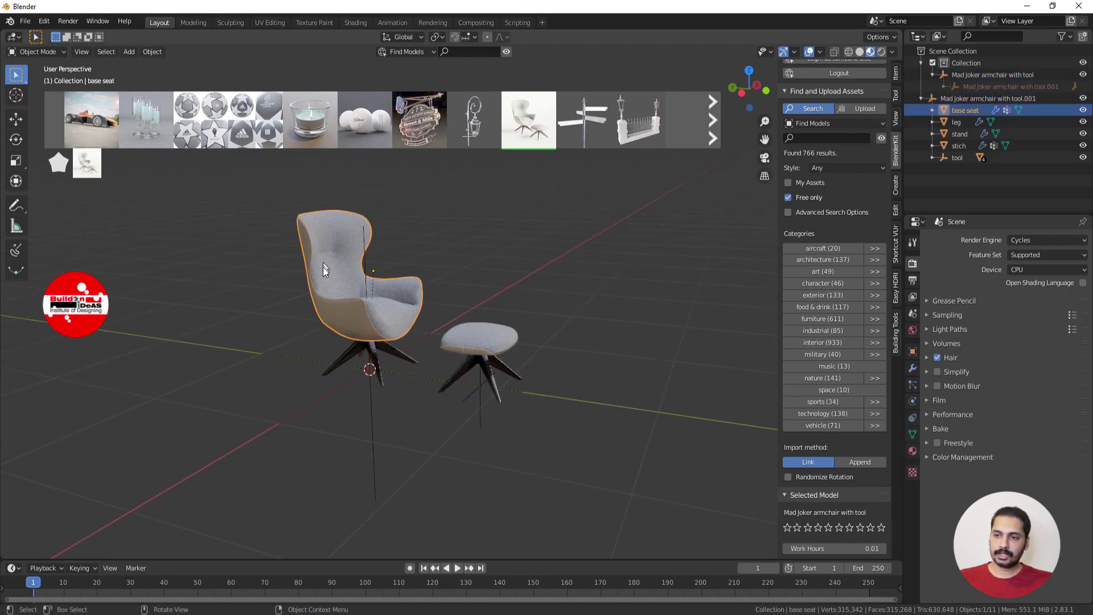
# In the Shading workspace, zoom over the FABRIC nodes and orbit to the armchair's front.
pyautogui.click(354, 22)
pyautogui.scroll(-3, 431, 442)
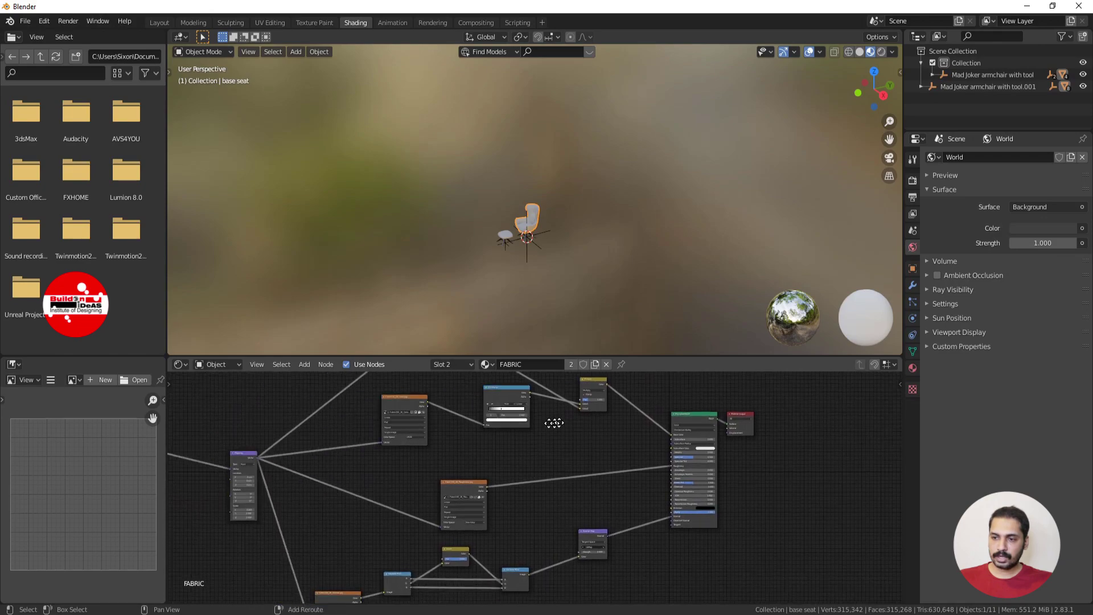
pyautogui.scroll(5, 493, 523)
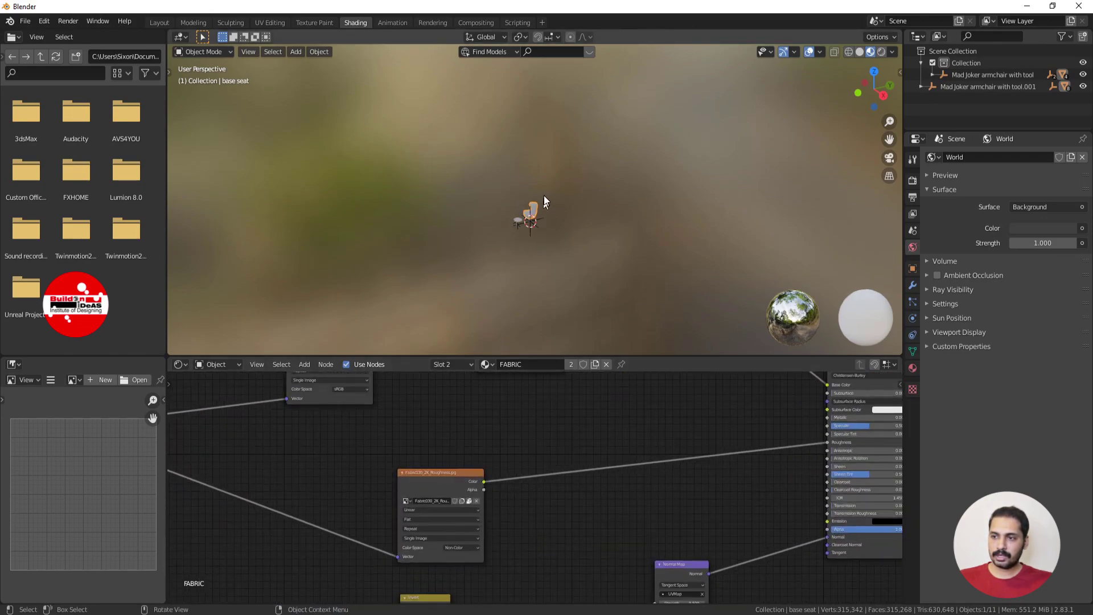
pyautogui.scroll(6, 544, 195)
pyautogui.scroll(3, 506, 218)
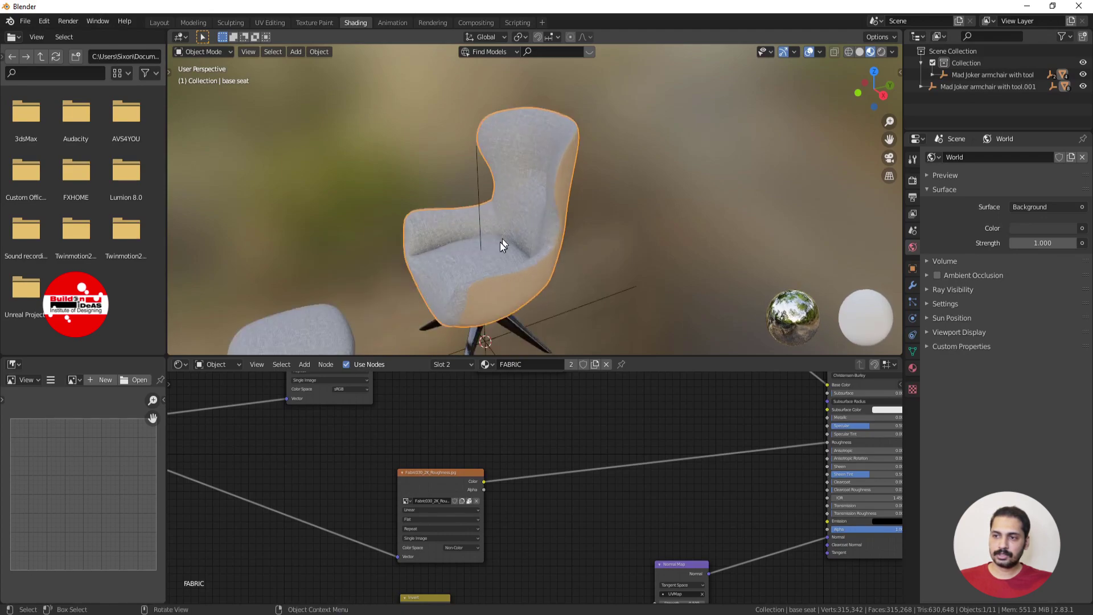
pyautogui.moveTo(524, 193); pyautogui.dragTo(521, 141, button='middle')
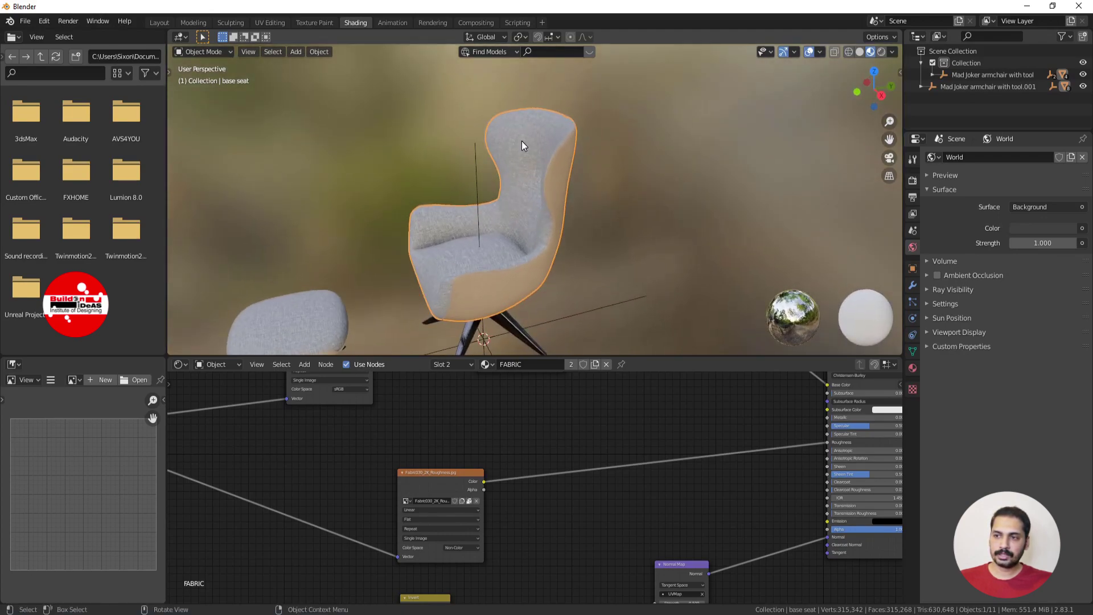
pyautogui.moveTo(463, 207); pyautogui.dragTo(500, 210, button='middle')
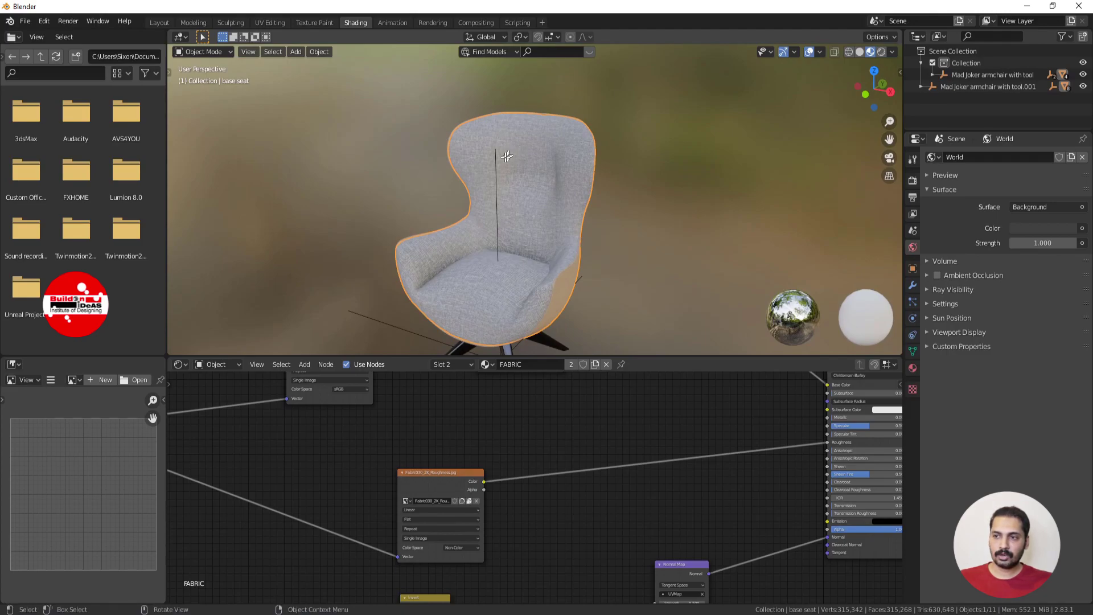
# Inspect the base seat's mesh in Edit Mode, then return to Object Mode and Layout.
pyautogui.press('Tab')
pyautogui.scroll(3, 530, 178)
pyautogui.scroll(2, 530, 178)
pyautogui.moveTo(530, 178); pyautogui.dragTo(525, 162, button='middle')
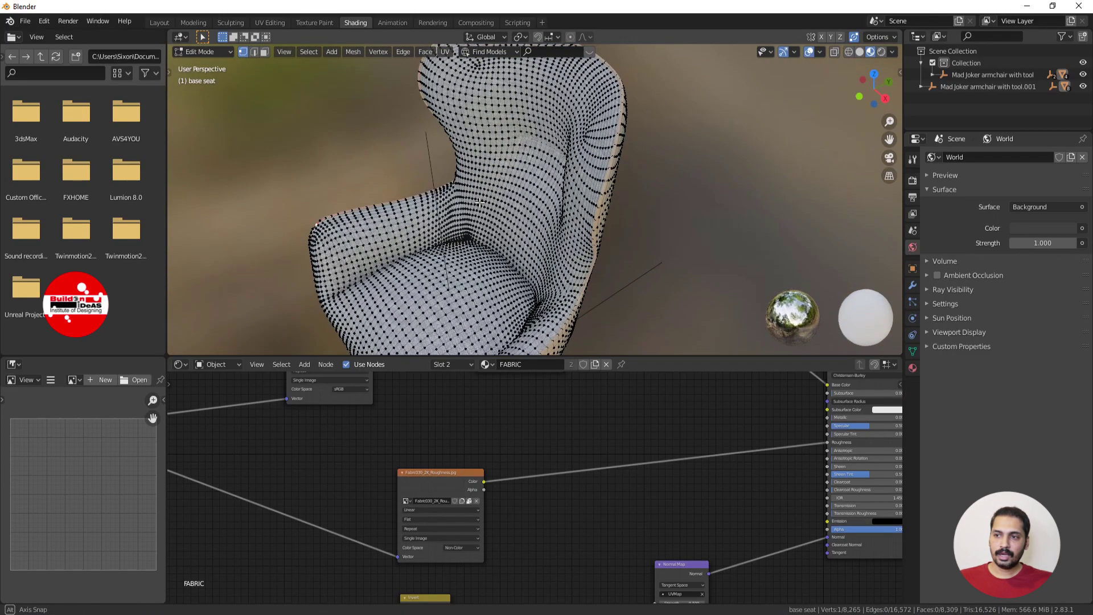
pyautogui.scroll(3, 523, 154)
pyautogui.scroll(-3, 539, 183)
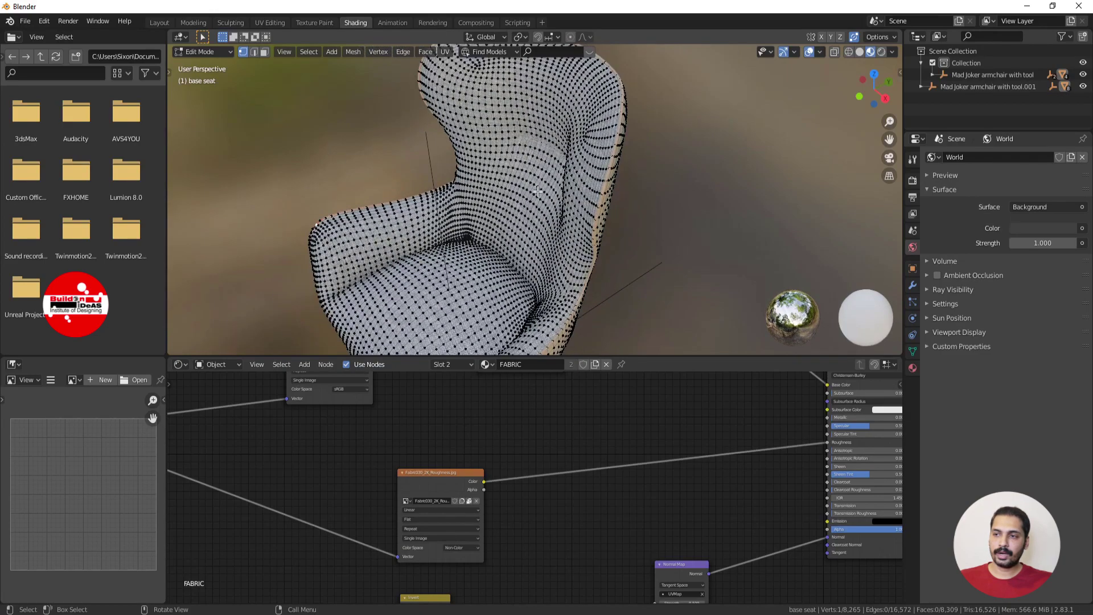
pyautogui.scroll(-5, 547, 200)
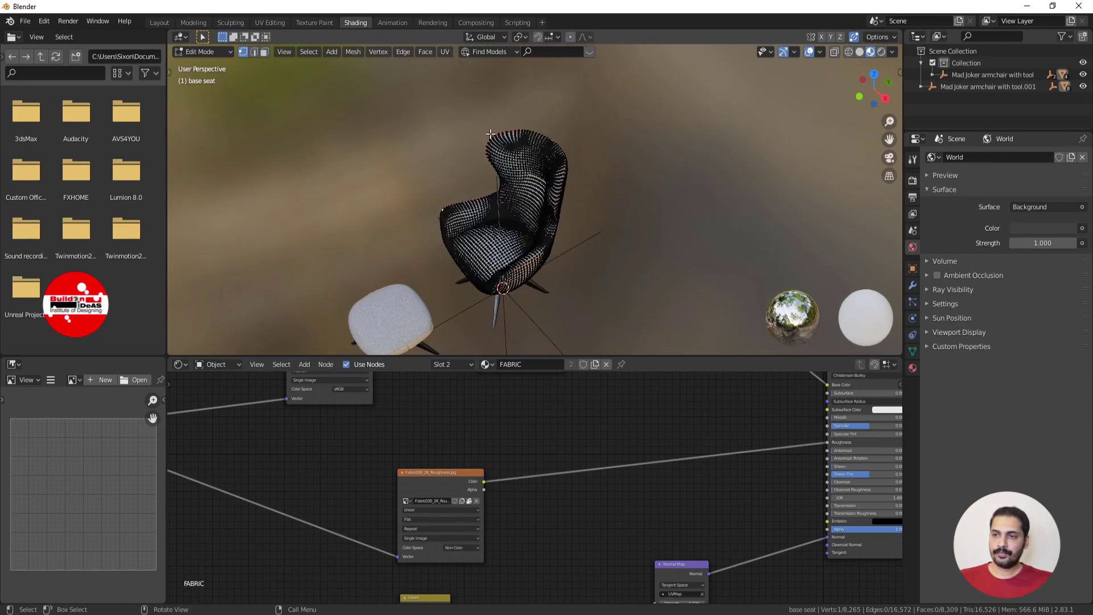
pyautogui.press('Tab')
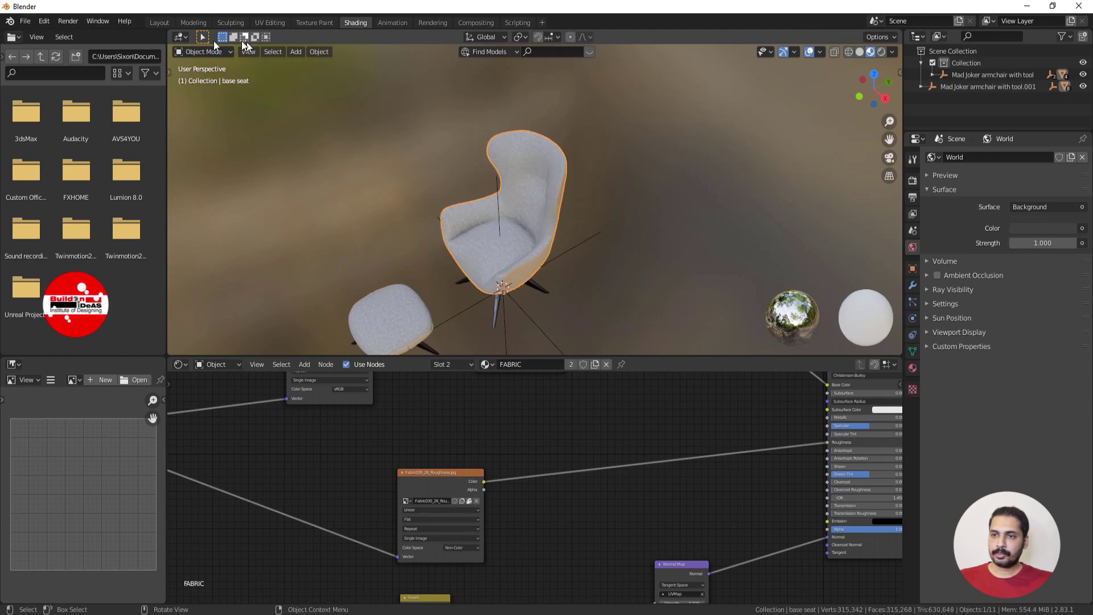
pyautogui.click(165, 23)
# Place the 3D cursor on open floor, set imports to Append, and list free vehicles.
pyautogui.moveTo(435, 224); pyautogui.dragTo(434, 363, button='middle')
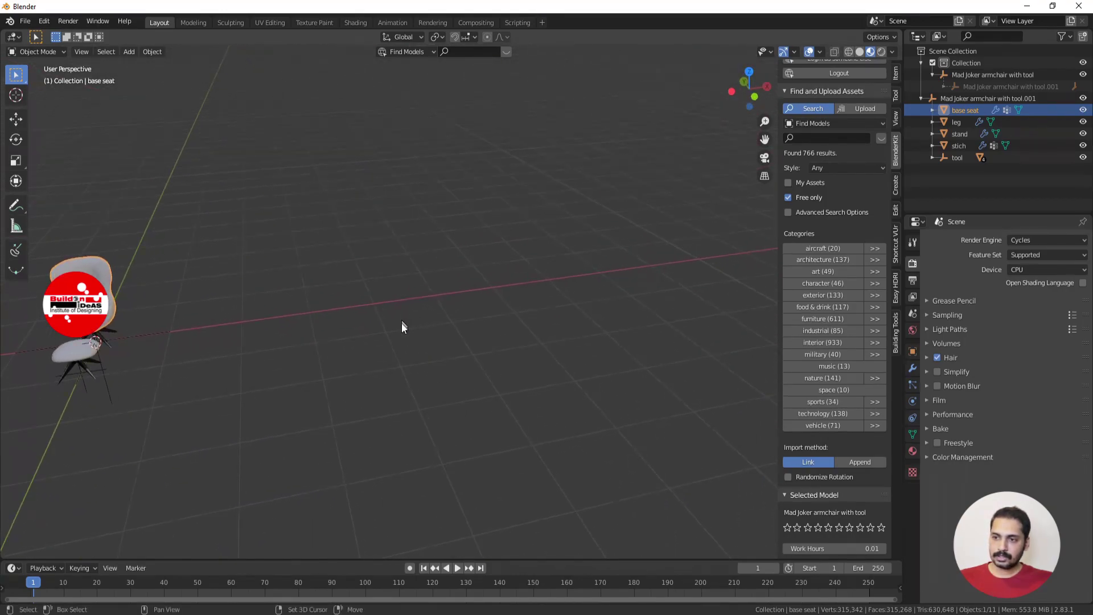
pyautogui.keyDown('shift'); pyautogui.rightClick(381, 310); pyautogui.keyUp('shift')
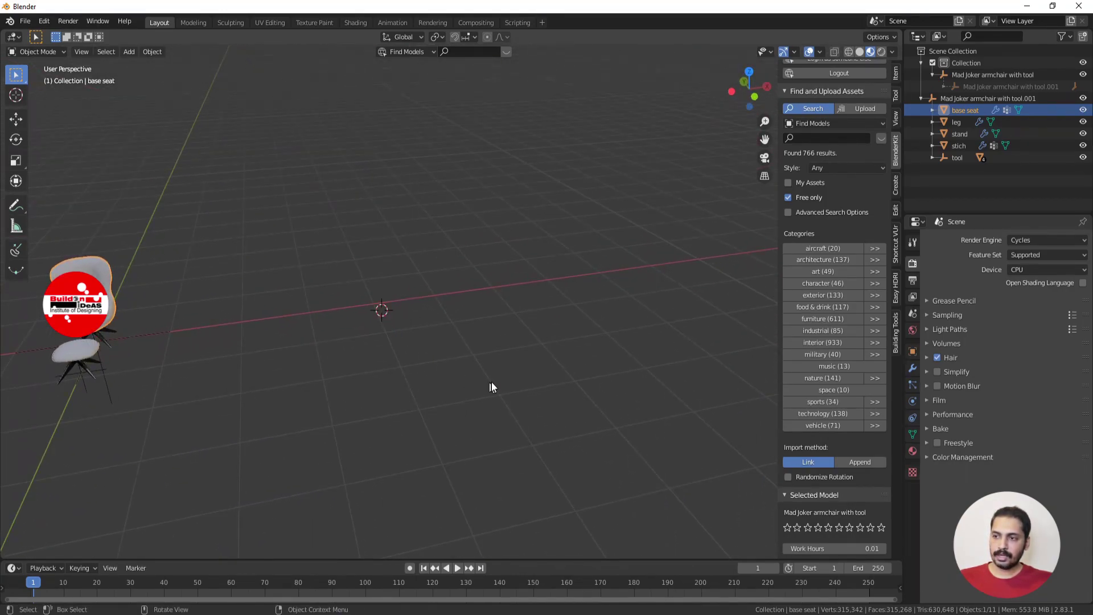
pyautogui.click(859, 463)
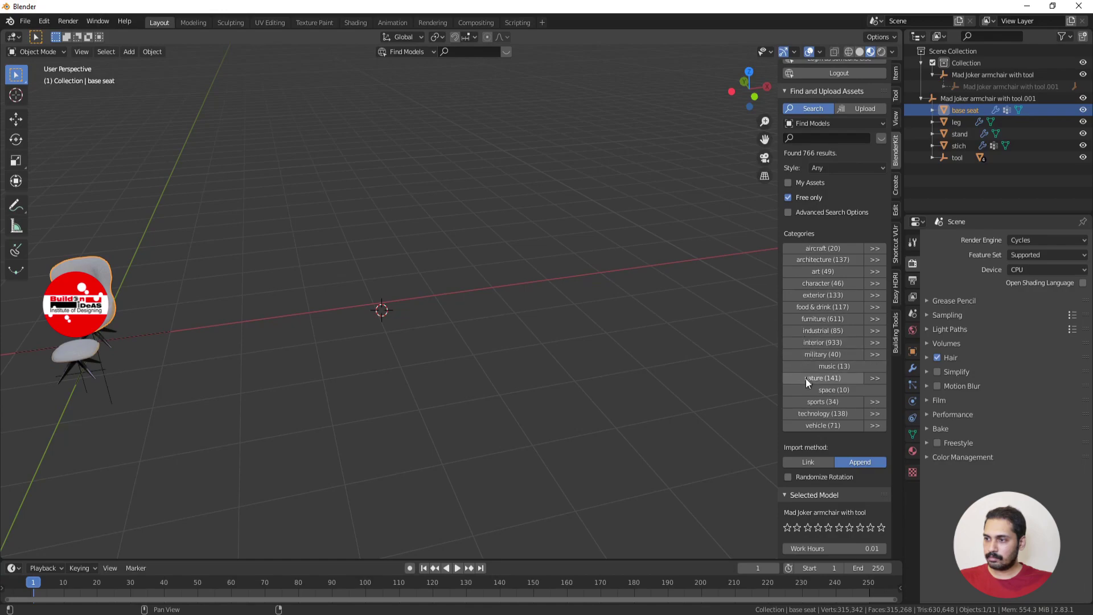
pyautogui.click(820, 426)
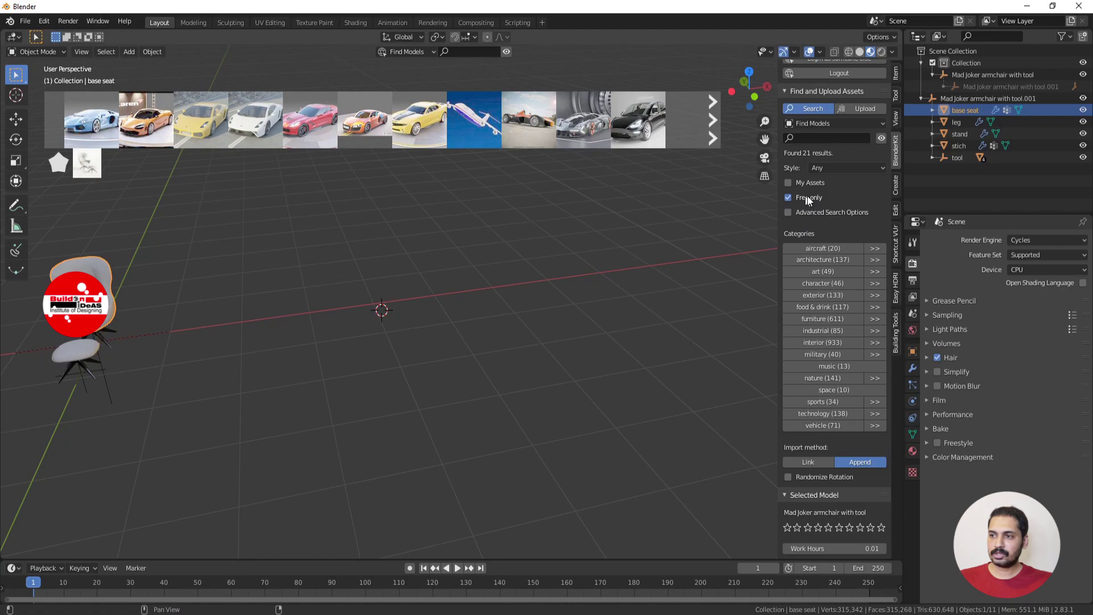
pyautogui.moveTo(654, 126)
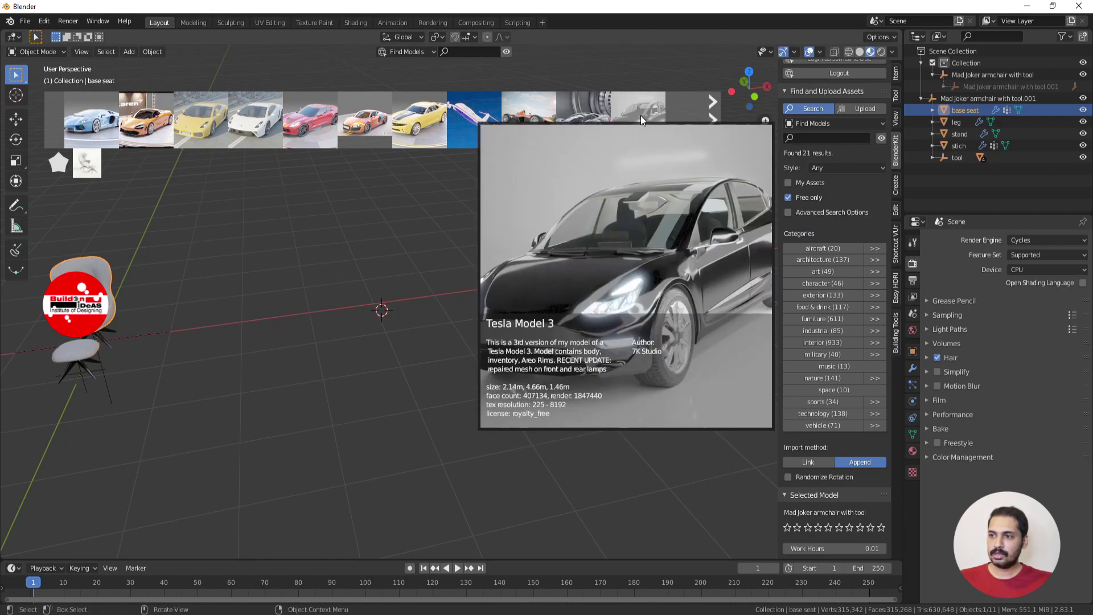
# Drop the BlenderKit Tesla Model 3 beside the armchair and show its Item transform panel.
pyautogui.moveTo(641, 115); pyautogui.dragTo(388, 308)
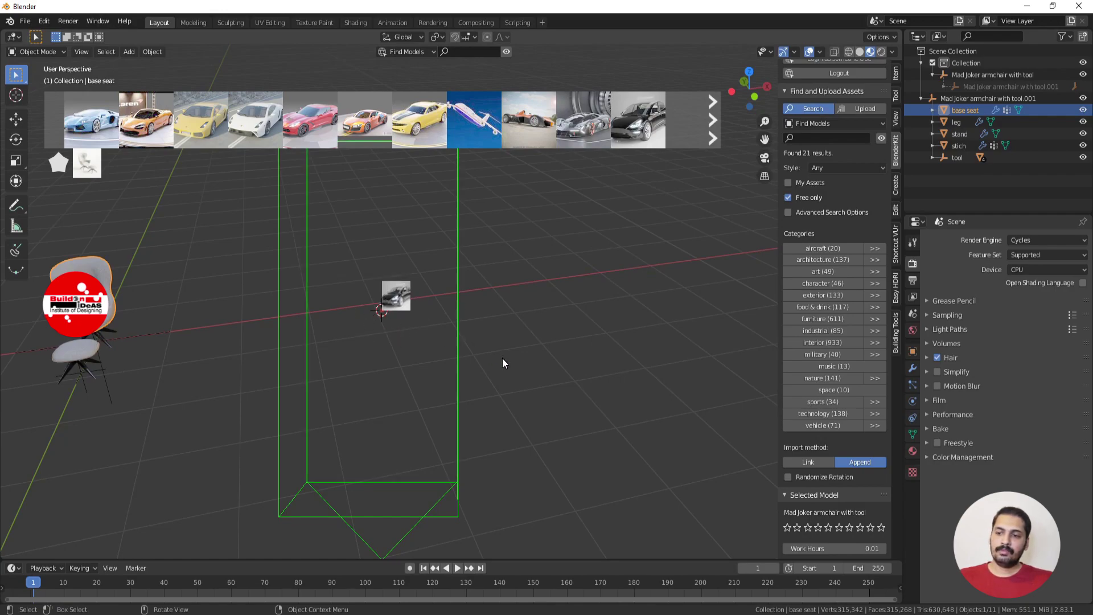
pyautogui.moveTo(480, 408)
pyautogui.mouseDown(button='middle')
pyautogui.moveTo(483, 429)
pyautogui.moveTo(473, 394)
pyautogui.mouseUp(button='middle')
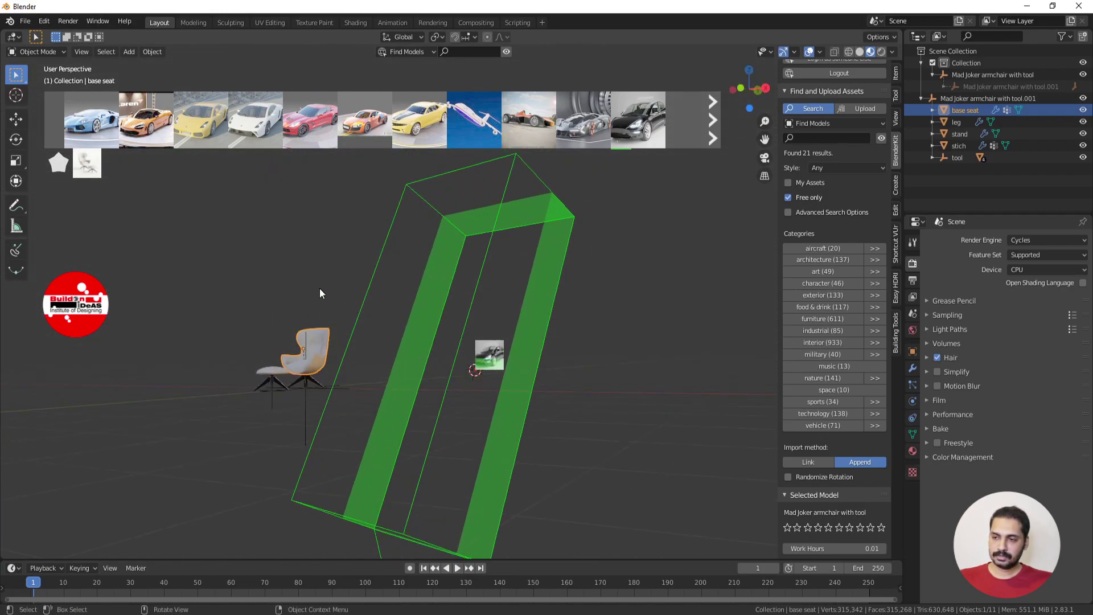
pyautogui.moveTo(320, 288); pyautogui.dragTo(486, 431, button='middle')
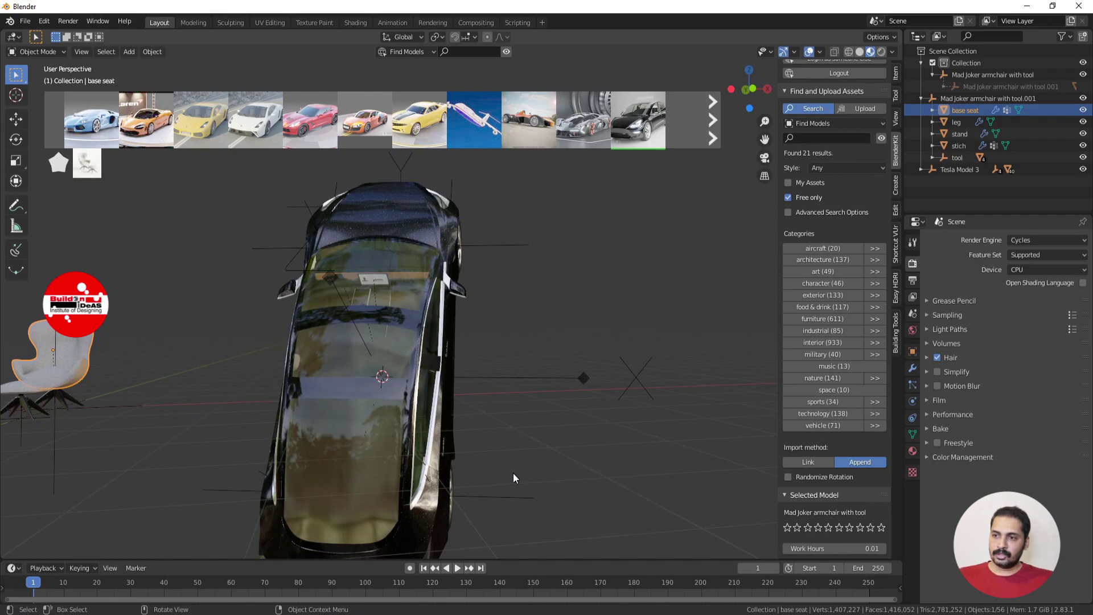
pyautogui.moveTo(514, 472); pyautogui.dragTo(460, 419, button='middle')
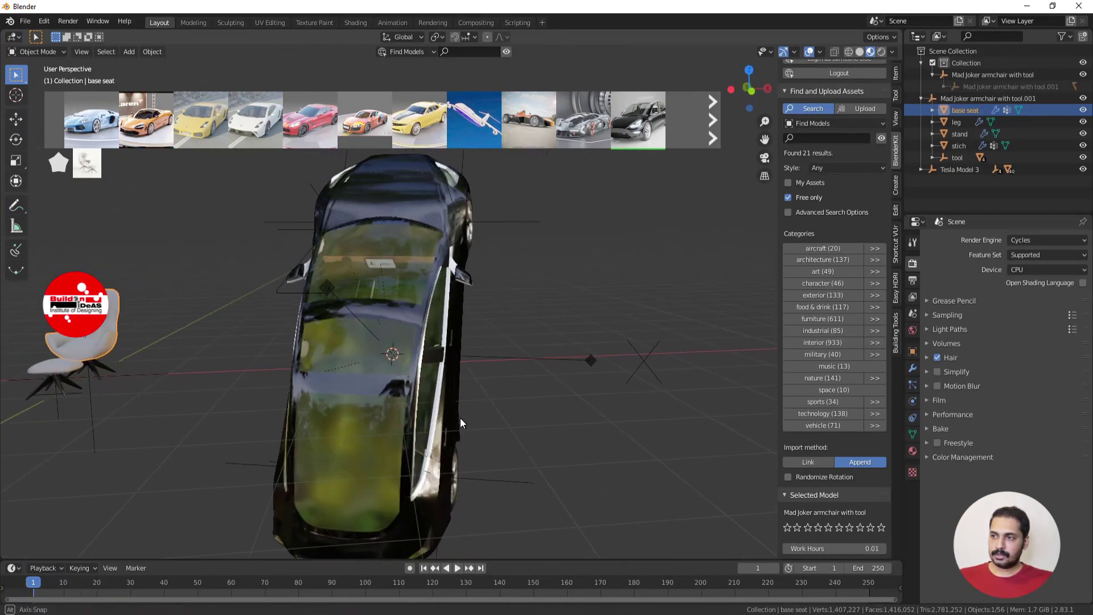
pyautogui.click(895, 73)
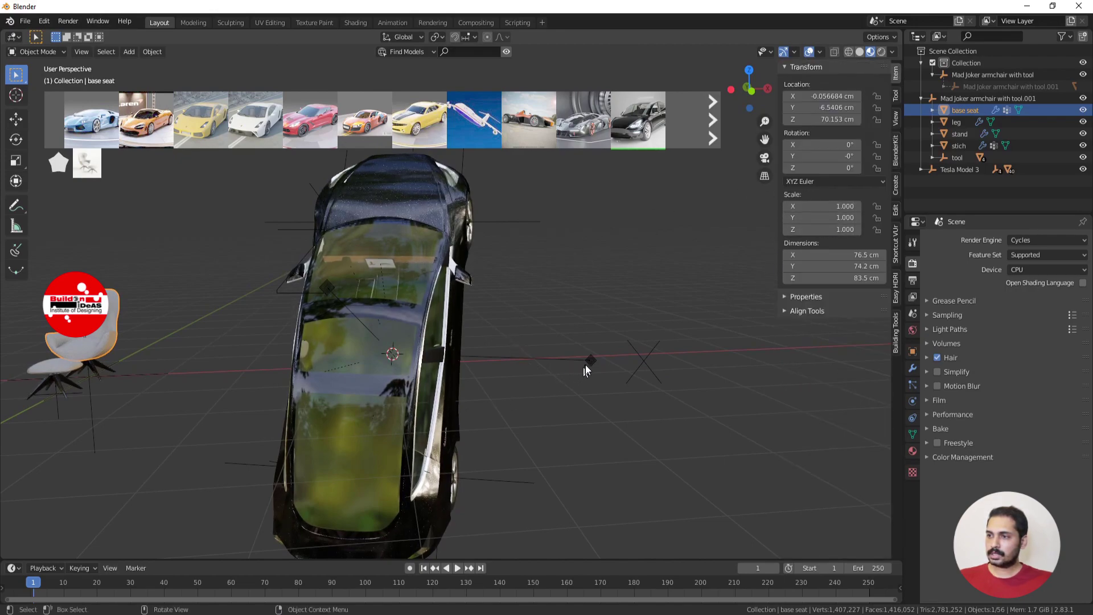
# Select the Tesla Model 3 with all its child parts using Select Hierarchy.
pyautogui.click(380, 335)
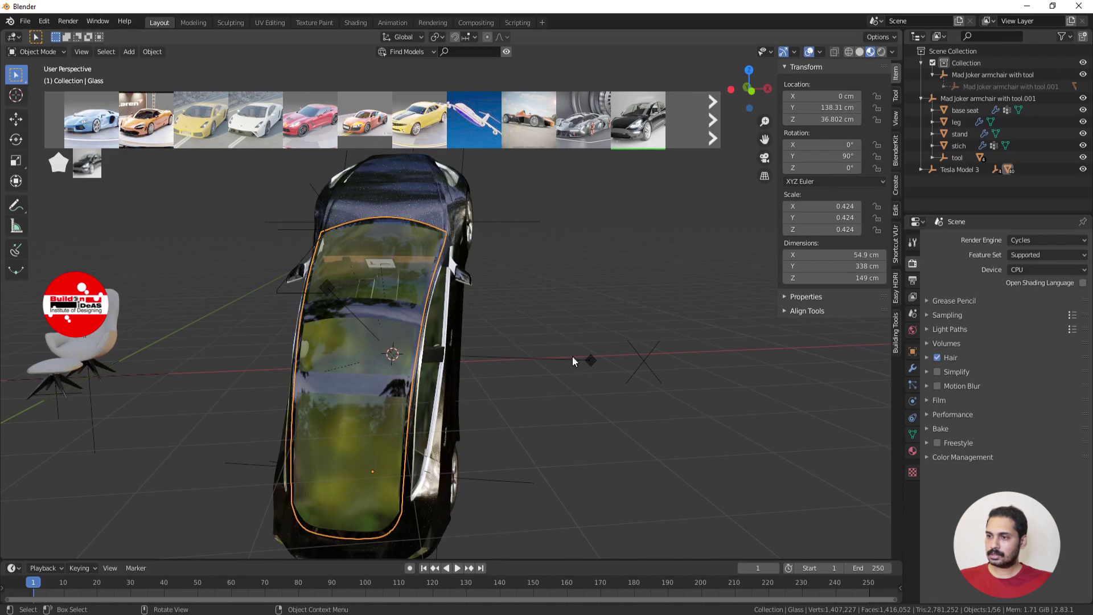
pyautogui.rightClick(950, 170)
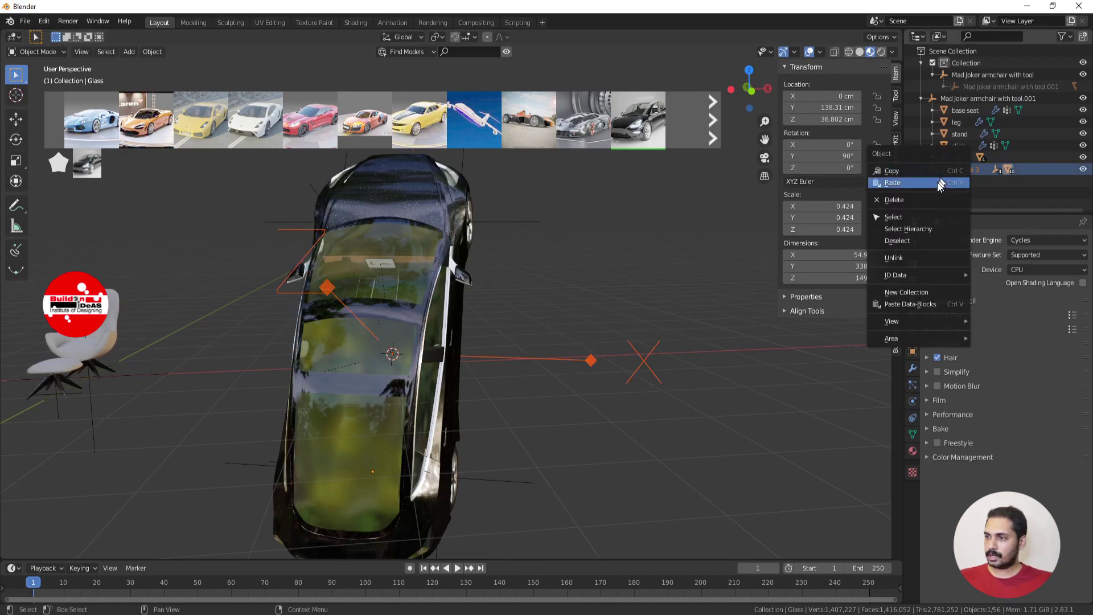
pyautogui.click(933, 228)
pyautogui.moveTo(598, 376); pyautogui.dragTo(674, 344, button='middle')
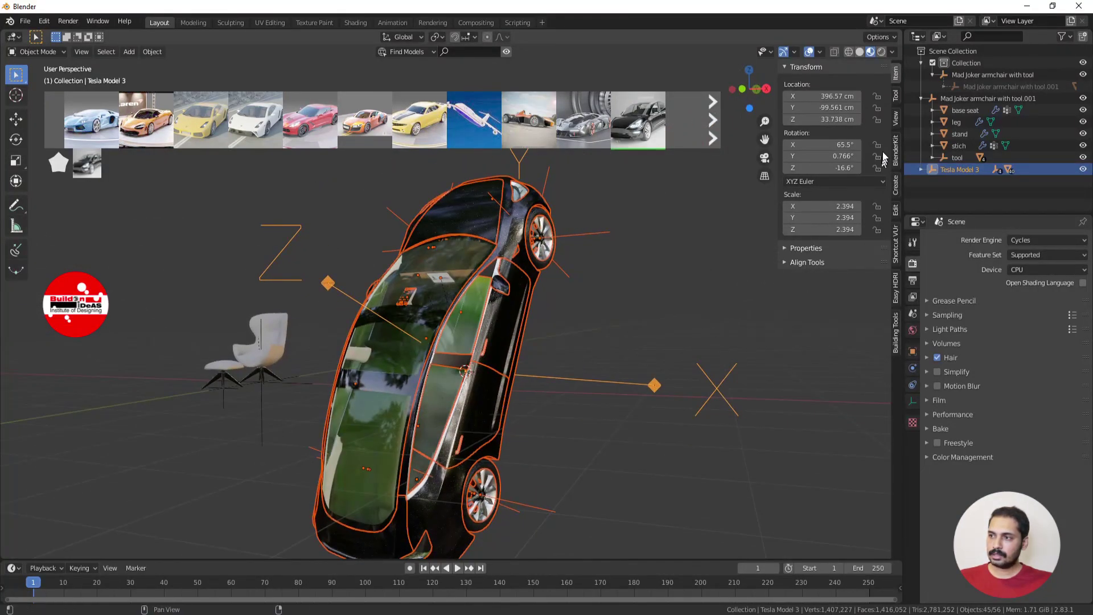
# Set the car's X, Y and Z rotation to 0 so it stands upright.
pyautogui.click(829, 145)
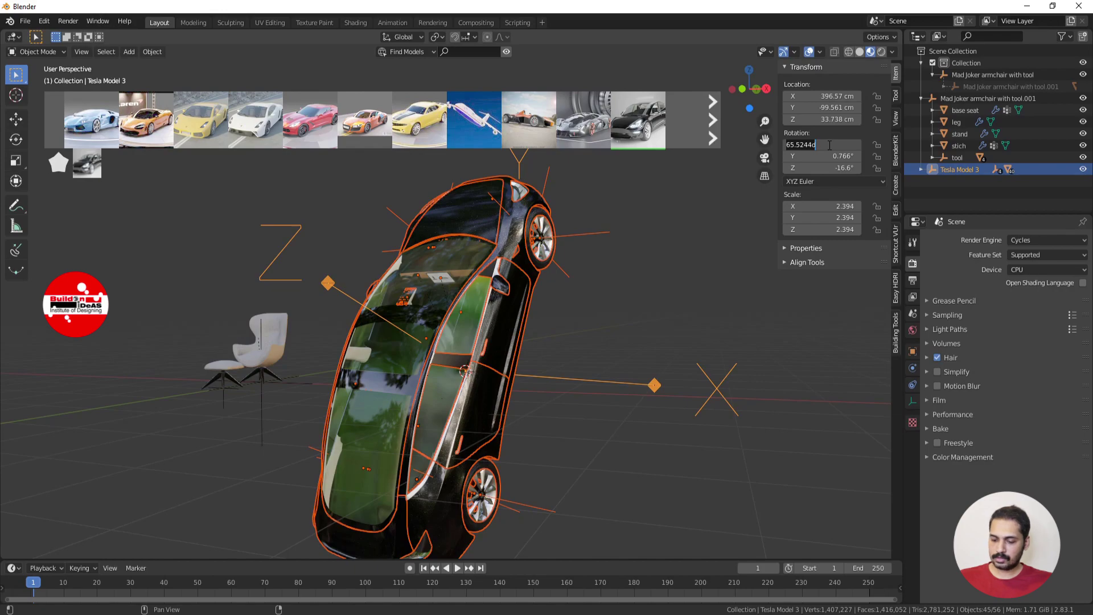
pyautogui.write('0')
pyautogui.press('Tab')
pyautogui.write('0')
pyautogui.press('Tab')
pyautogui.write('0')
pyautogui.press('Tab')
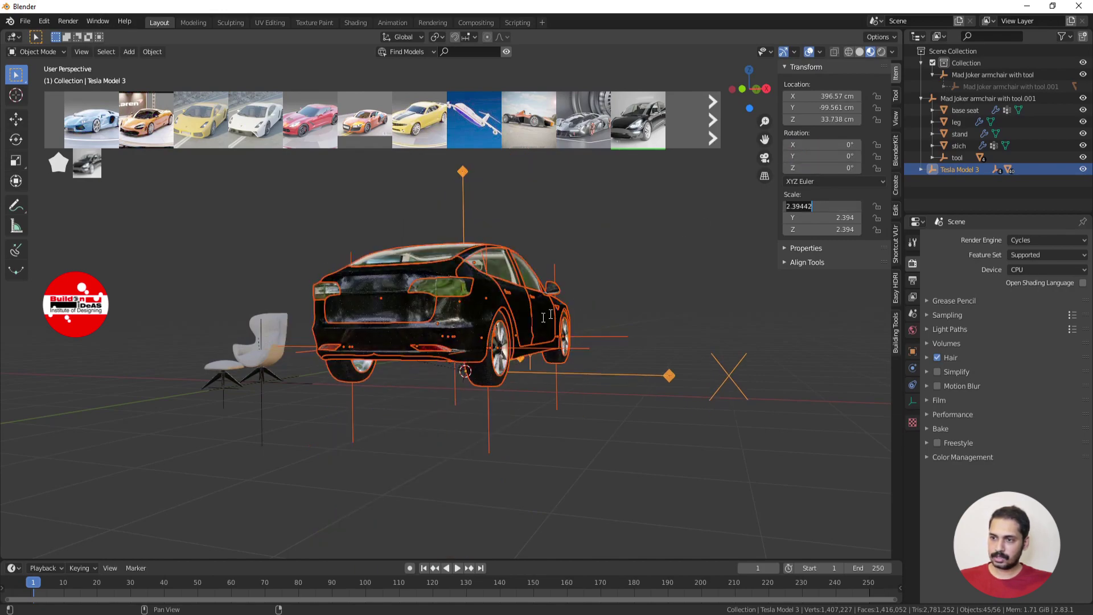
pyautogui.press('Return')
# Deselect the car and orbit to a front three-quarter view of it.
pyautogui.moveTo(553, 337); pyautogui.dragTo(541, 381, button='middle')
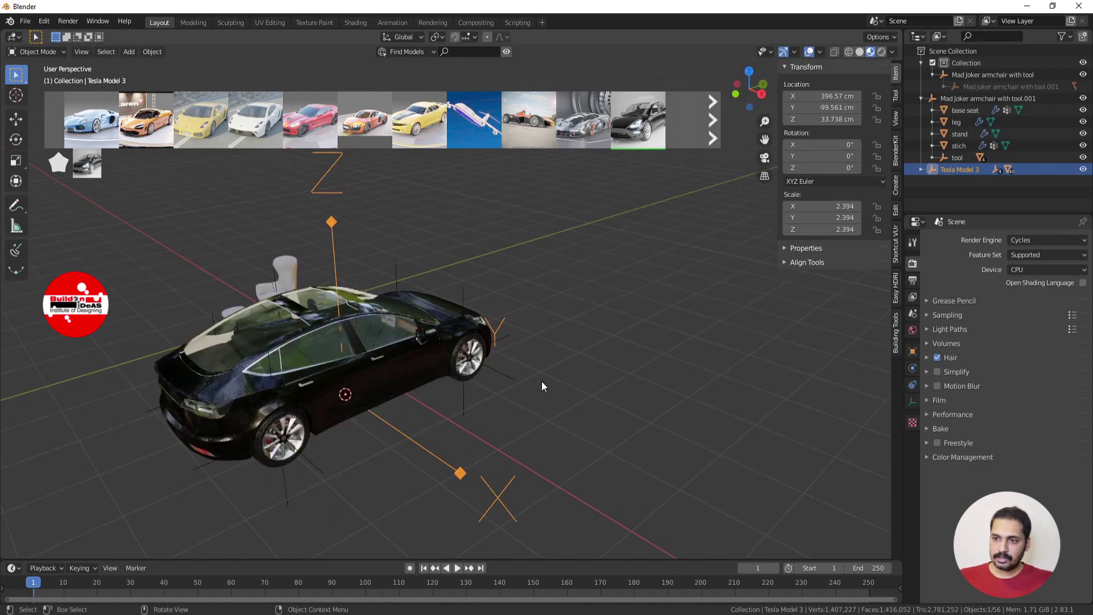
pyautogui.click(441, 406)
pyautogui.moveTo(440, 405); pyautogui.dragTo(441, 375, button='middle')
pyautogui.scroll(5, 442, 376)
pyautogui.moveTo(632, 448); pyautogui.dragTo(555, 452, button='middle')
# Orbit to a high side view of the car and show the BlenderKit sidebar panel.
pyautogui.scroll(-5, 491, 442)
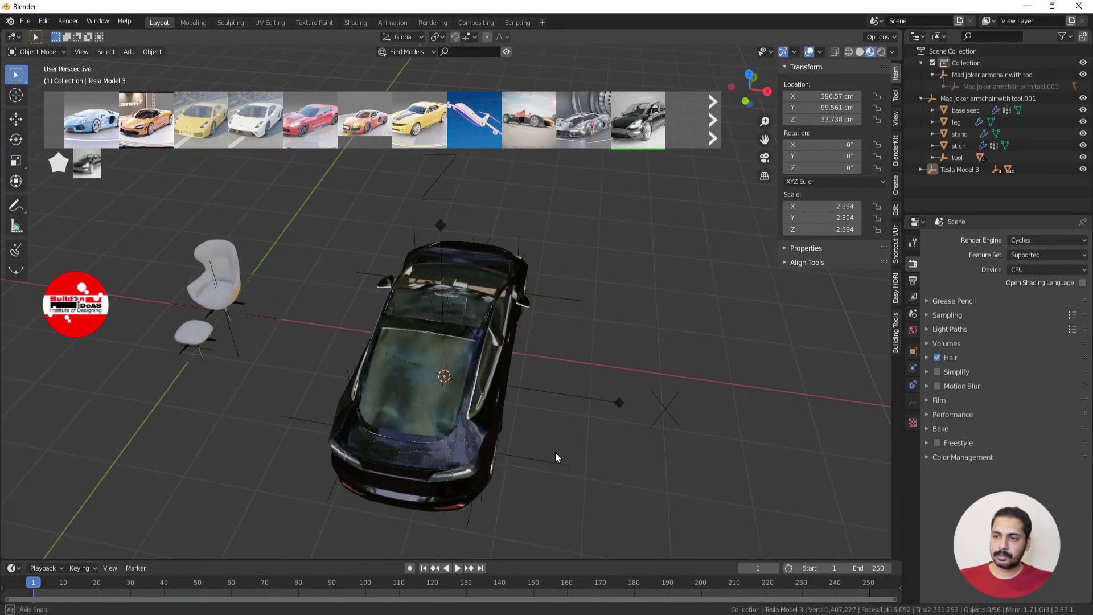
pyautogui.scroll(3, 552, 448)
pyautogui.moveTo(514, 407); pyautogui.dragTo(463, 404, button='middle')
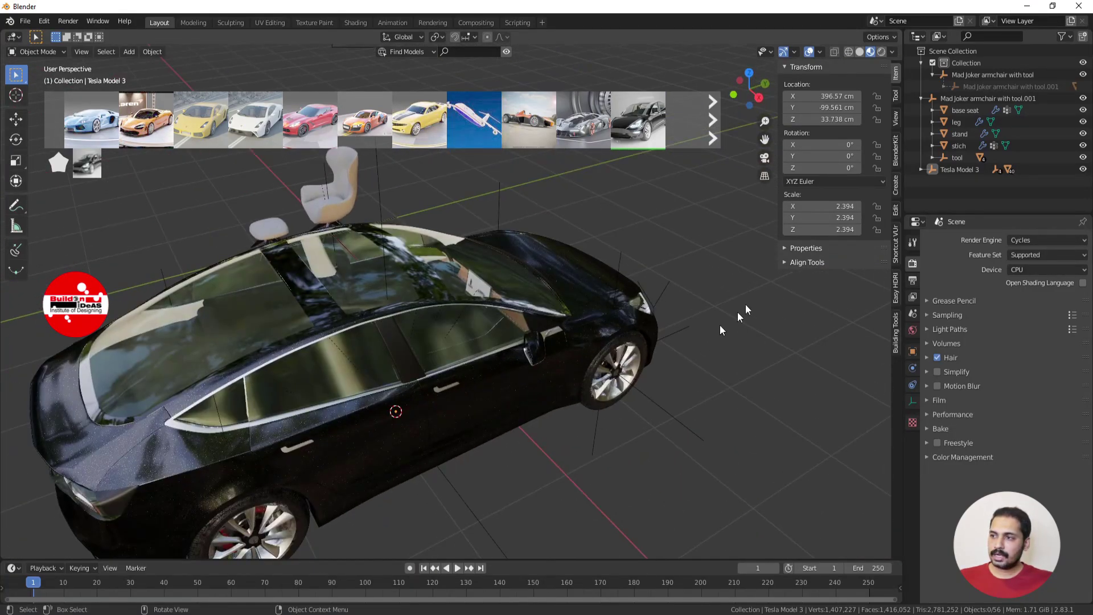
pyautogui.click(897, 149)
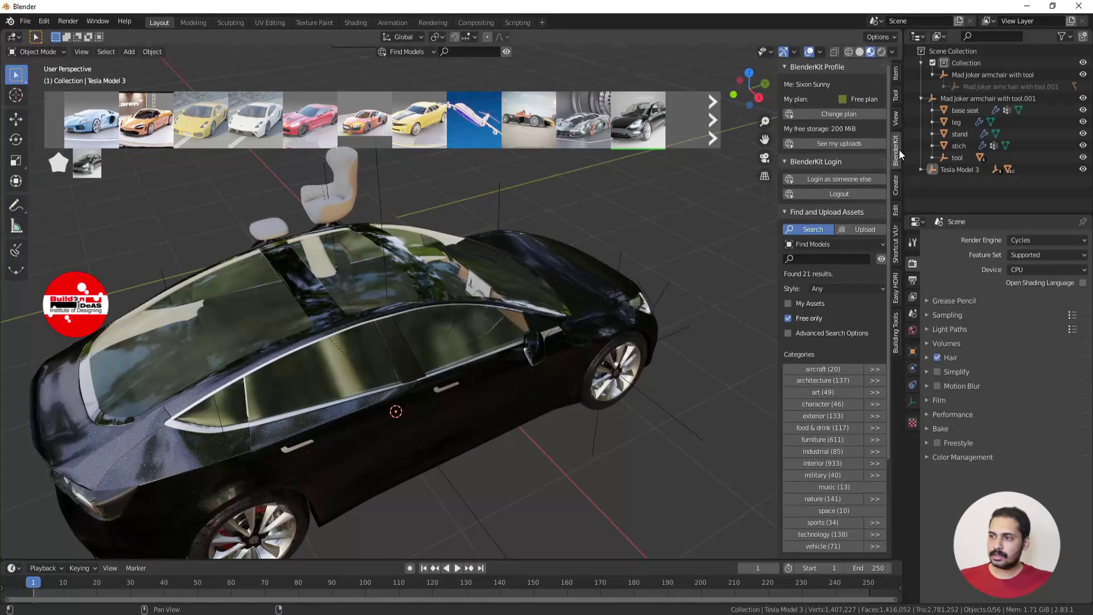
# Expand the Tesla Model 3's parts in the Outliner and switch to the Shading workspace.
pyautogui.scroll(-3, 869, 437)
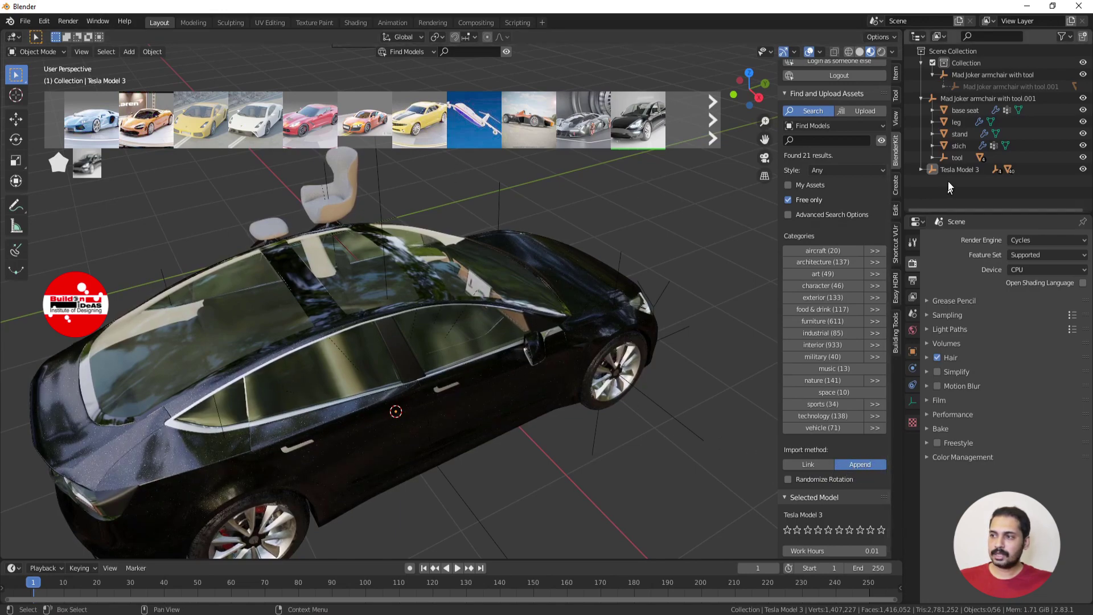
pyautogui.click(921, 170)
pyautogui.scroll(-8, 970, 165)
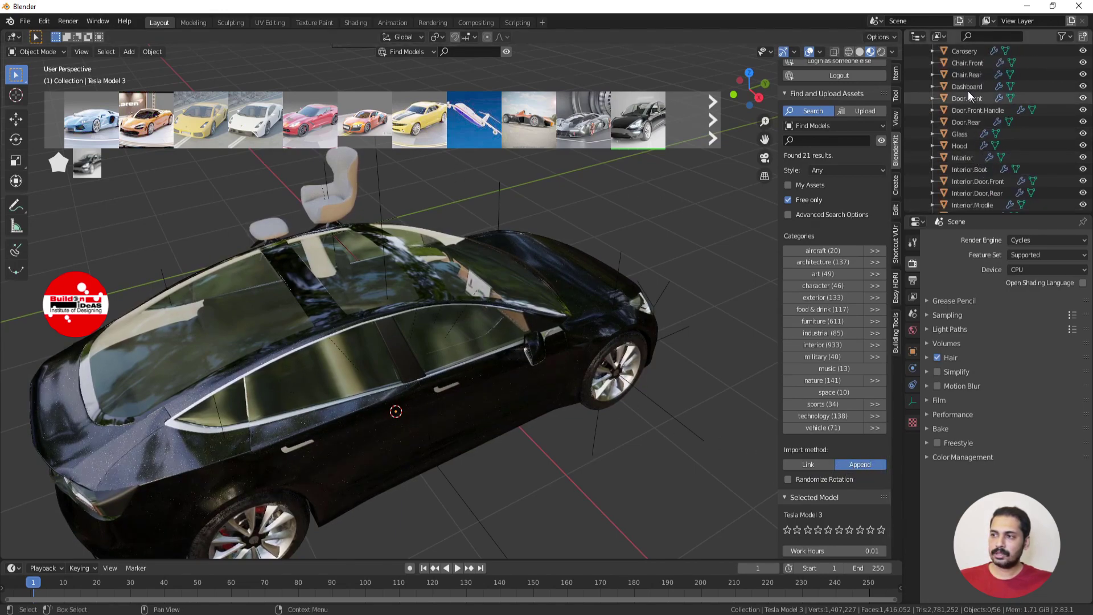
pyautogui.moveTo(518, 93)
pyautogui.click(350, 20)
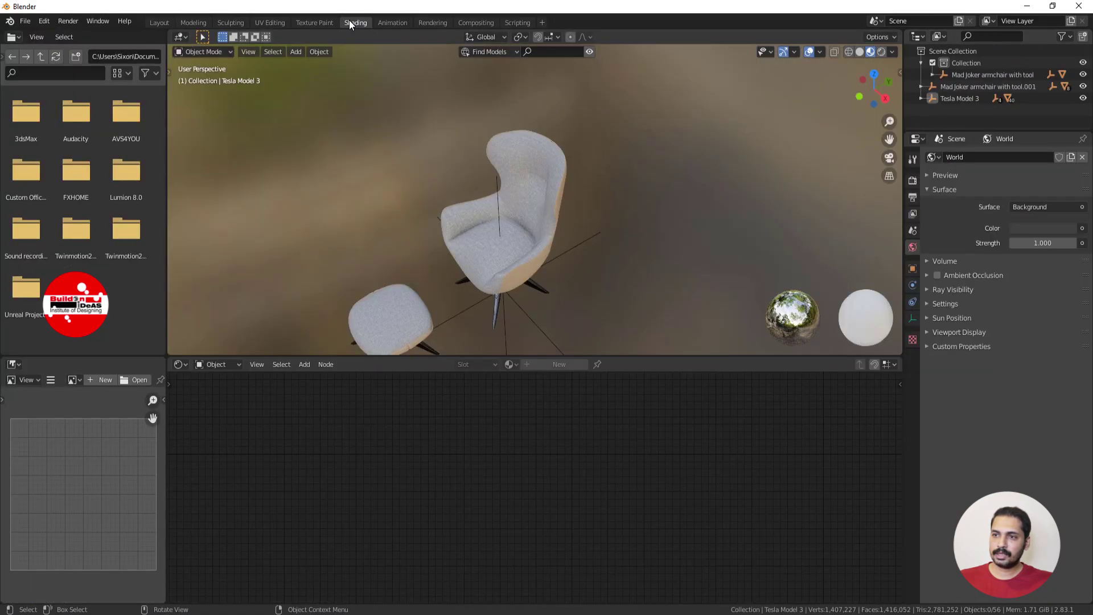
# Select the car's front door and raise the Car Paint RGB value from black to grey.
pyautogui.scroll(-5, 376, 170)
pyautogui.scroll(15, 549, 214)
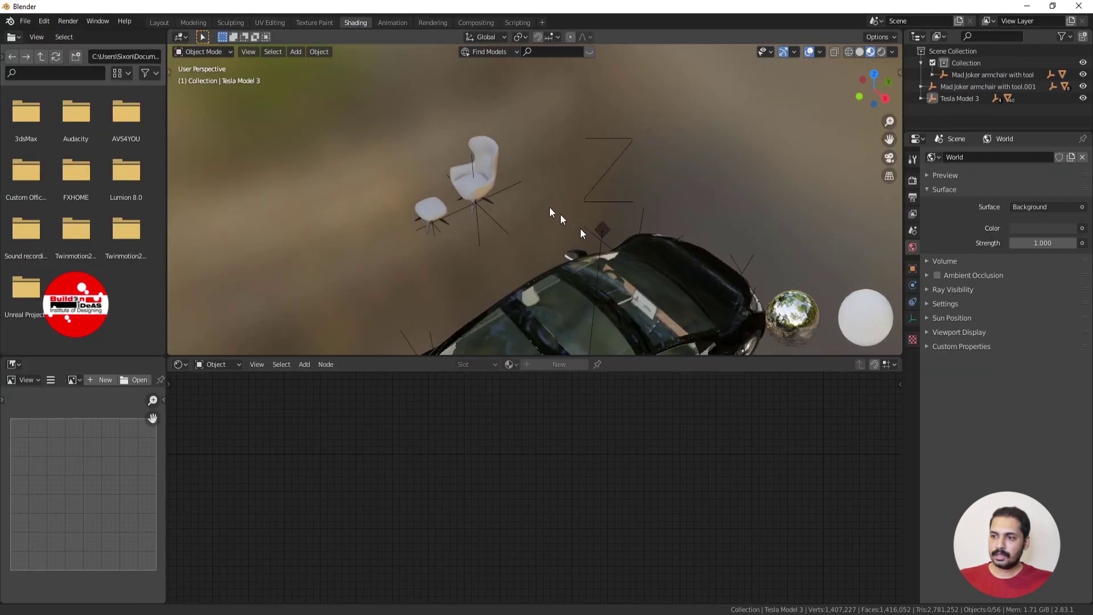
pyautogui.click(513, 270)
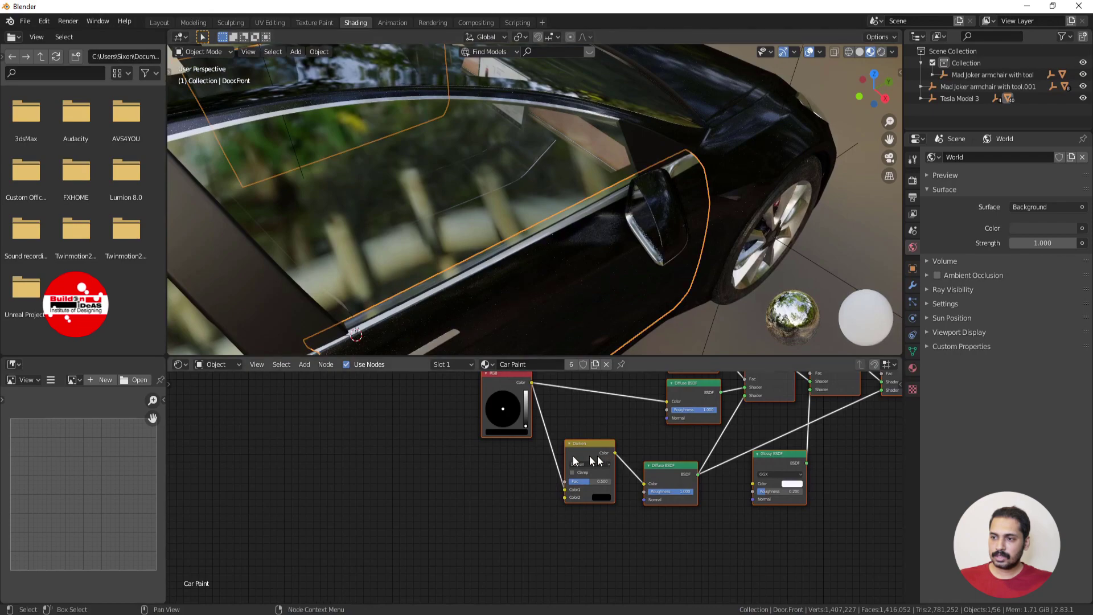
pyautogui.moveTo(597, 455); pyautogui.dragTo(444, 489, button='middle')
pyautogui.scroll(2, 433, 486)
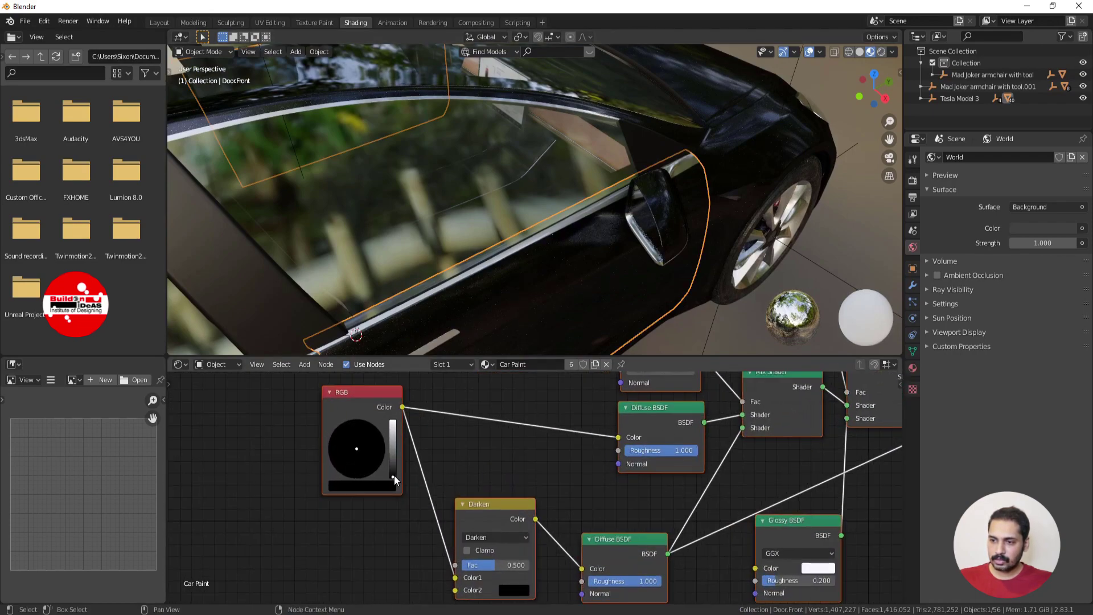
pyautogui.moveTo(394, 474); pyautogui.dragTo(393, 436)
pyautogui.scroll(-5, 455, 246)
# Shift the Car Paint hue to orange for a light tan body, orbiting to check it.
pyautogui.moveTo(471, 262); pyautogui.dragTo(401, 230, button='middle')
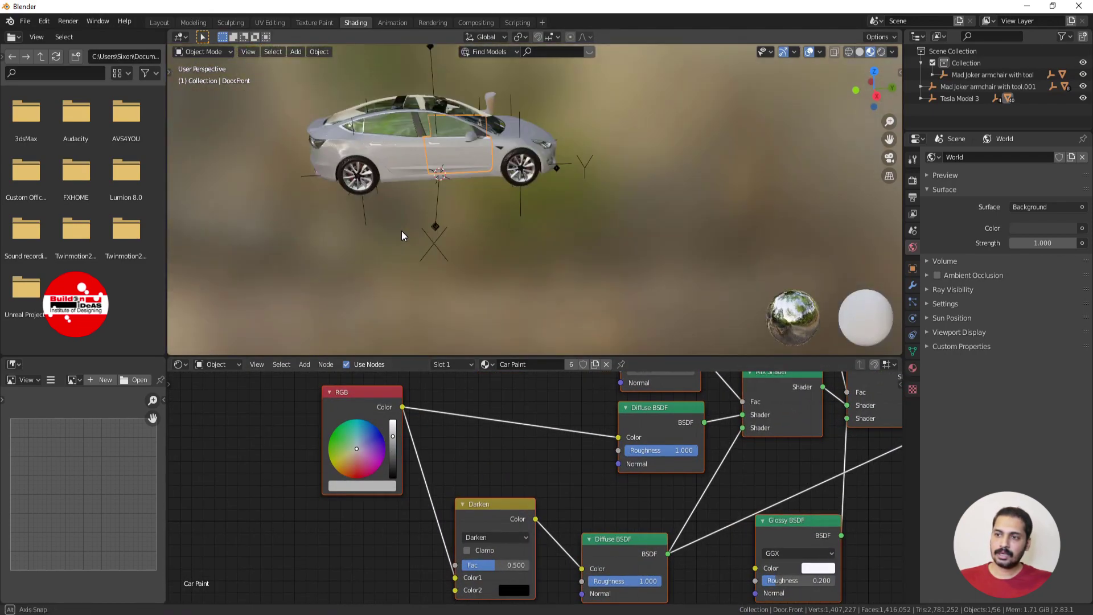
pyautogui.scroll(4, 401, 231)
pyautogui.moveTo(459, 156); pyautogui.dragTo(442, 293, button='middle')
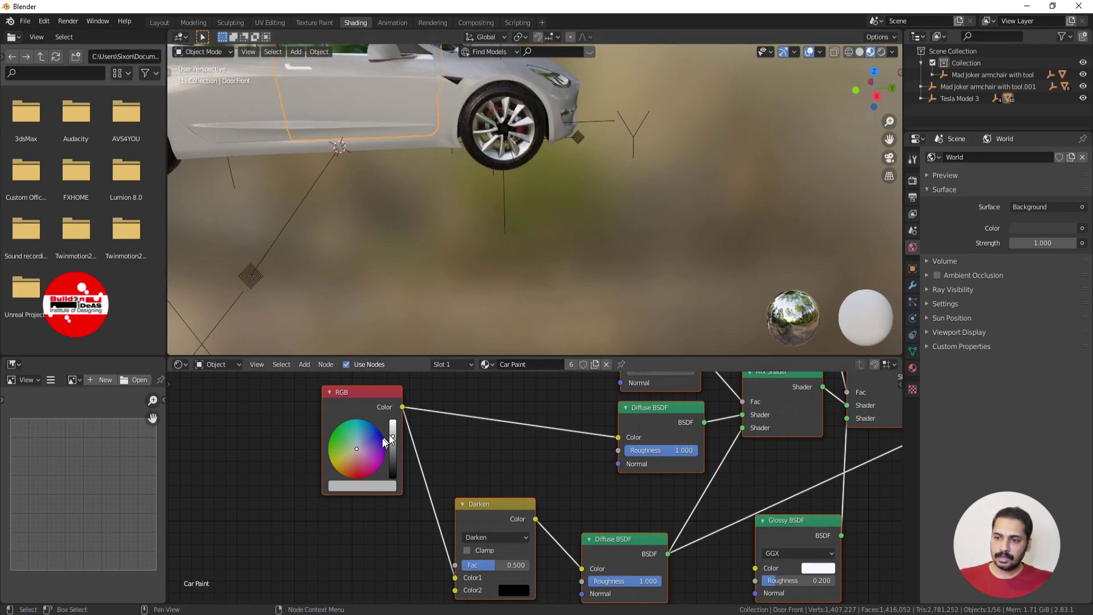
pyautogui.moveTo(357, 451)
pyautogui.mouseDown()
pyautogui.moveTo(345, 439)
pyautogui.moveTo(350, 463)
pyautogui.mouseUp()
pyautogui.scroll(-4, 459, 188)
pyautogui.moveTo(459, 187); pyautogui.dragTo(510, 227, button='middle')
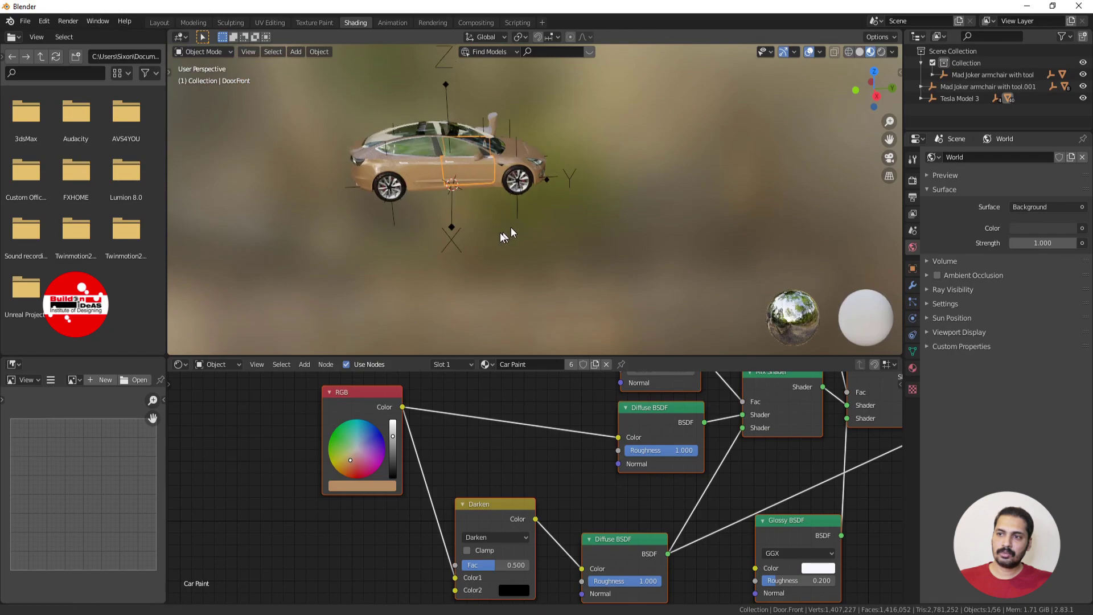
pyautogui.scroll(4, 445, 220)
pyautogui.moveTo(445, 221); pyautogui.dragTo(504, 246, button='middle')
pyautogui.scroll(-3, 459, 259)
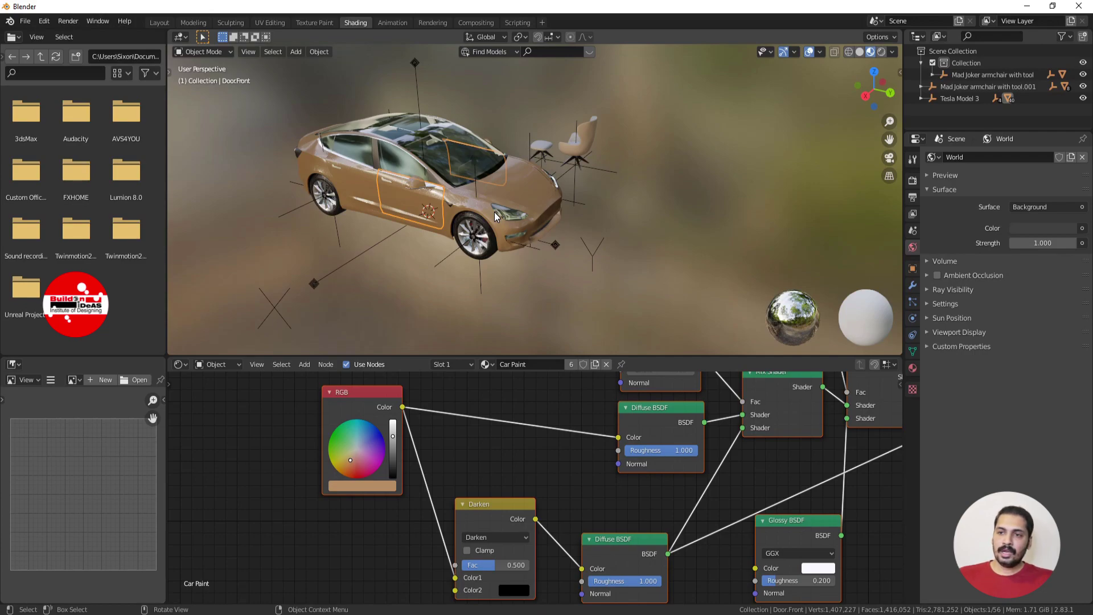
# Start a new General scene, discarding the unsaved car scene.
pyautogui.click(27, 25)
pyautogui.moveTo(35, 34)
pyautogui.click(140, 42)
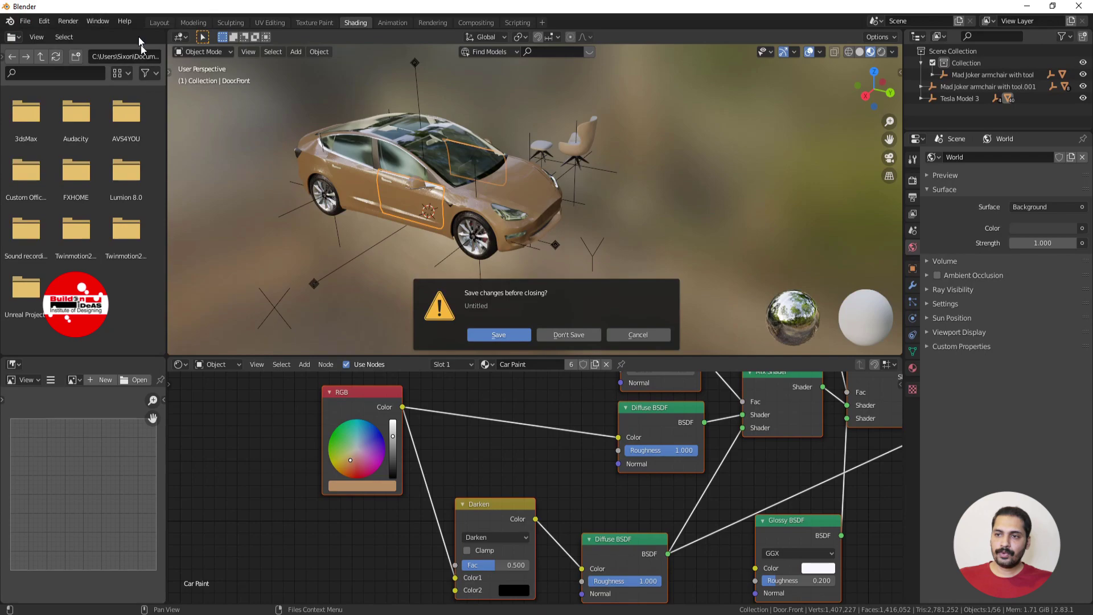
pyautogui.click(567, 335)
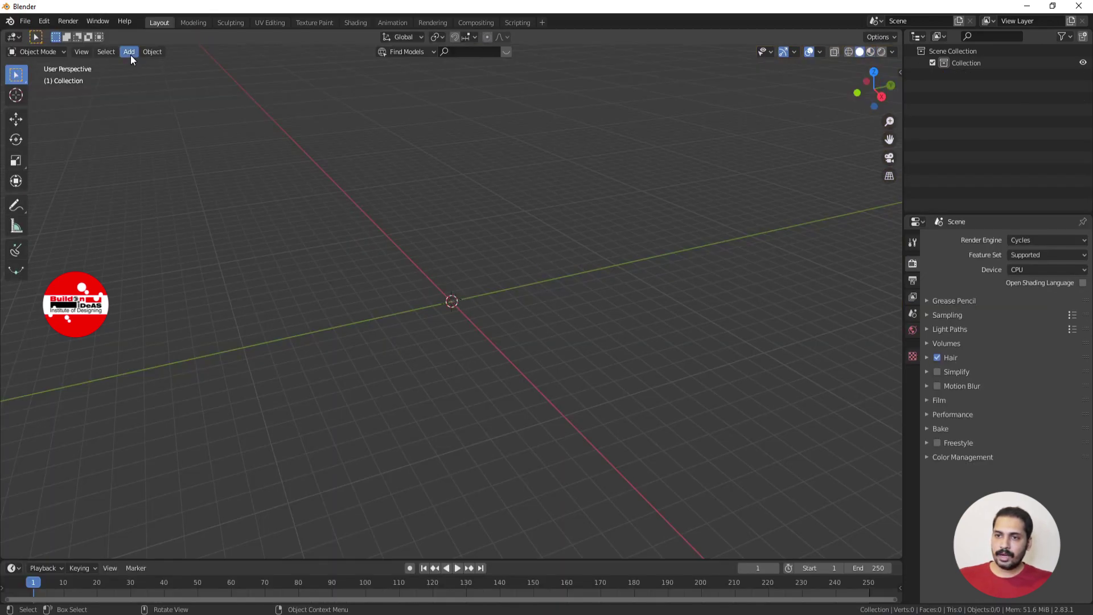
# Add a plane at the origin and view it in Material Preview shading.
pyautogui.click(129, 53)
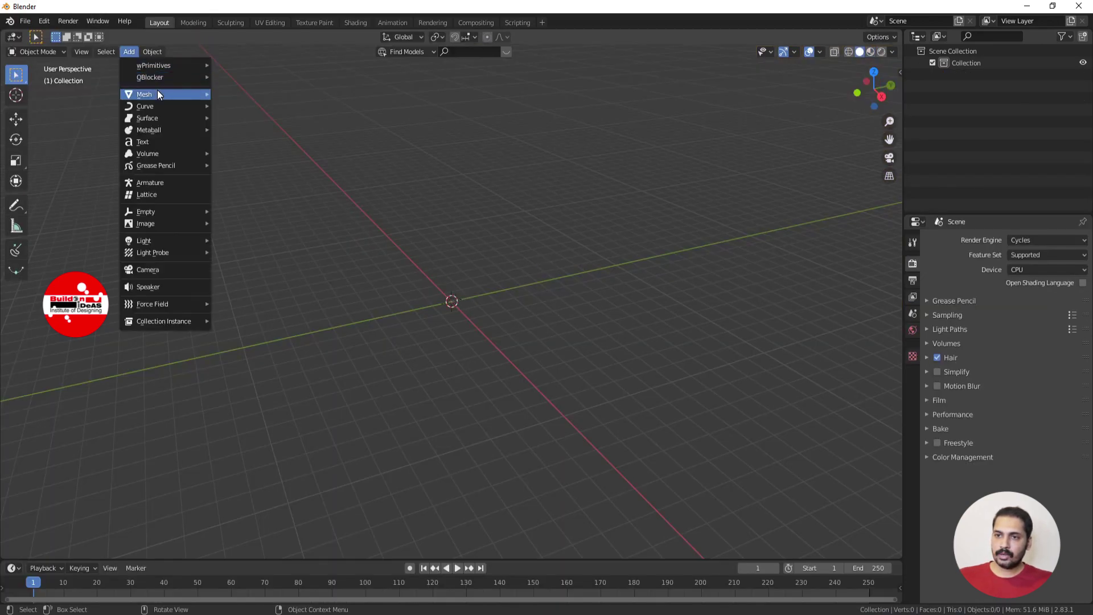
pyautogui.moveTo(157, 91)
pyautogui.click(258, 95)
pyautogui.scroll(5, 500, 333)
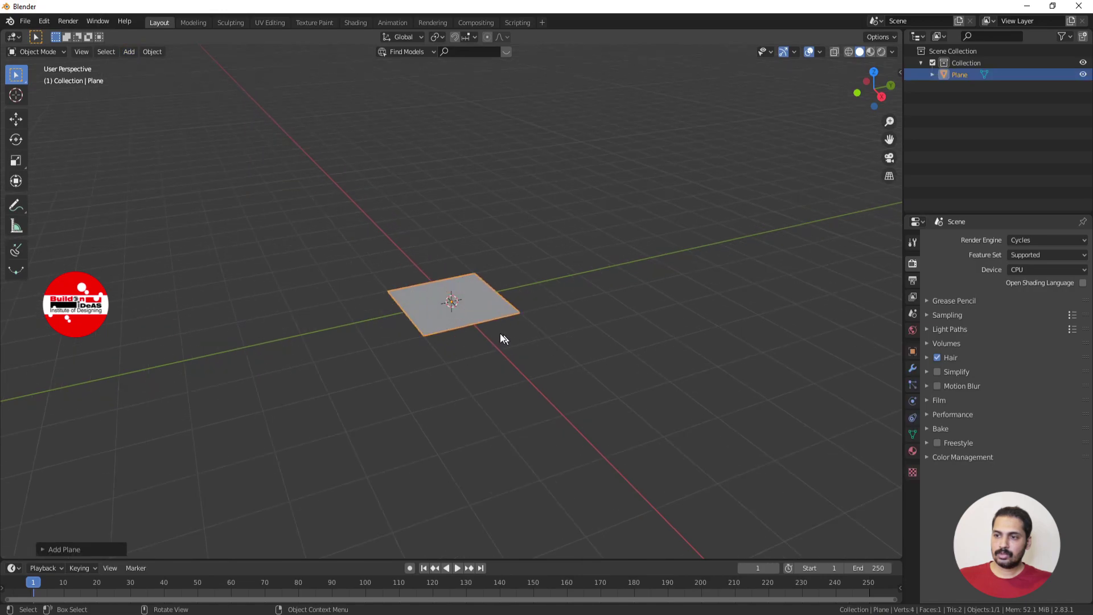
pyautogui.moveTo(588, 420); pyautogui.dragTo(838, 132, button='middle')
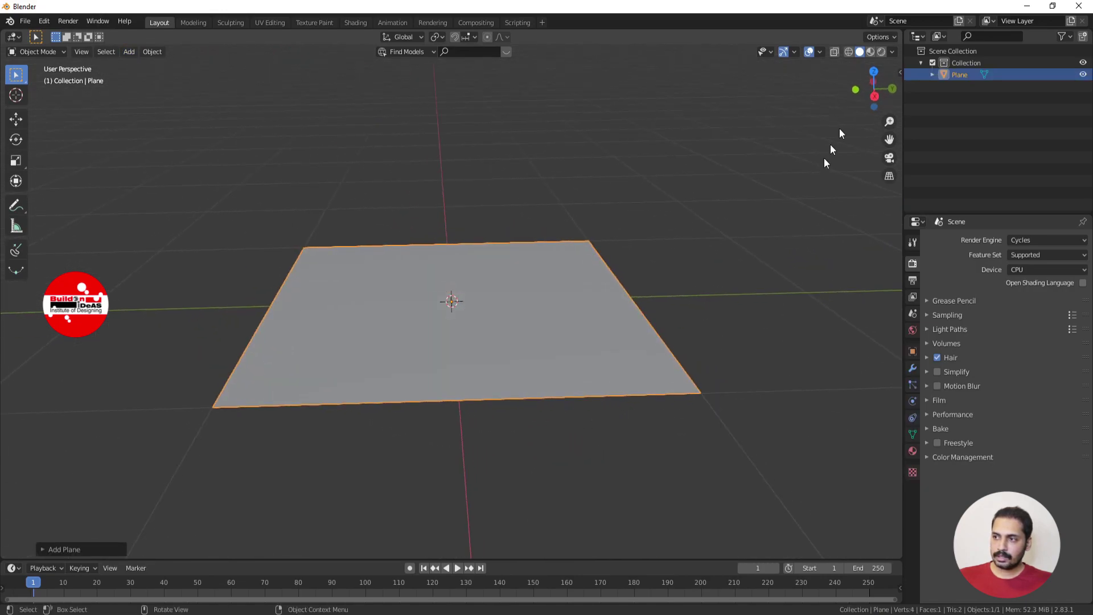
pyautogui.click(867, 52)
# Show the BlenderKit panel and search the concrete materials category.
pyautogui.press('n')
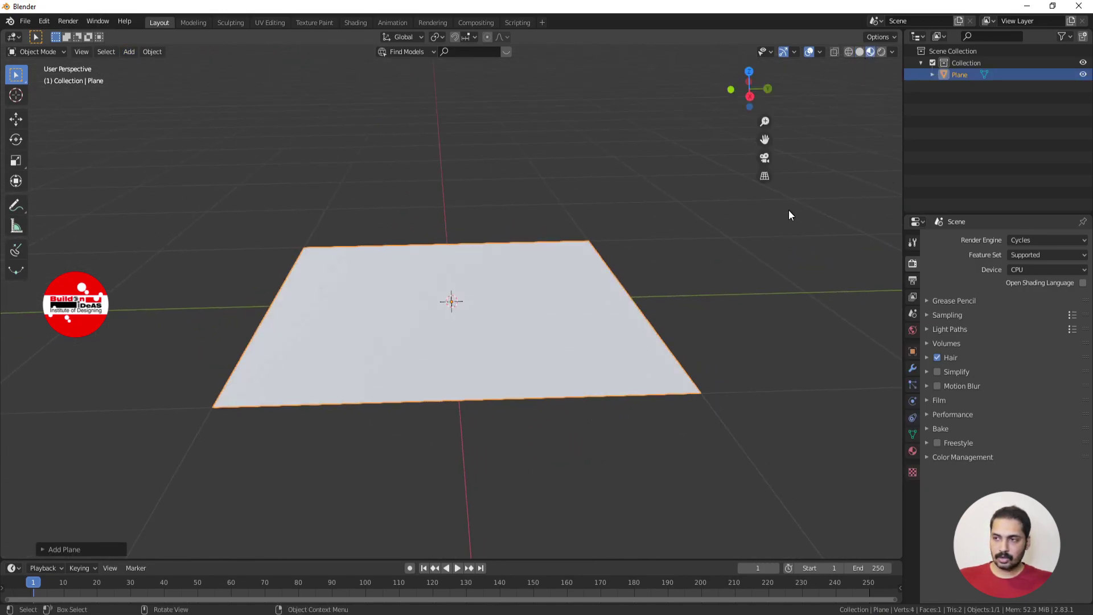
pyautogui.click(896, 151)
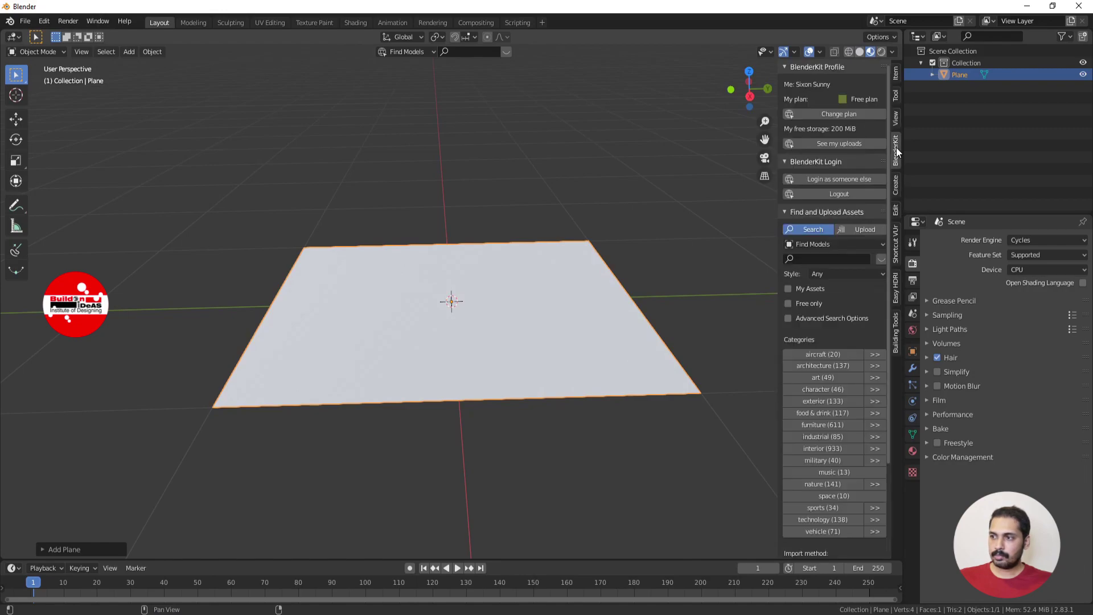
pyautogui.click(824, 243)
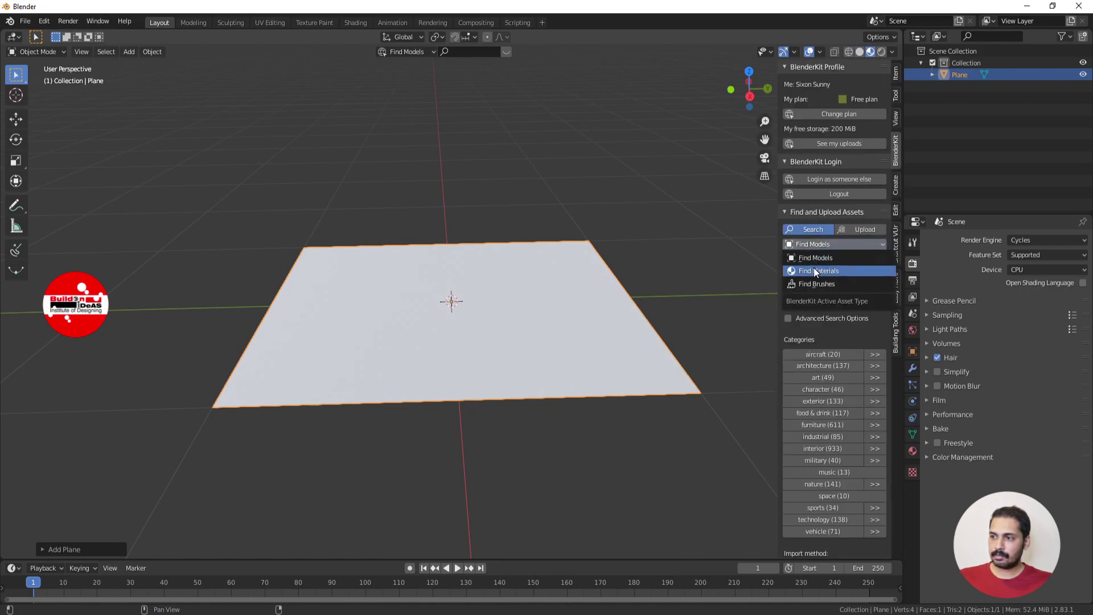
pyautogui.click(814, 267)
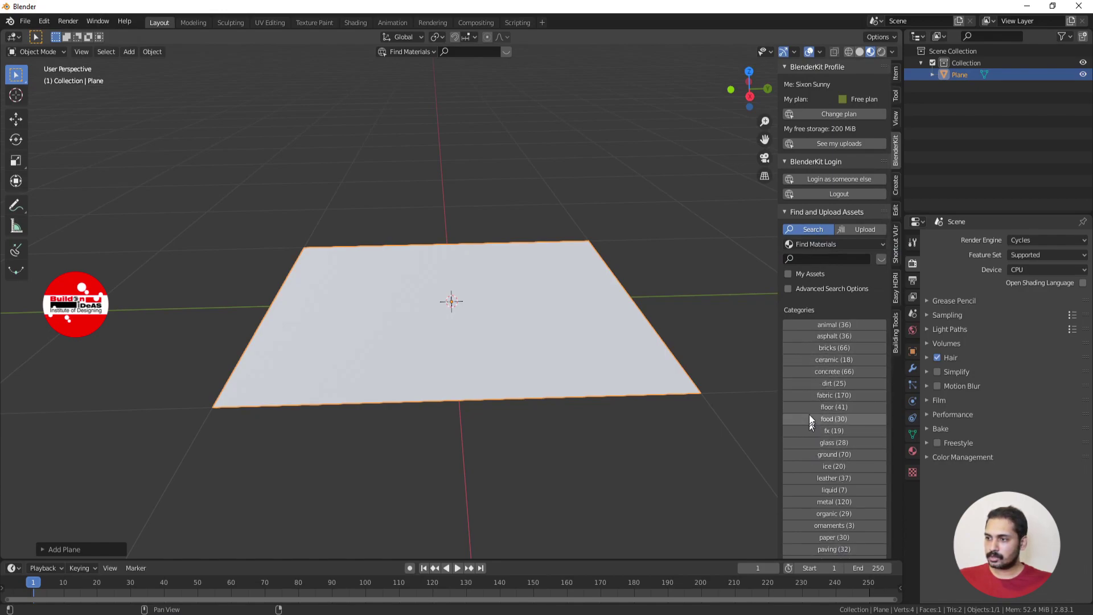
pyautogui.click(820, 371)
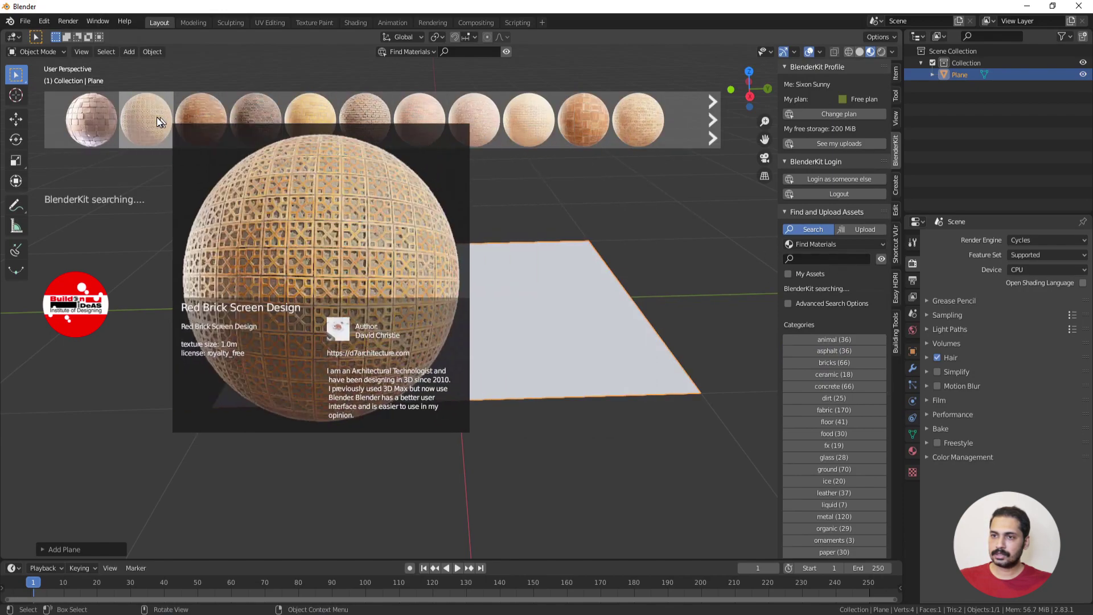
# Drag the Brick Wall 1 material onto the plane and inspect the brick texture.
pyautogui.moveTo(473, 122)
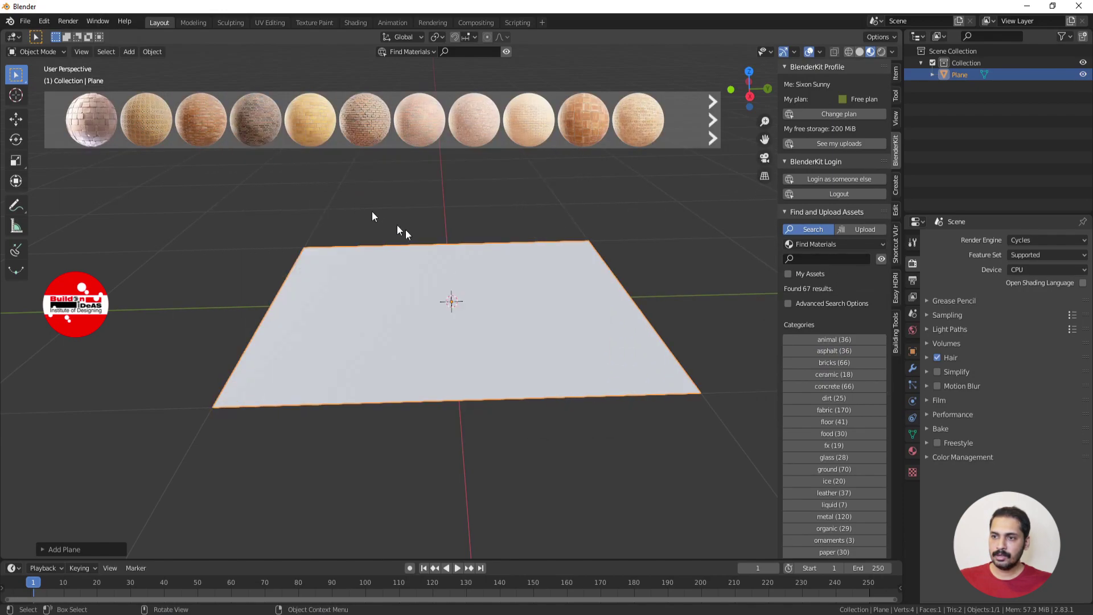
pyautogui.moveTo(335, 126)
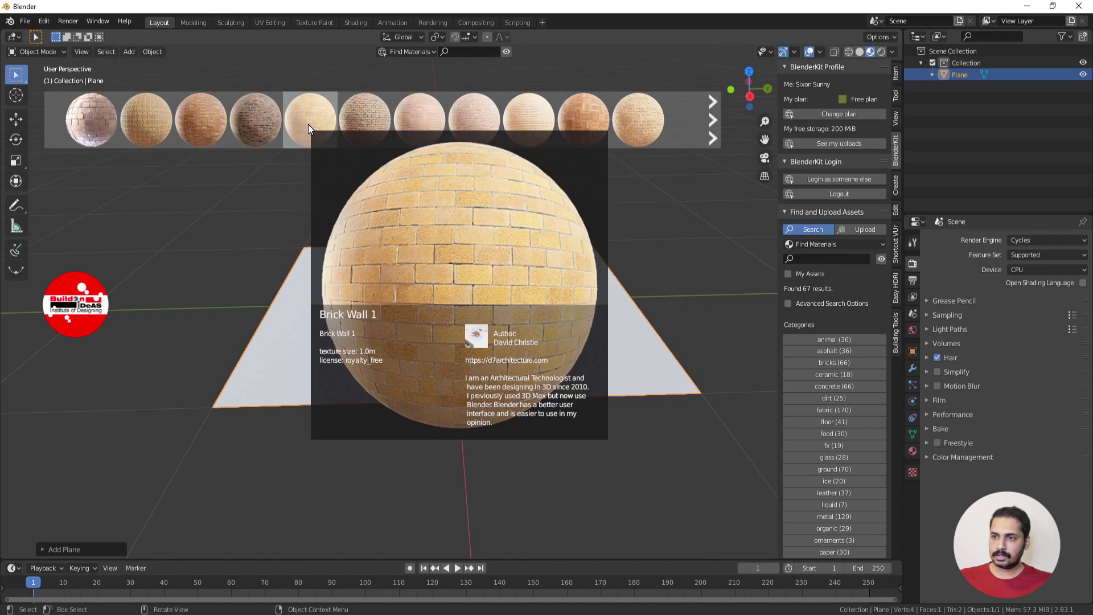
pyautogui.moveTo(308, 124); pyautogui.dragTo(388, 291)
pyautogui.scroll(4, 522, 334)
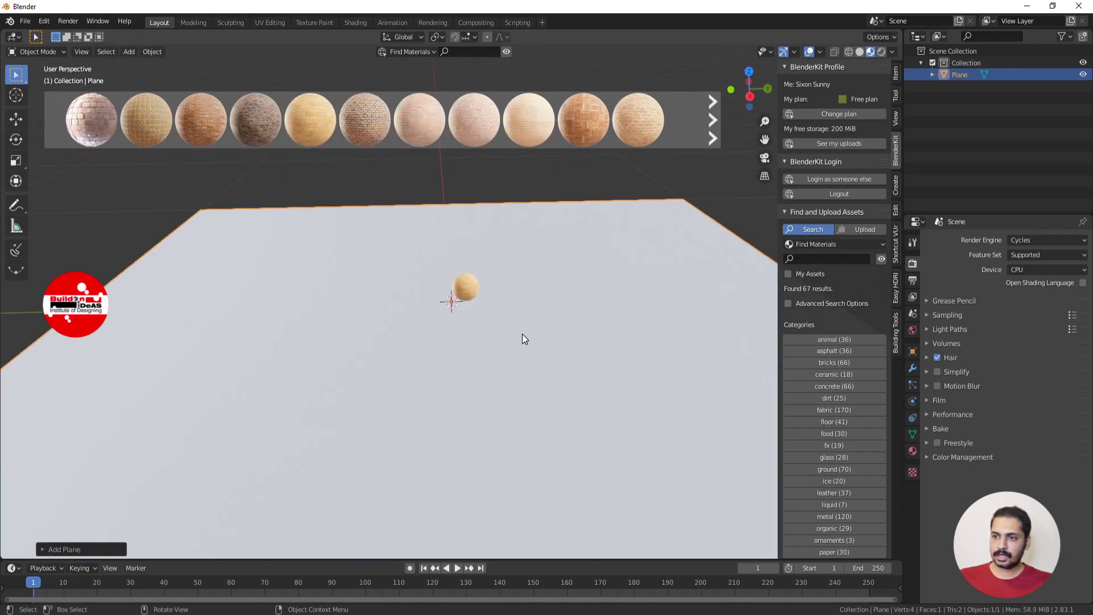
pyautogui.scroll(-2, 423, 305)
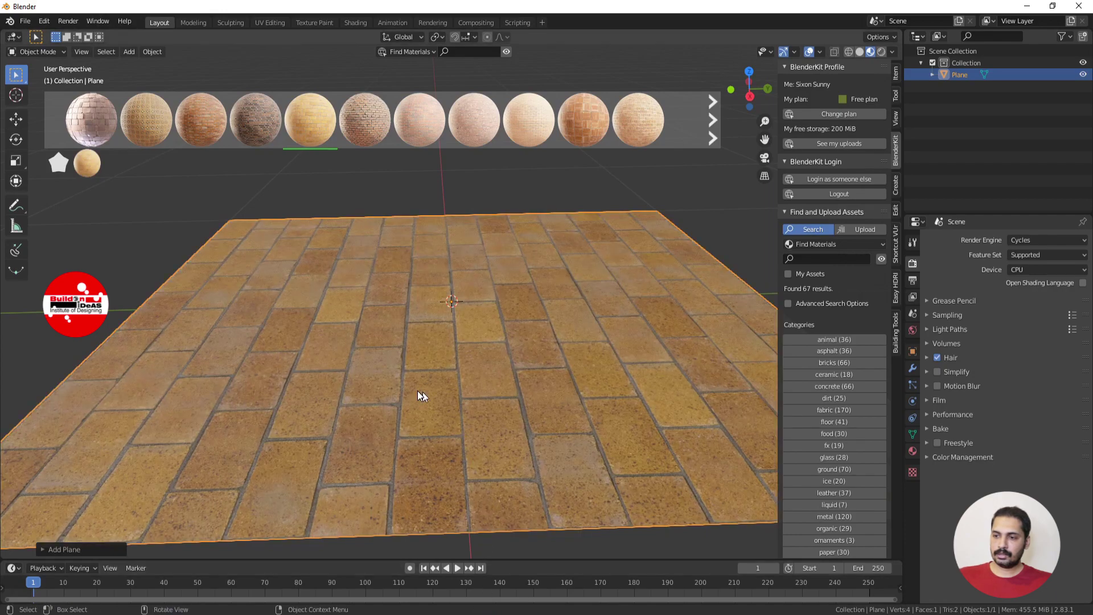
pyautogui.moveTo(417, 390); pyautogui.dragTo(440, 377, button='middle')
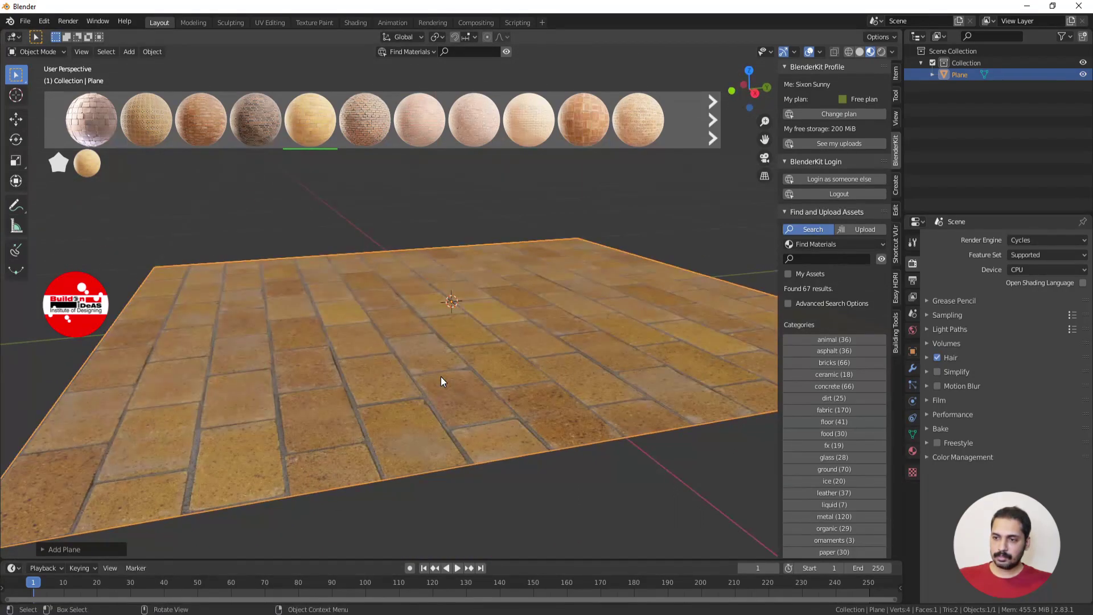
pyautogui.scroll(6, 441, 376)
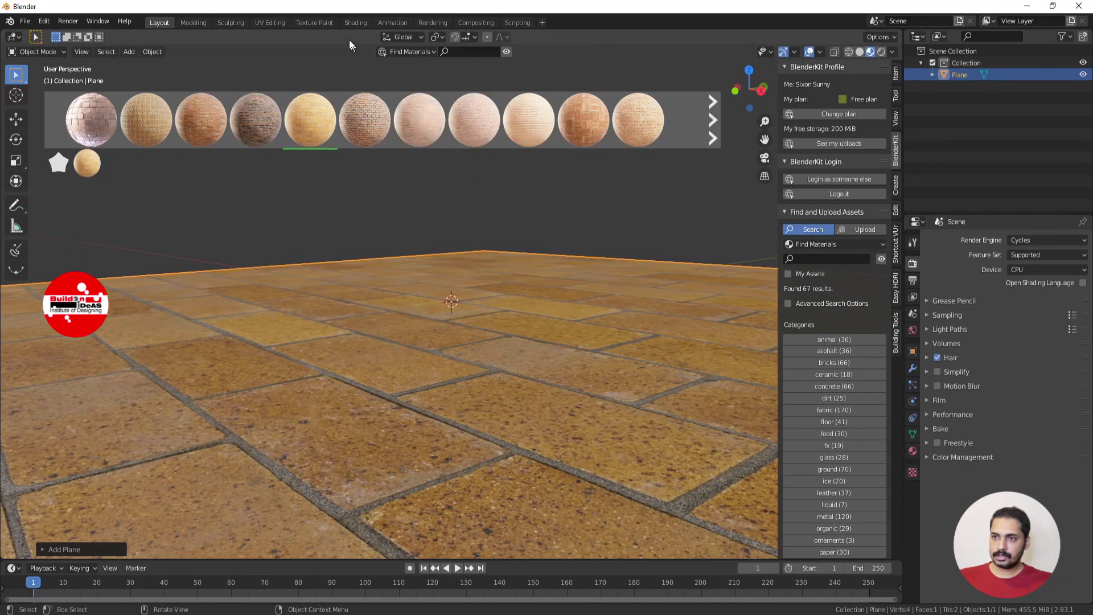
pyautogui.click(351, 22)
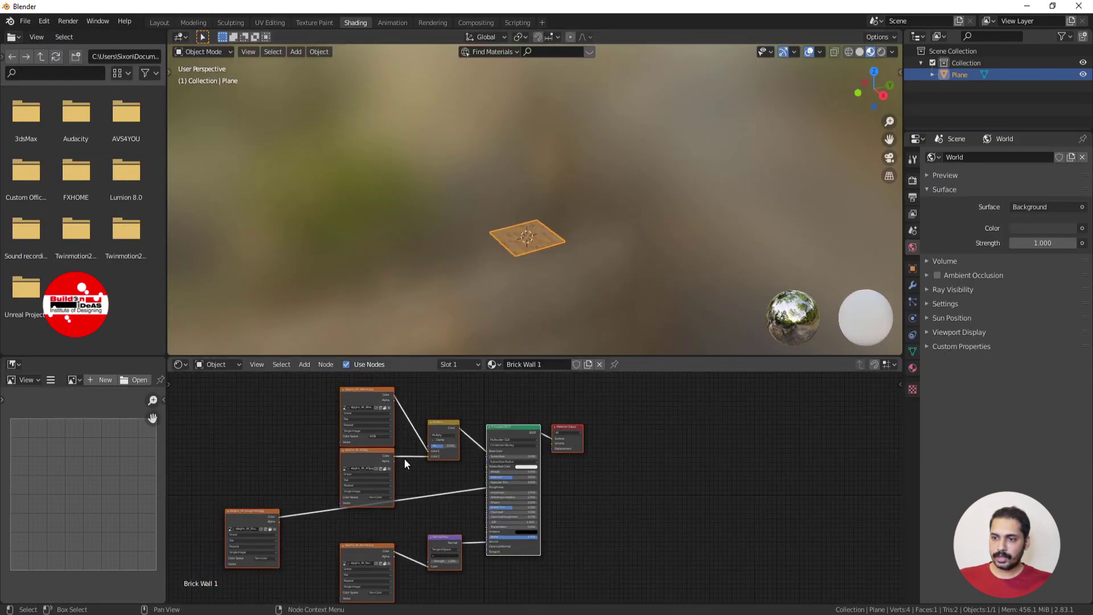
# Zoom, shift and orbit the viewport to a lower angle over the brick plane.
pyautogui.scroll(1, 404, 459)
pyautogui.scroll(3, 555, 297)
pyautogui.scroll(2, 554, 292)
pyautogui.keyDown('shift'); pyautogui.moveTo(573, 298); pyautogui.dragTo(464, 171, button='middle'); pyautogui.keyUp('shift')
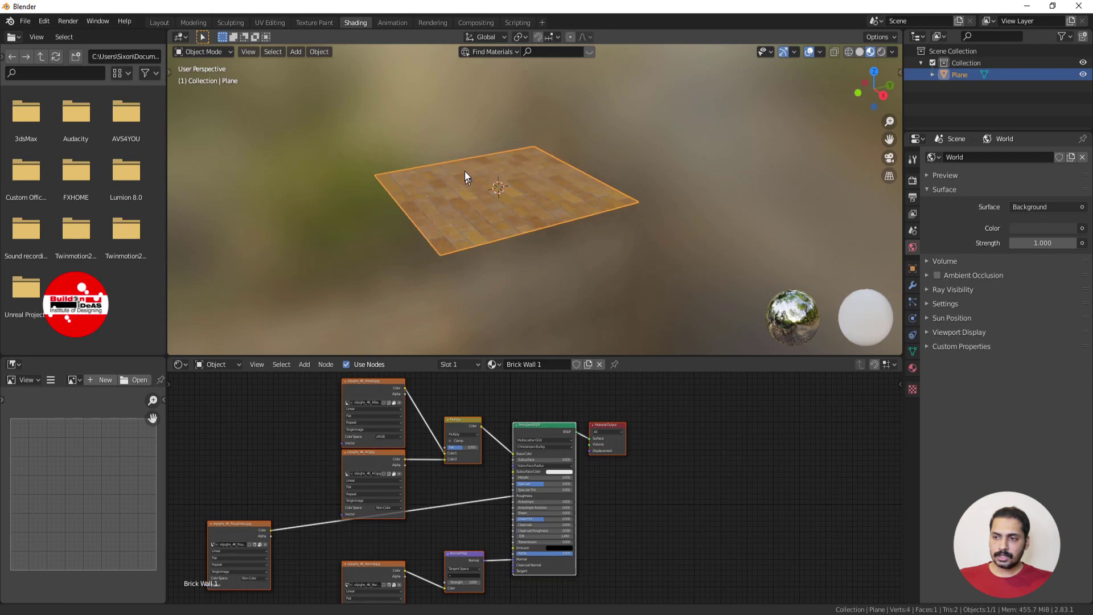
pyautogui.scroll(3, 466, 171)
pyautogui.moveTo(470, 225); pyautogui.dragTo(578, 246, button='middle')
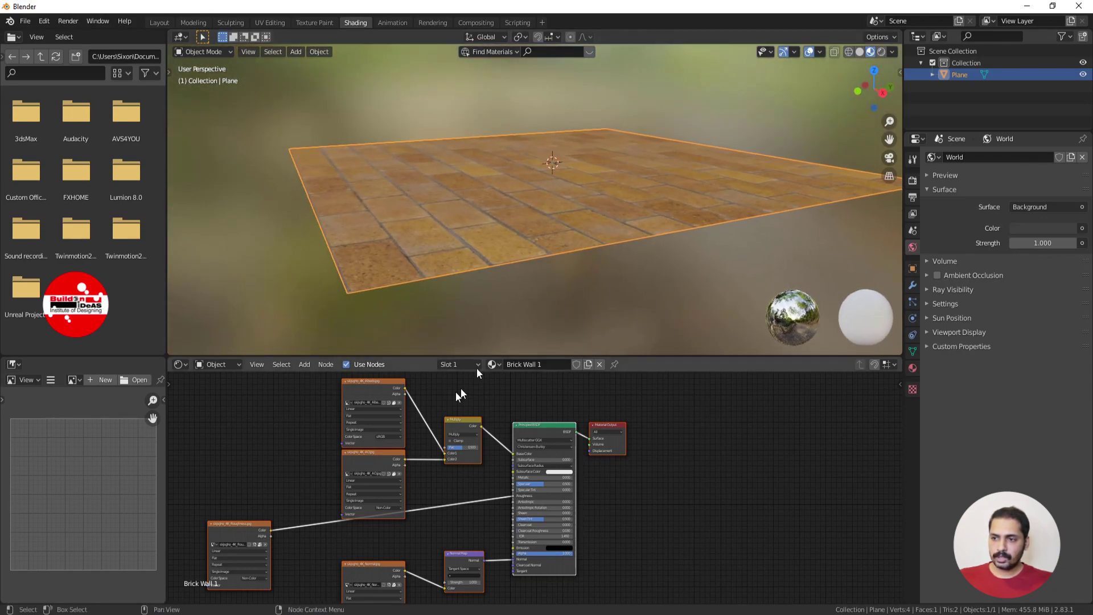
pyautogui.scroll(-1, 423, 415)
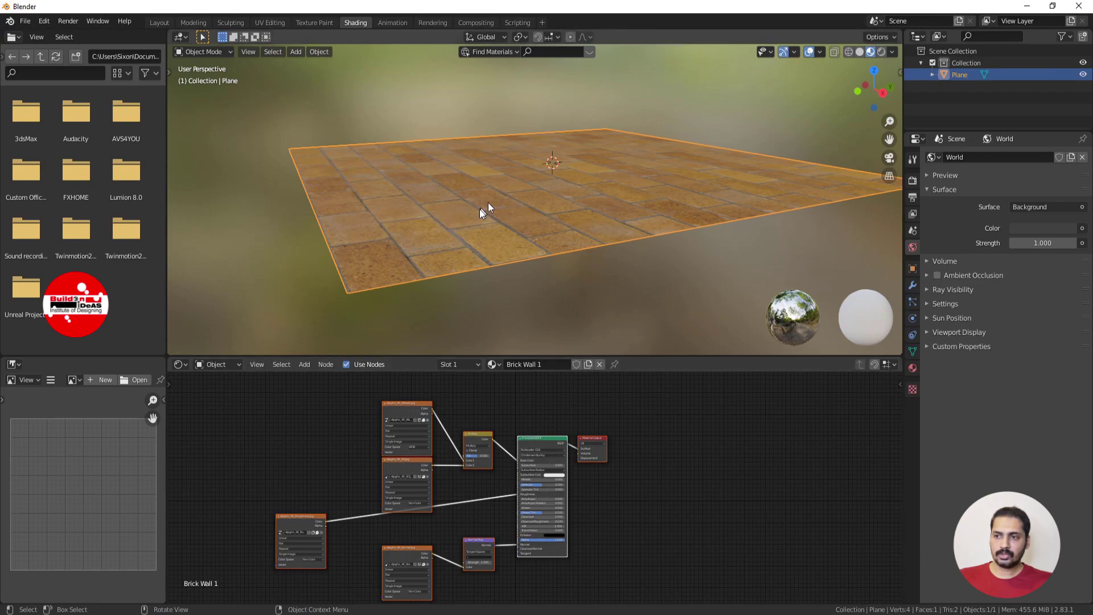
pyautogui.scroll(2, 459, 478)
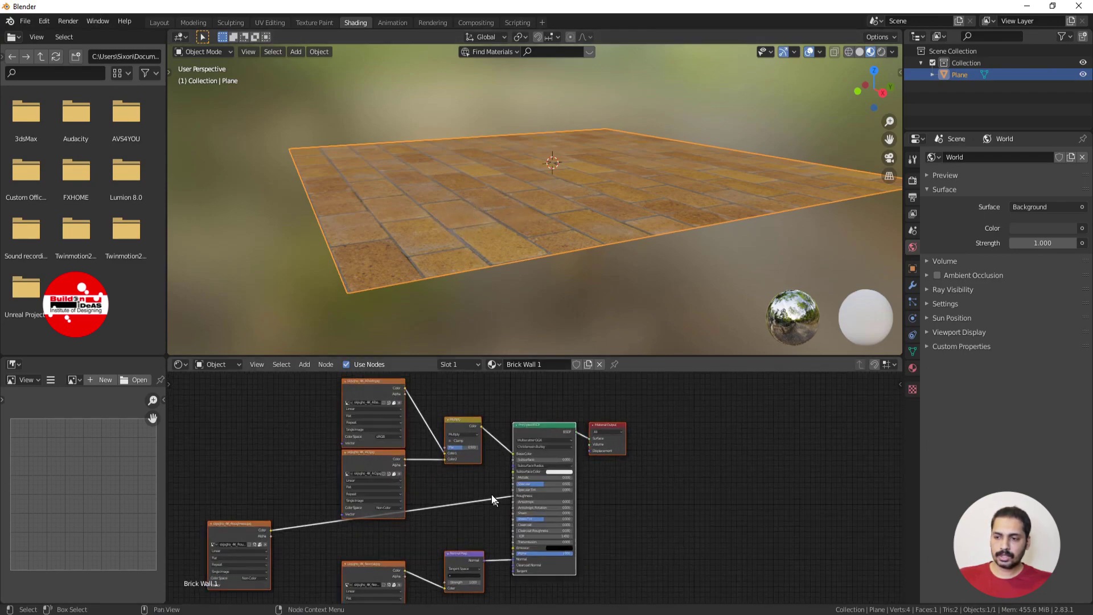
# Pan across the Brick Wall 1 node graph and orbit low over the bricks.
pyautogui.moveTo(447, 485); pyautogui.dragTo(506, 475, button='middle')
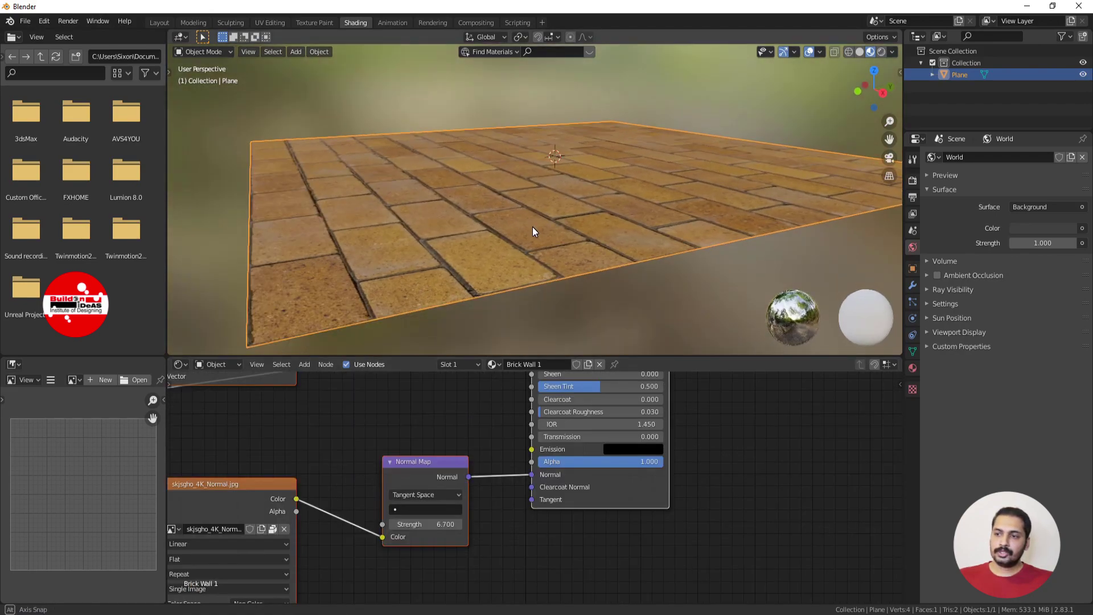
pyautogui.moveTo(532, 227); pyautogui.dragTo(438, 224, button='middle')
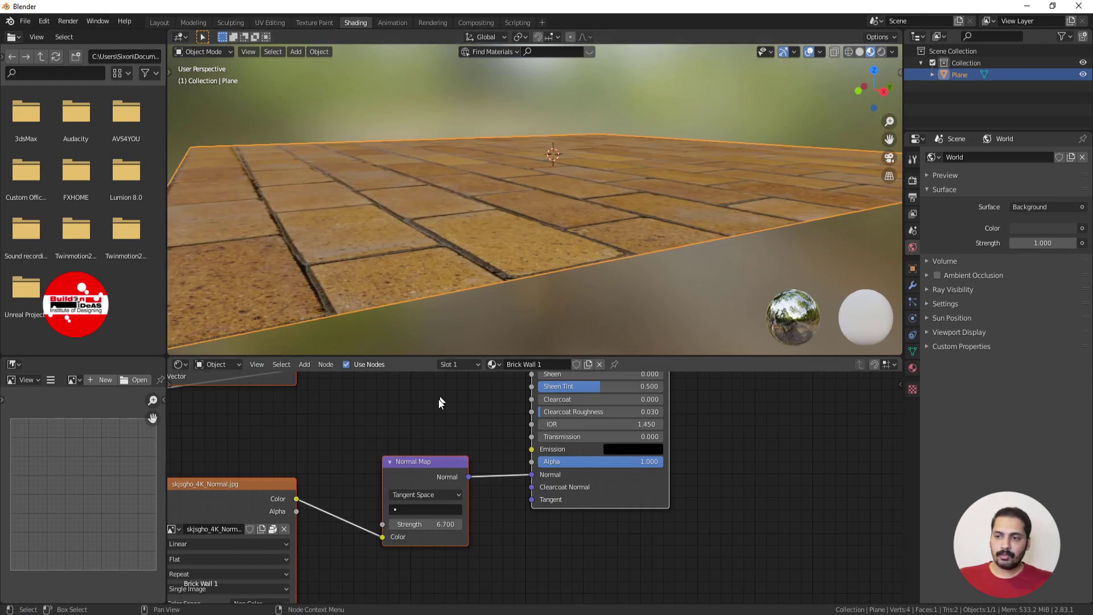
pyautogui.scroll(-1, 465, 441)
pyautogui.scroll(-4, 467, 443)
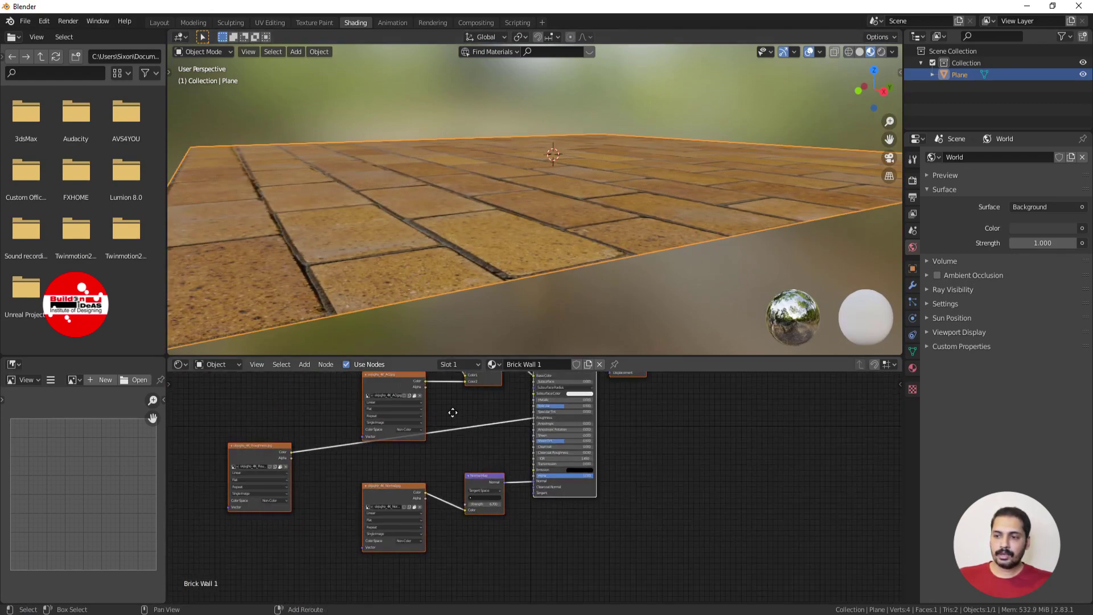
pyautogui.scroll(-6, 480, 275)
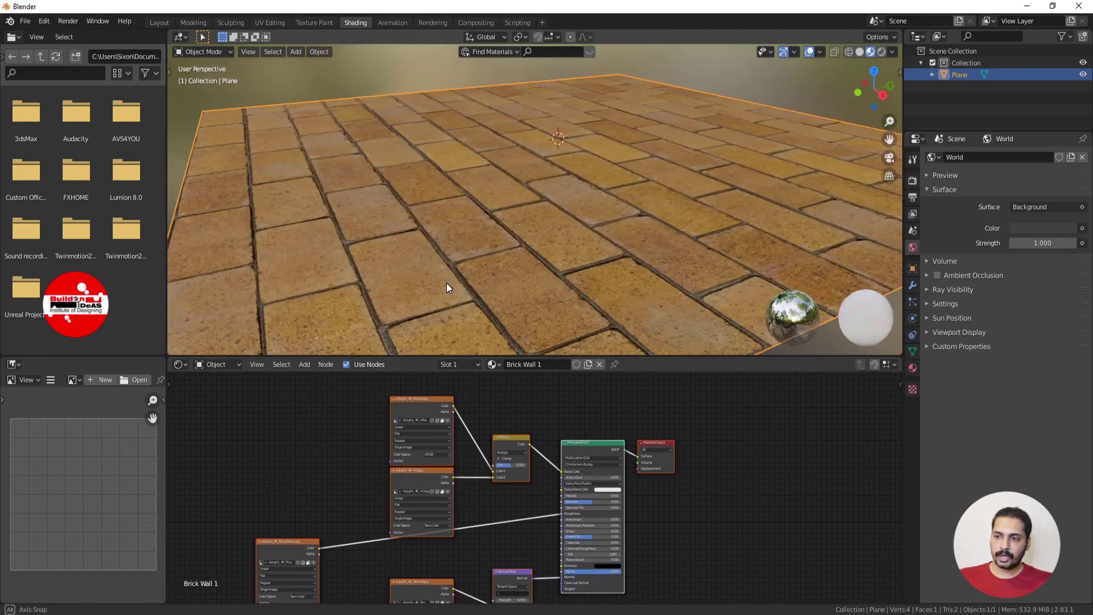
pyautogui.scroll(6, 530, 269)
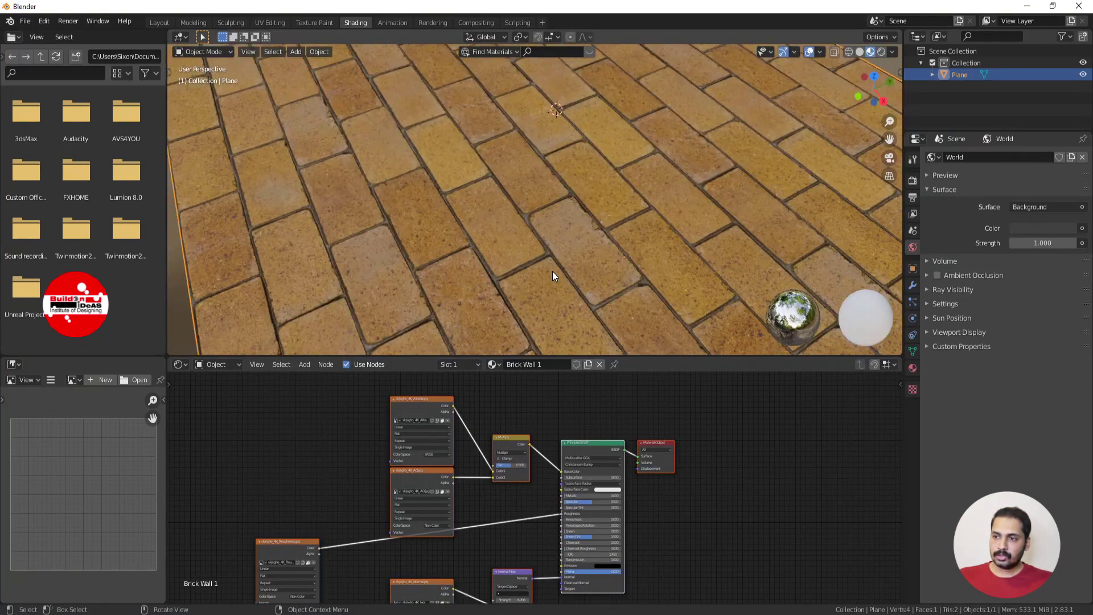
pyautogui.moveTo(442, 214); pyautogui.dragTo(449, 183, button='middle')
pyautogui.scroll(-3, 450, 183)
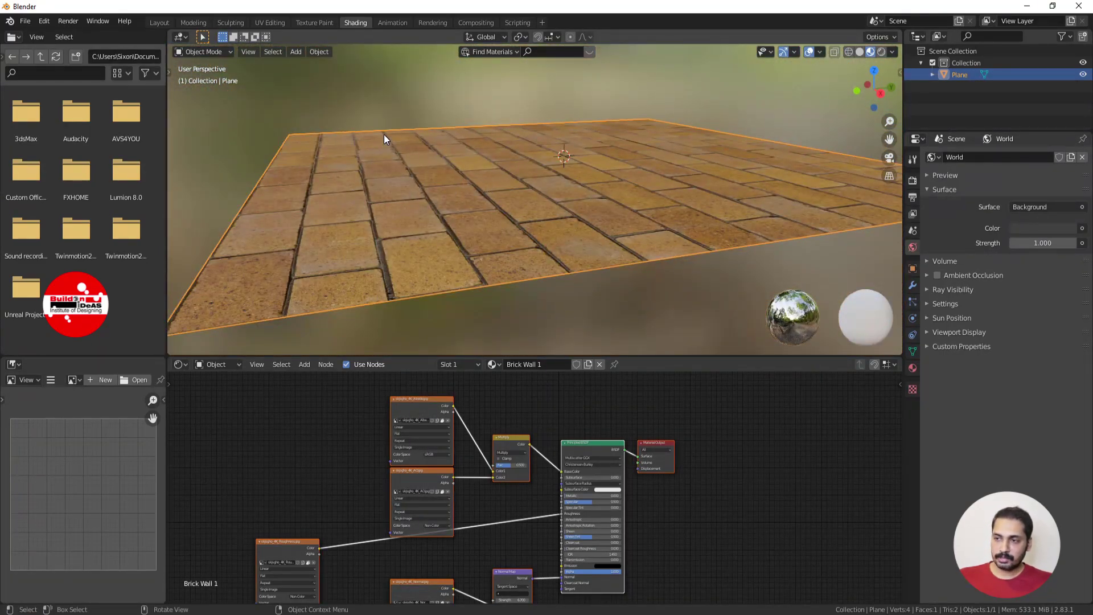
# Show the BlenderKit panel and browse the liquid materials category.
pyautogui.press('n')
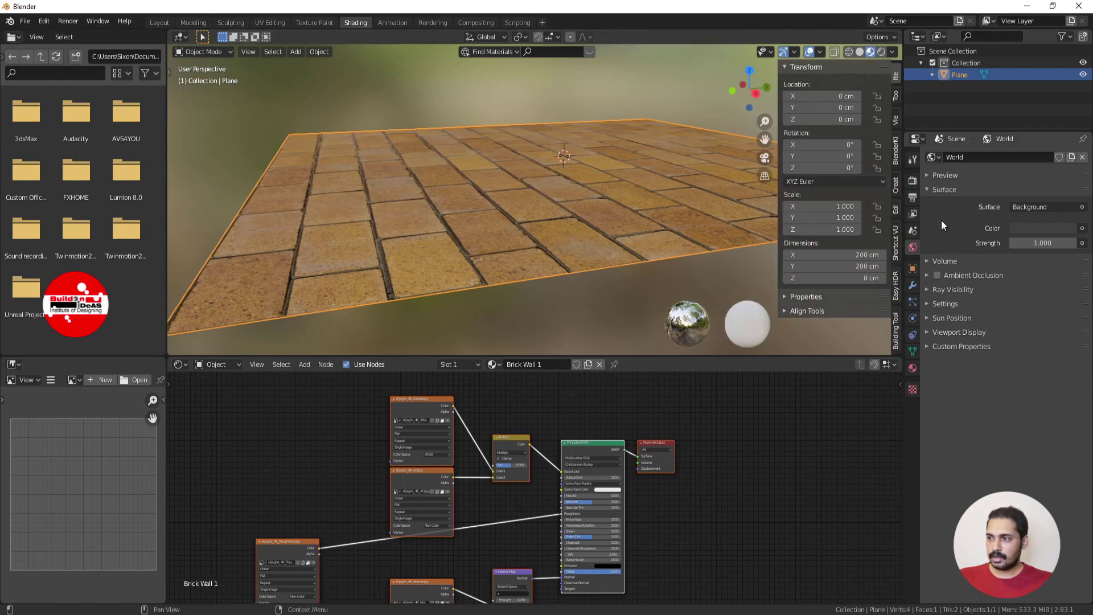
pyautogui.click(897, 139)
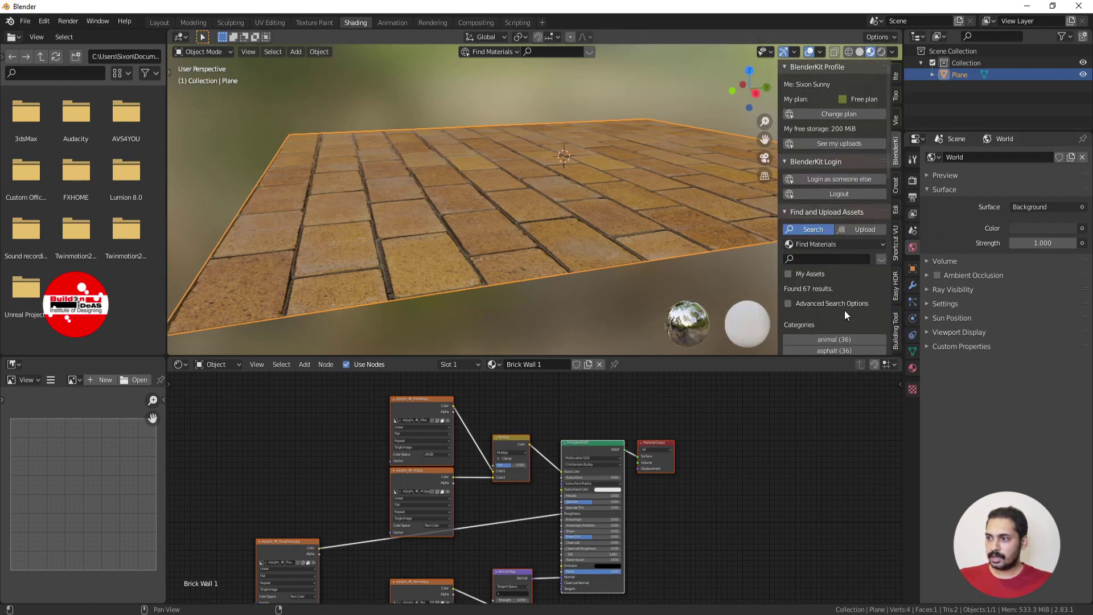
pyautogui.scroll(-6, 845, 310)
pyautogui.scroll(-6, 840, 316)
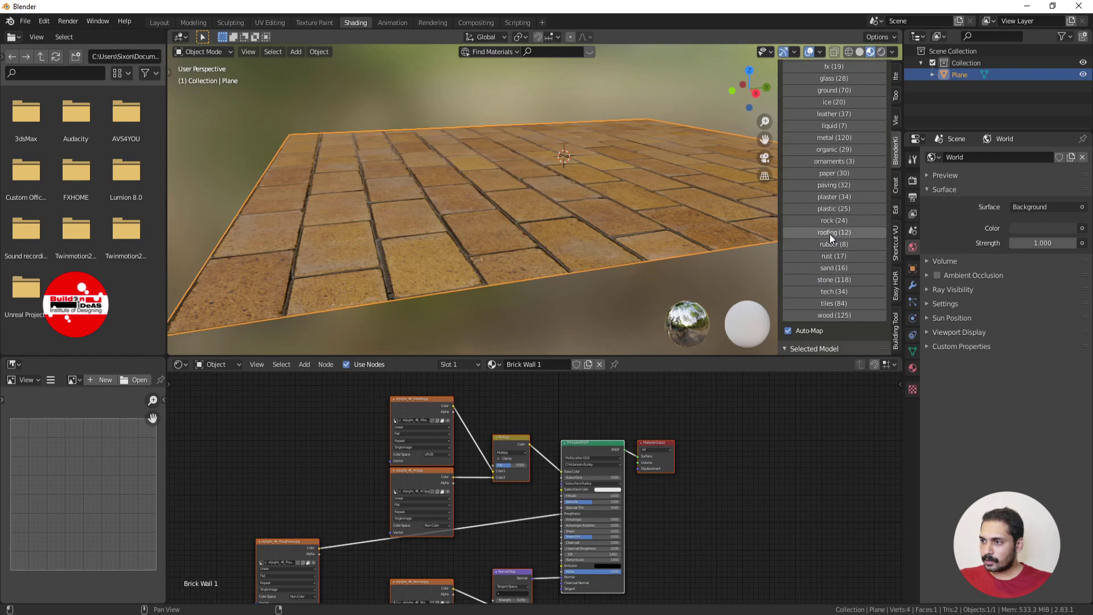
pyautogui.click(825, 125)
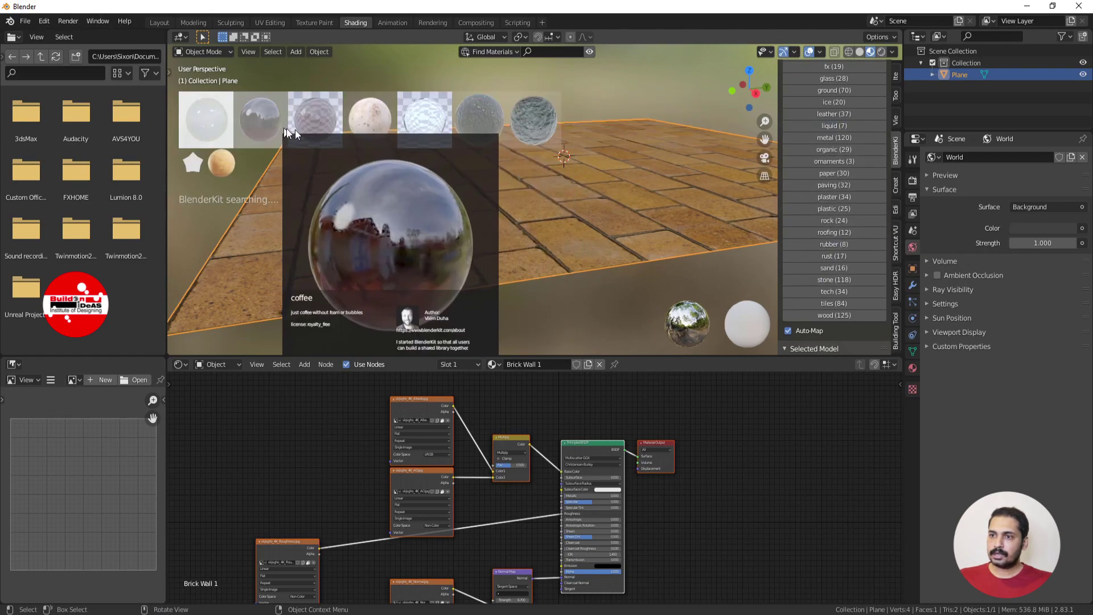
# Drag Pond water animated onto the plane and orbit across the water surface.
pyautogui.moveTo(243, 128)
pyautogui.moveTo(408, 121)
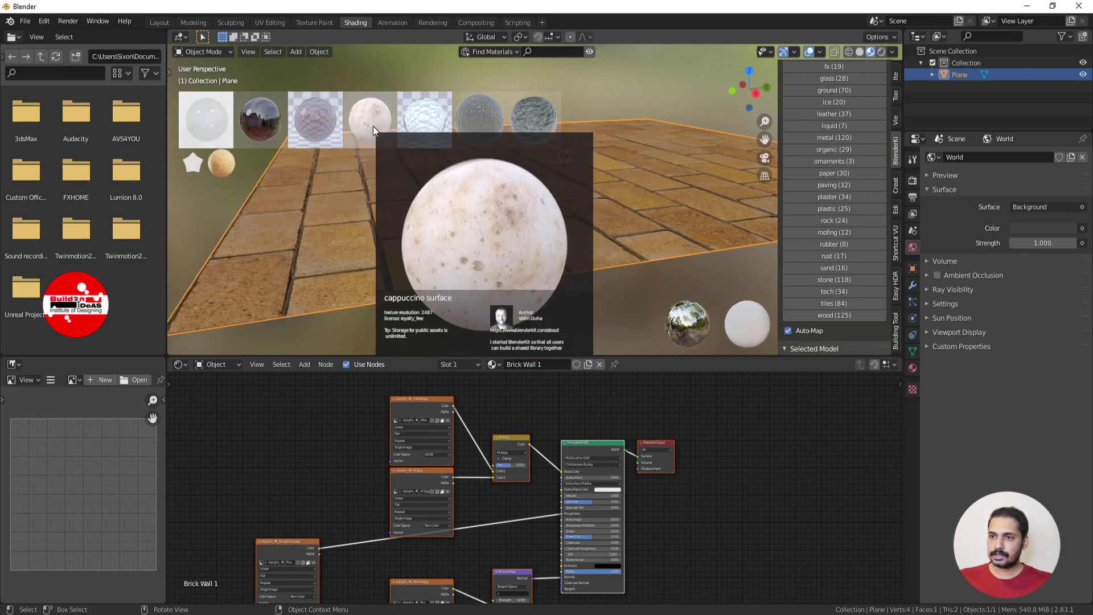
pyautogui.moveTo(322, 123)
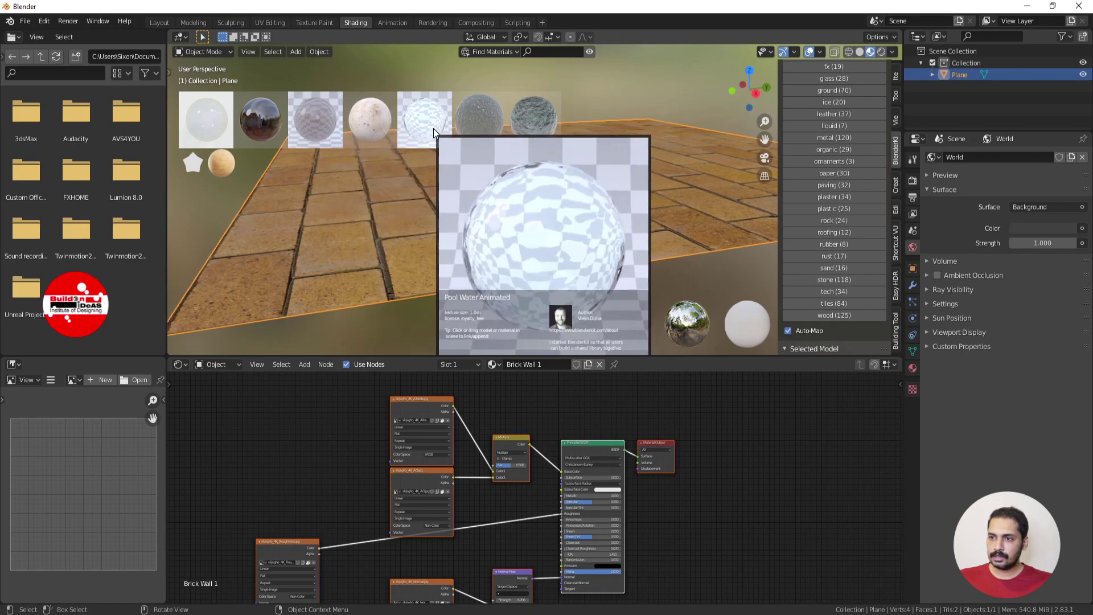
pyautogui.moveTo(487, 127)
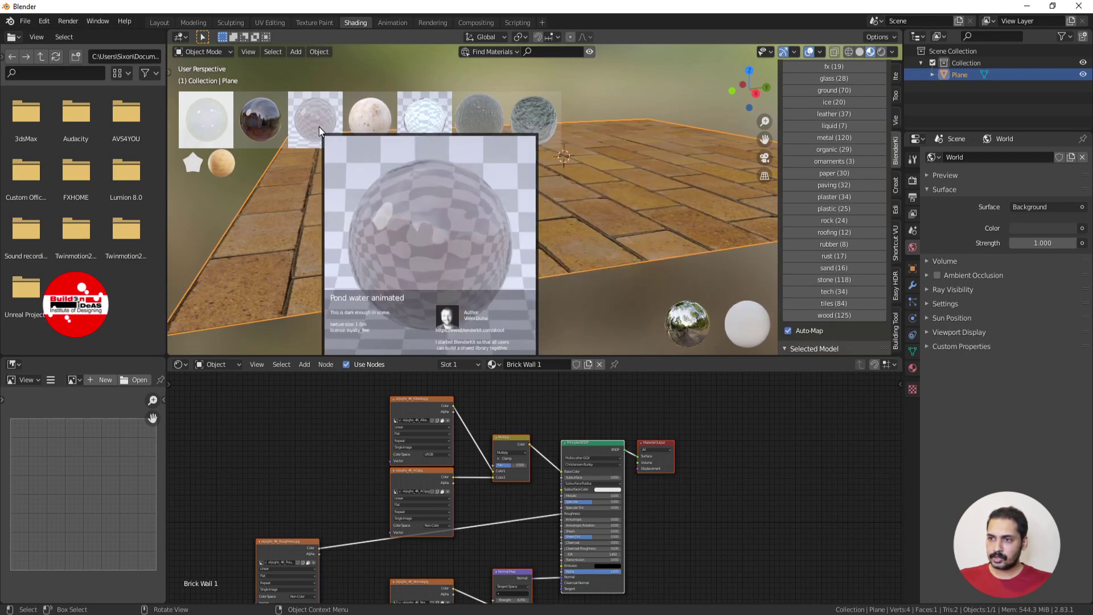
pyautogui.moveTo(319, 127); pyautogui.dragTo(399, 183)
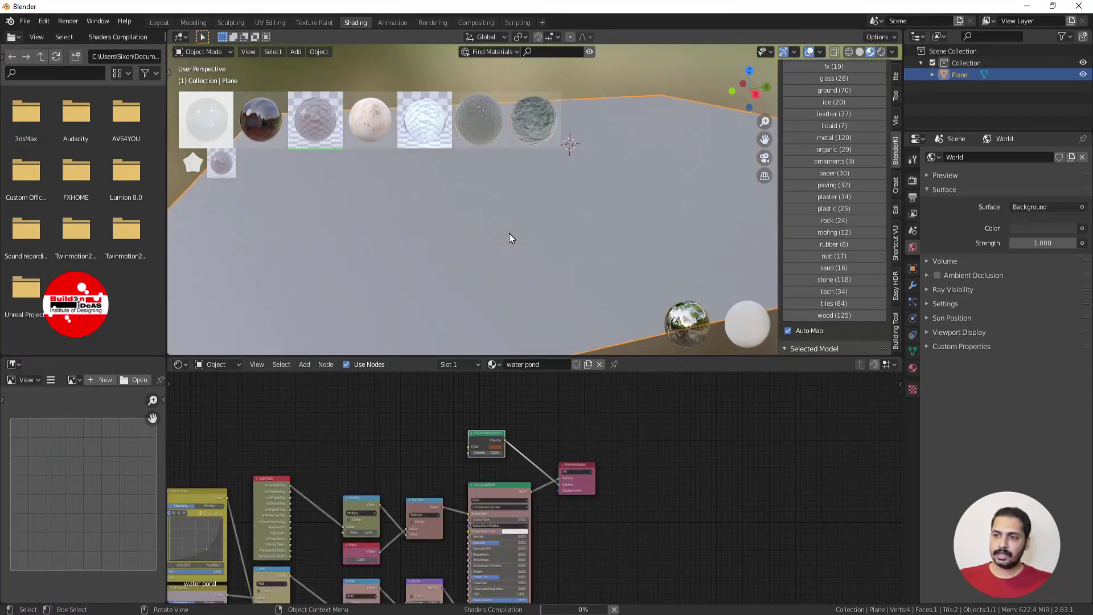
pyautogui.moveTo(500, 233); pyautogui.dragTo(514, 234, button='middle')
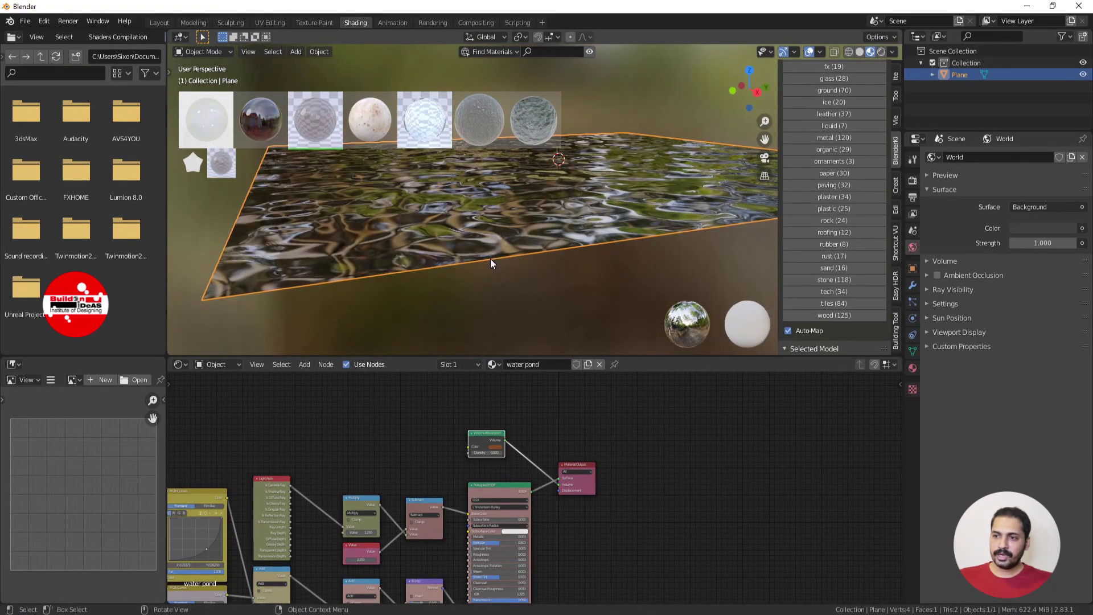
pyautogui.scroll(3, 489, 253)
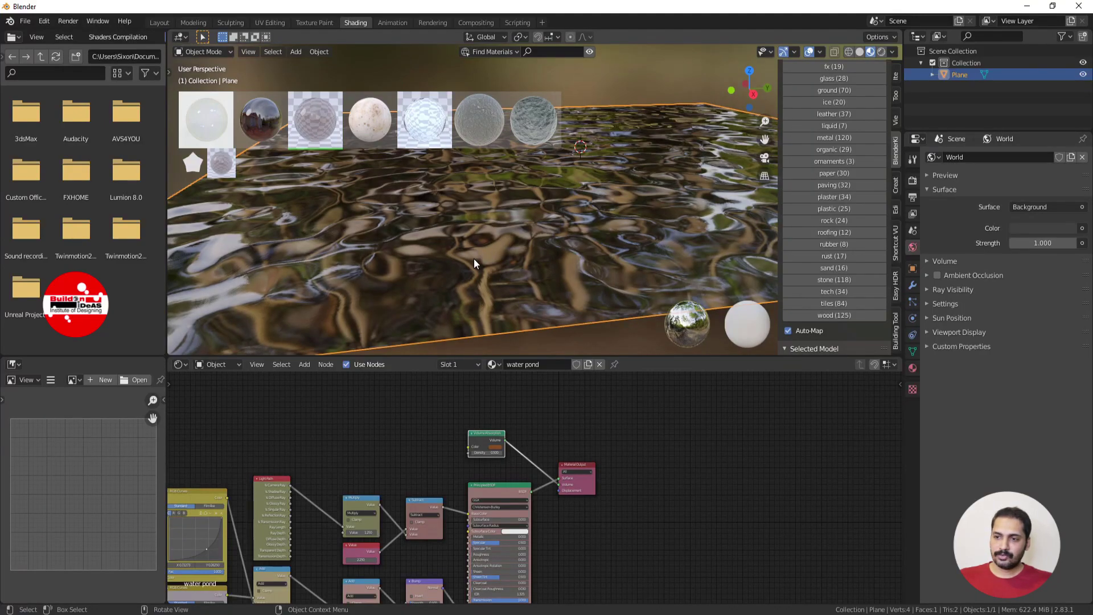
pyautogui.moveTo(473, 258); pyautogui.dragTo(501, 251, button='middle')
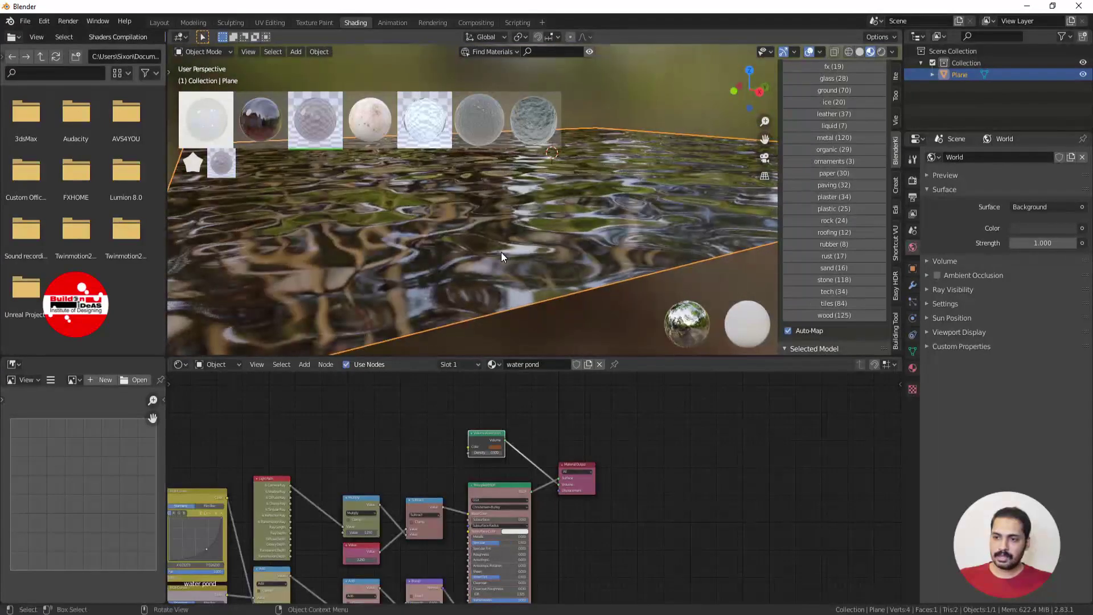
# Turn the node area into a Timeline, play the ripple animation and stop it at frame 93.
pyautogui.click(188, 364)
pyautogui.click(319, 421)
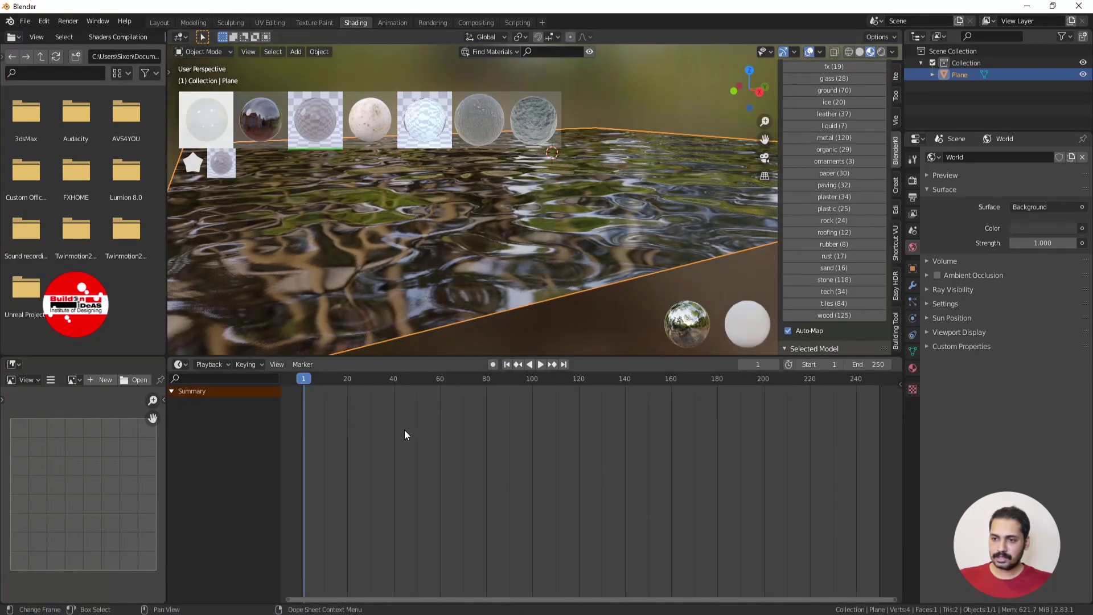
pyautogui.press('space')
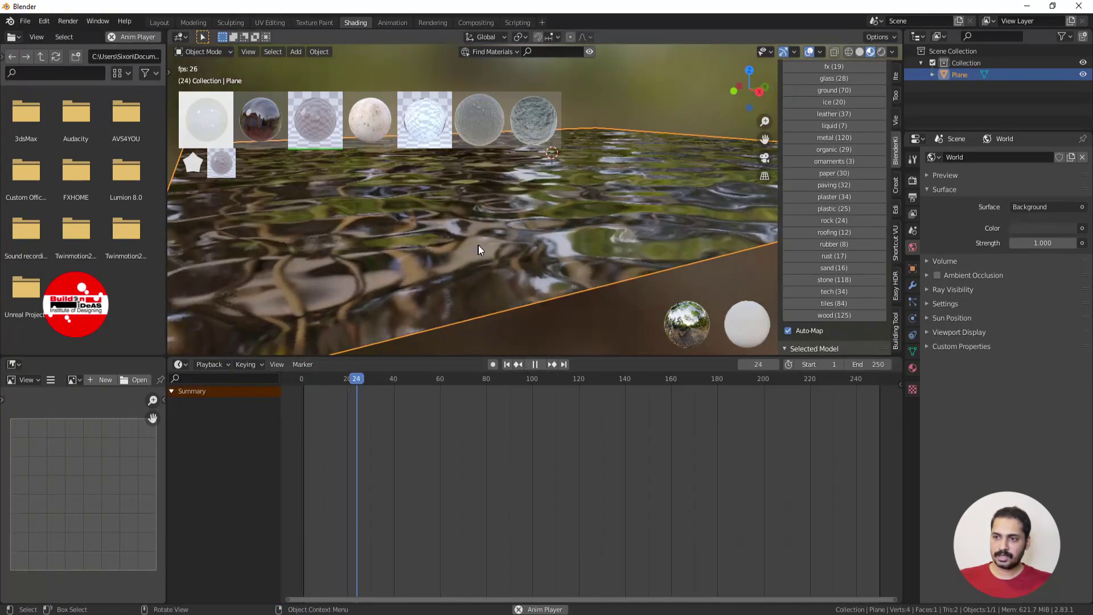
pyautogui.moveTo(481, 263); pyautogui.dragTo(427, 239, button='middle')
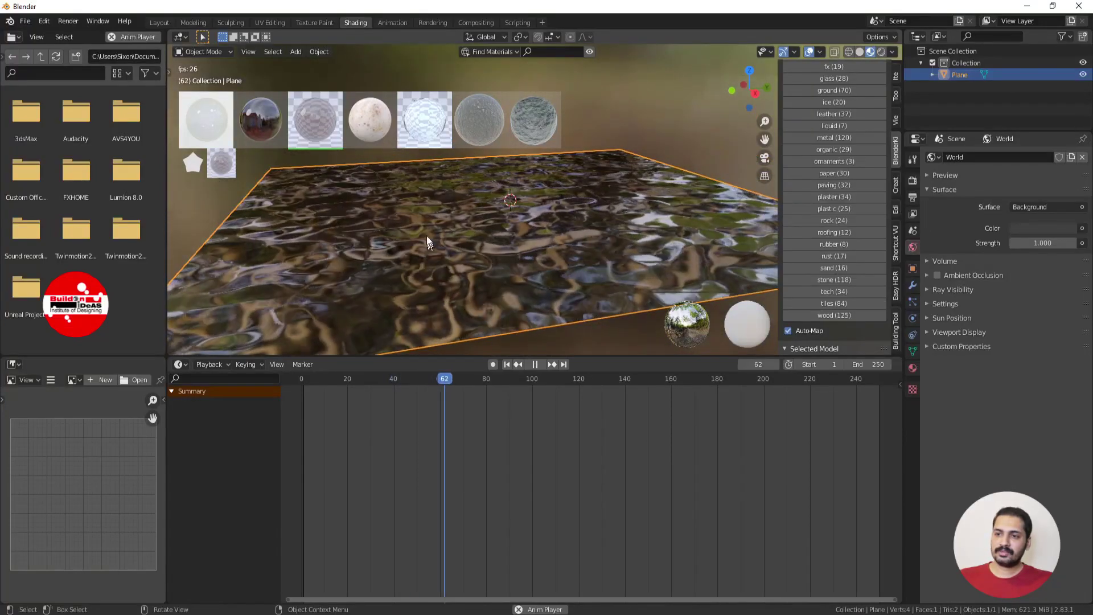
pyautogui.press('space')
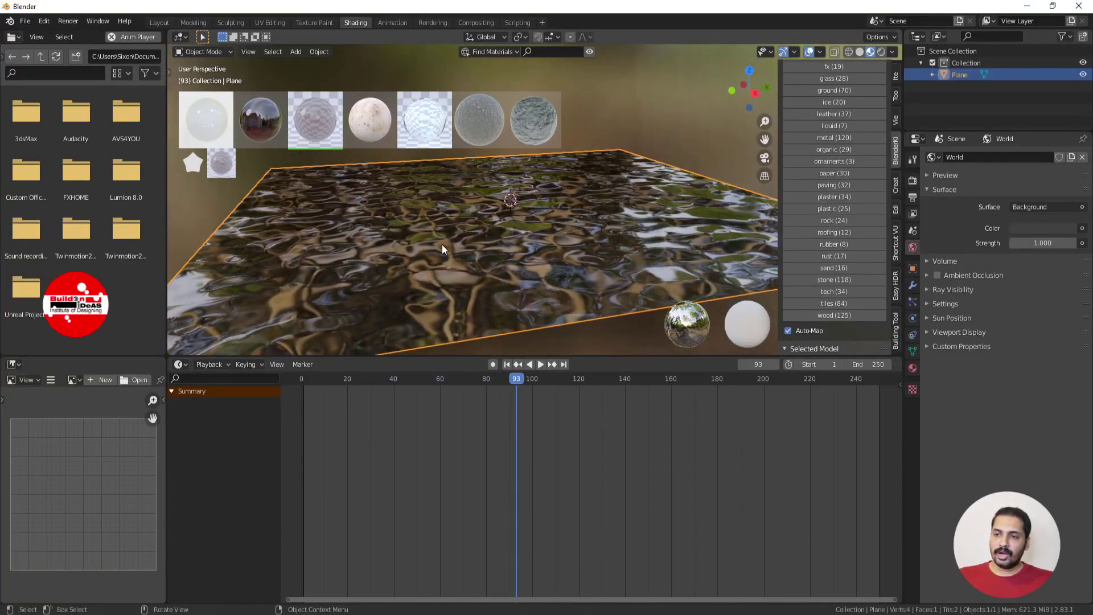
pyautogui.click(29, 24)
# Start a new General scene without saving the pond water file.
pyautogui.moveTo(40, 35)
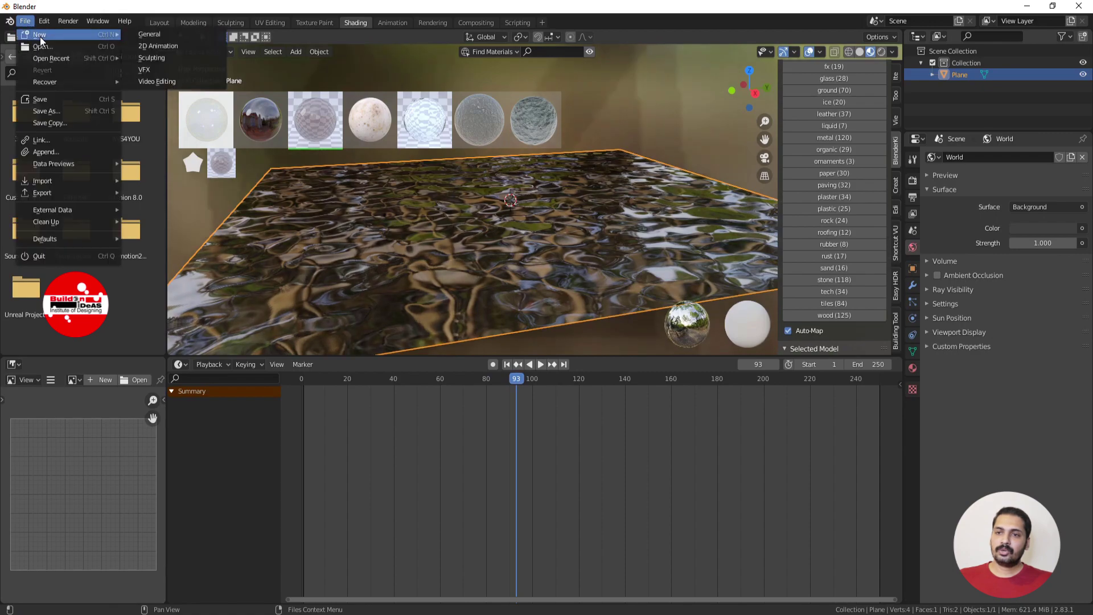
pyautogui.click(166, 37)
pyautogui.click(563, 334)
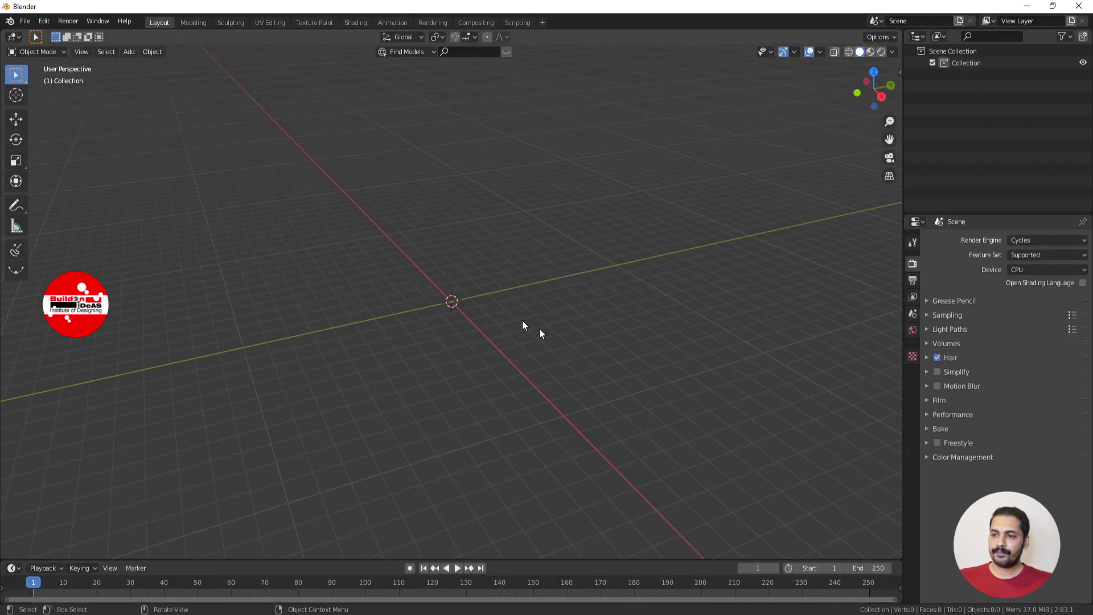
# Add a plane at the origin, zoom in and enter Edit Mode.
pyautogui.click(130, 51)
pyautogui.moveTo(160, 94)
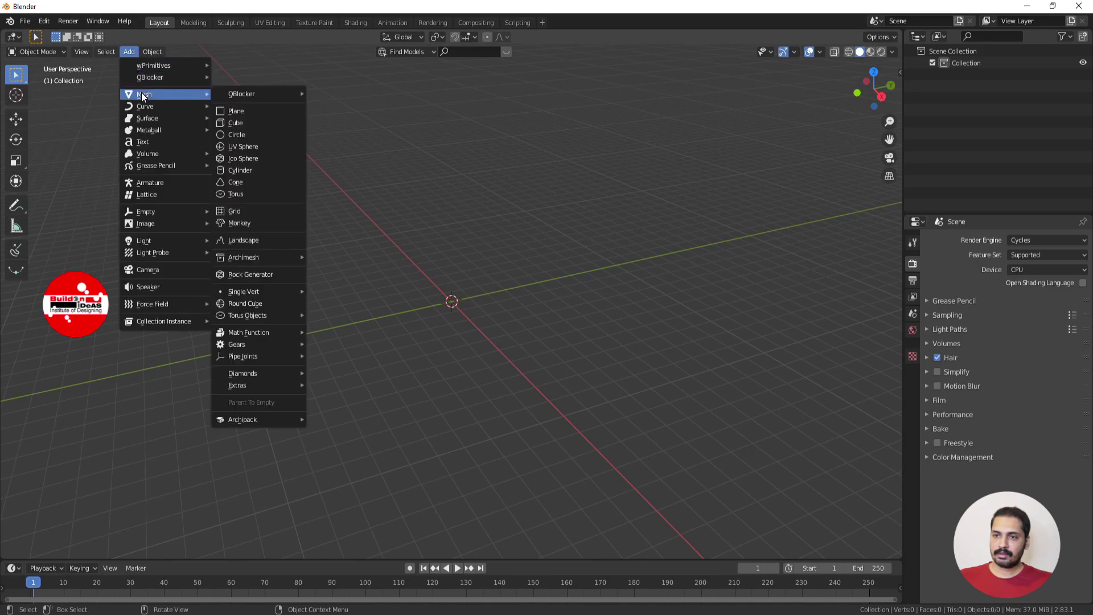
pyautogui.click(265, 110)
pyautogui.scroll(8, 514, 346)
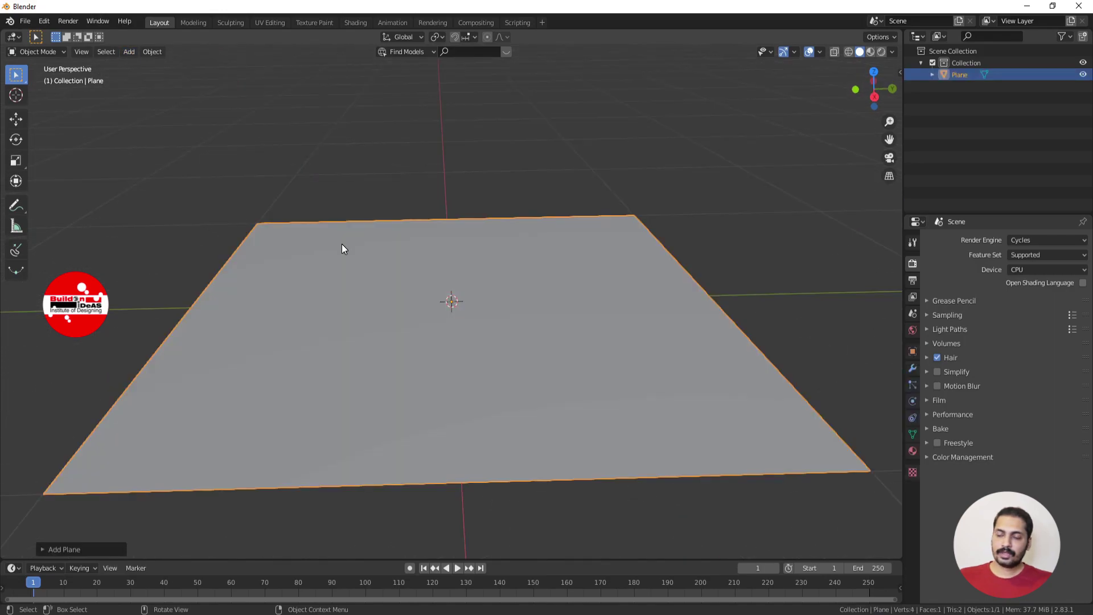
pyautogui.moveTo(342, 243)
pyautogui.mouseDown(button='middle')
pyautogui.moveTo(381, 238)
pyautogui.moveTo(340, 244)
pyautogui.mouseUp(button='middle')
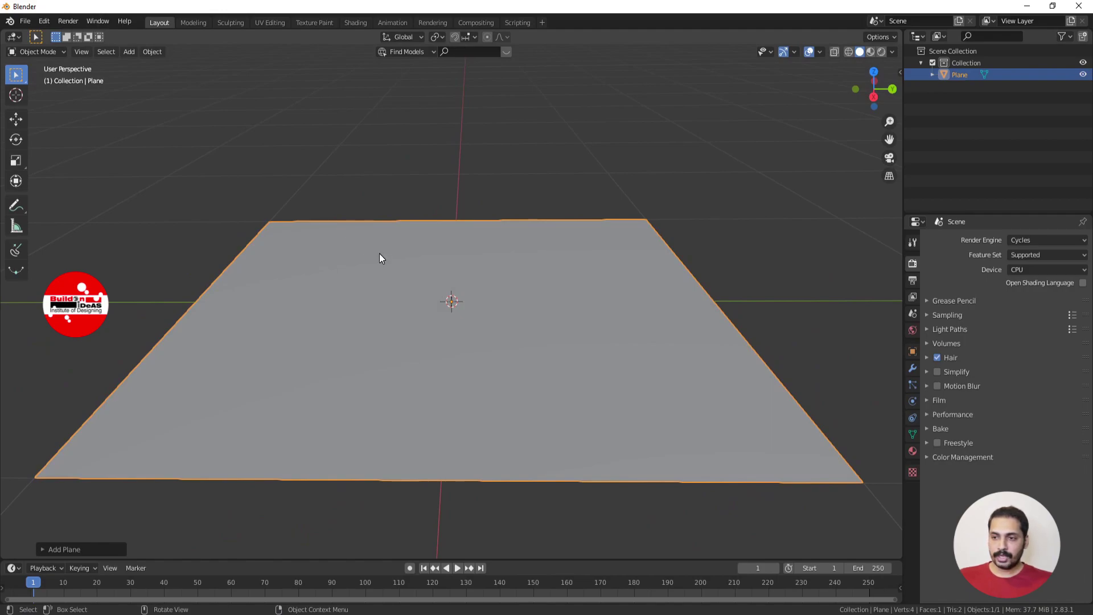
pyautogui.press('Tab')
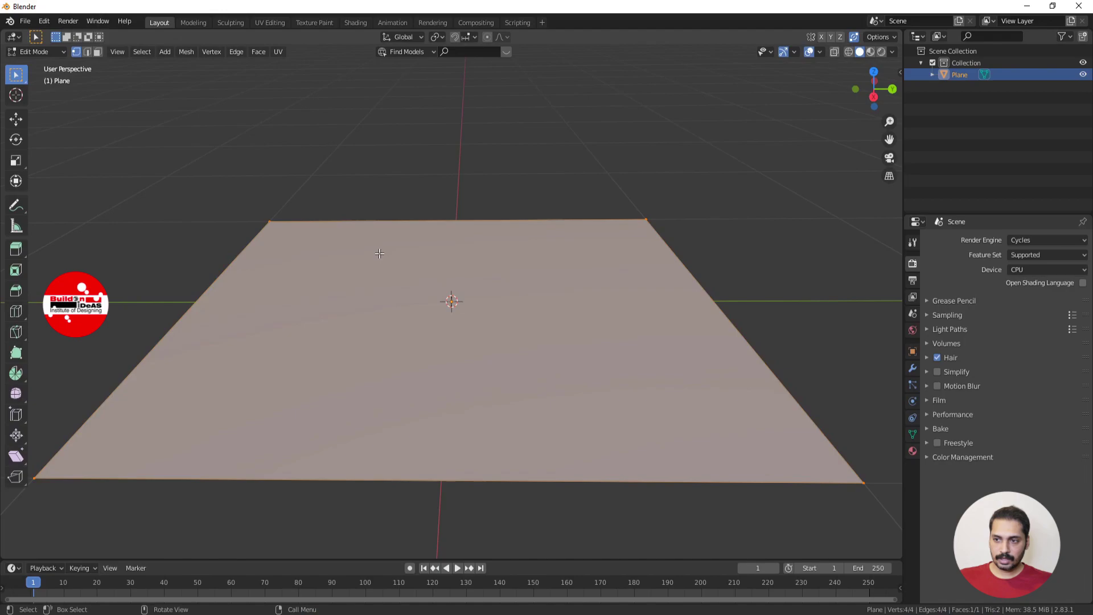
# Subdivide the plane with 10 cuts into an 11x11 grid.
pyautogui.rightClick(380, 254)
pyautogui.click(345, 255)
pyautogui.click(43, 551)
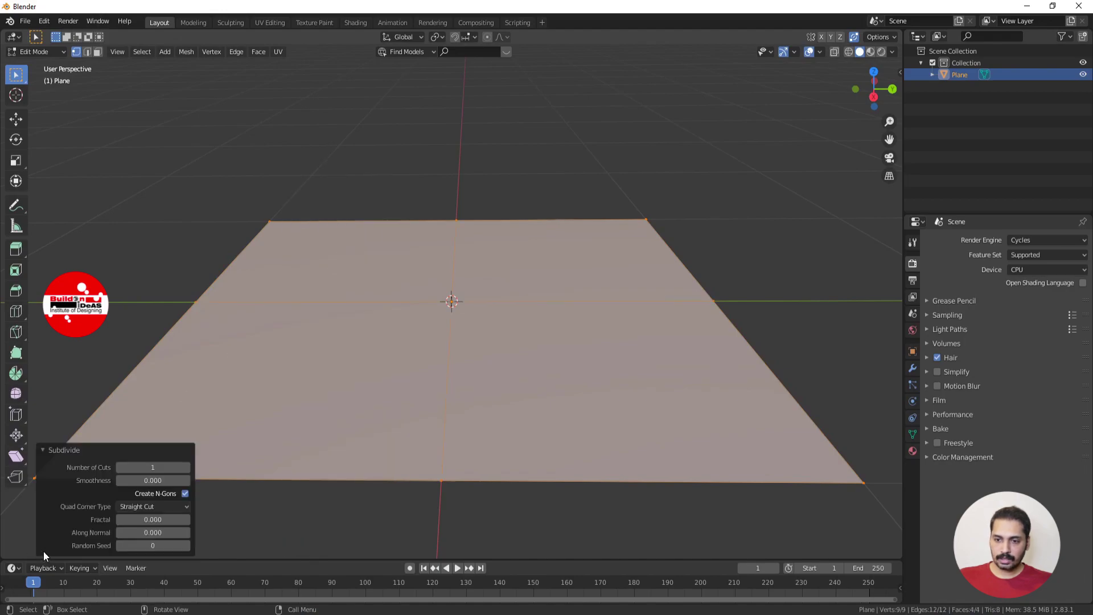
pyautogui.doubleClick(149, 464)
pyautogui.write('10')
pyautogui.press('Return')
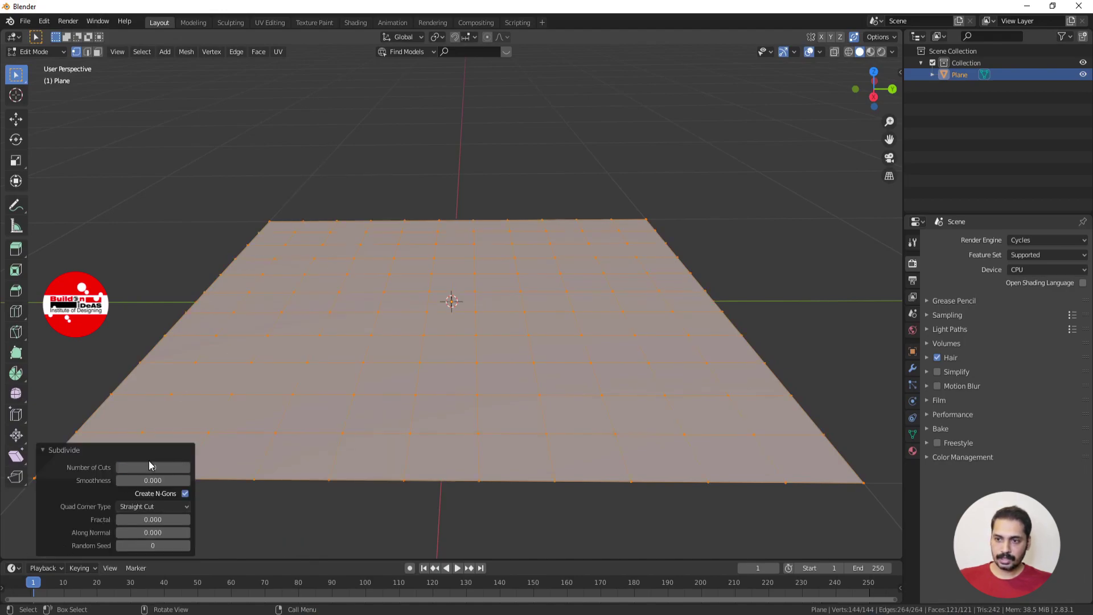
# Subdivide the grid four more times, reaching 30,976 faces.
pyautogui.rightClick(422, 283)
pyautogui.click(423, 284)
pyautogui.rightClick(397, 283)
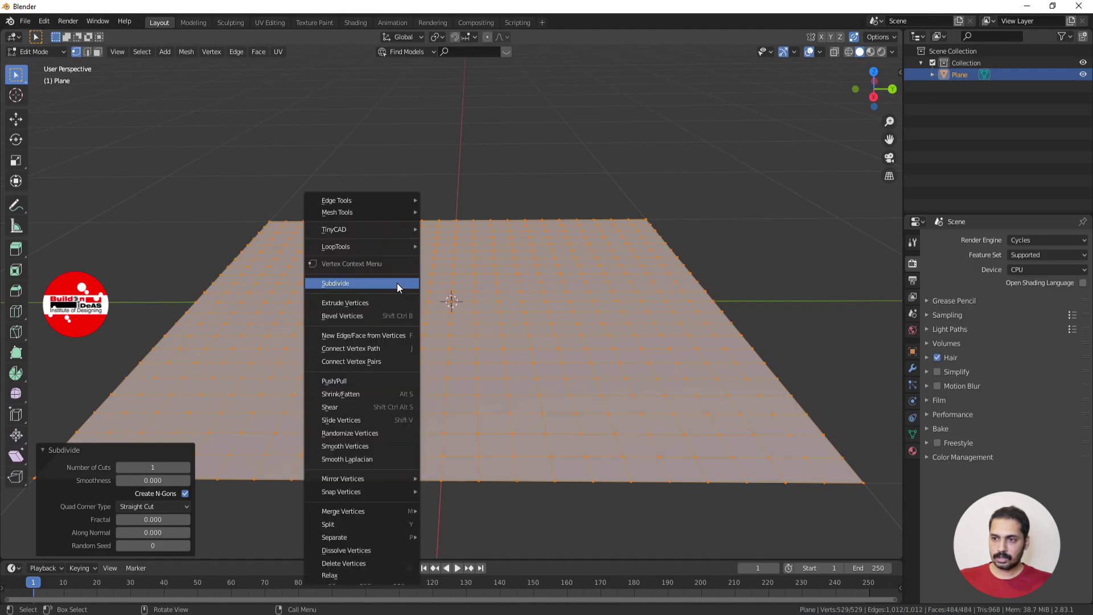
pyautogui.click(397, 282)
pyautogui.rightClick(387, 294)
pyautogui.click(388, 297)
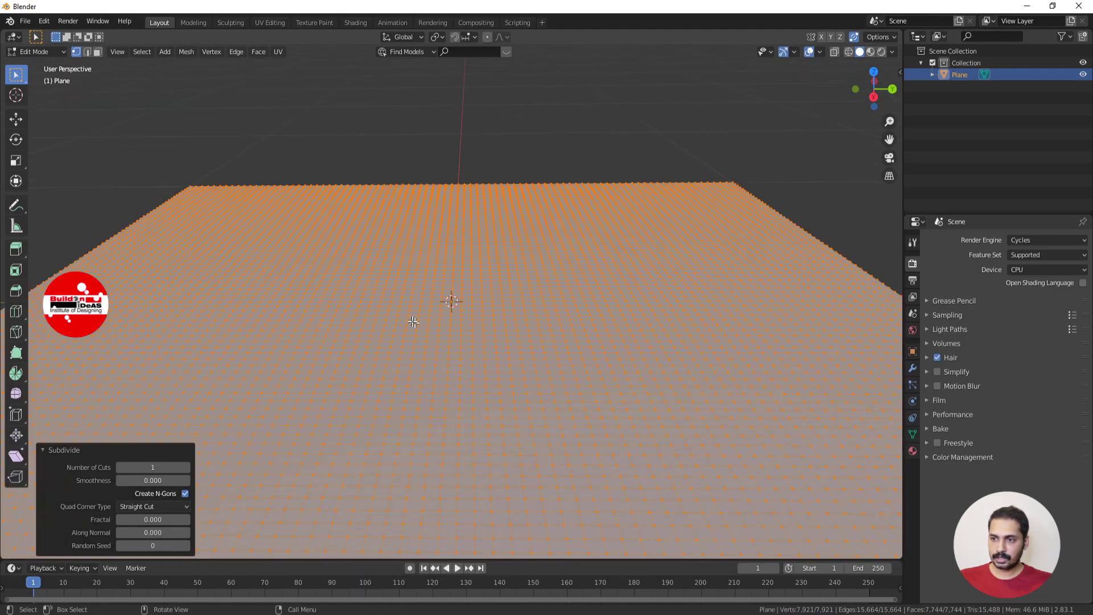
pyautogui.rightClick(411, 323)
pyautogui.click(394, 310)
pyautogui.scroll(-2, 424, 316)
pyautogui.scroll(4, 410, 324)
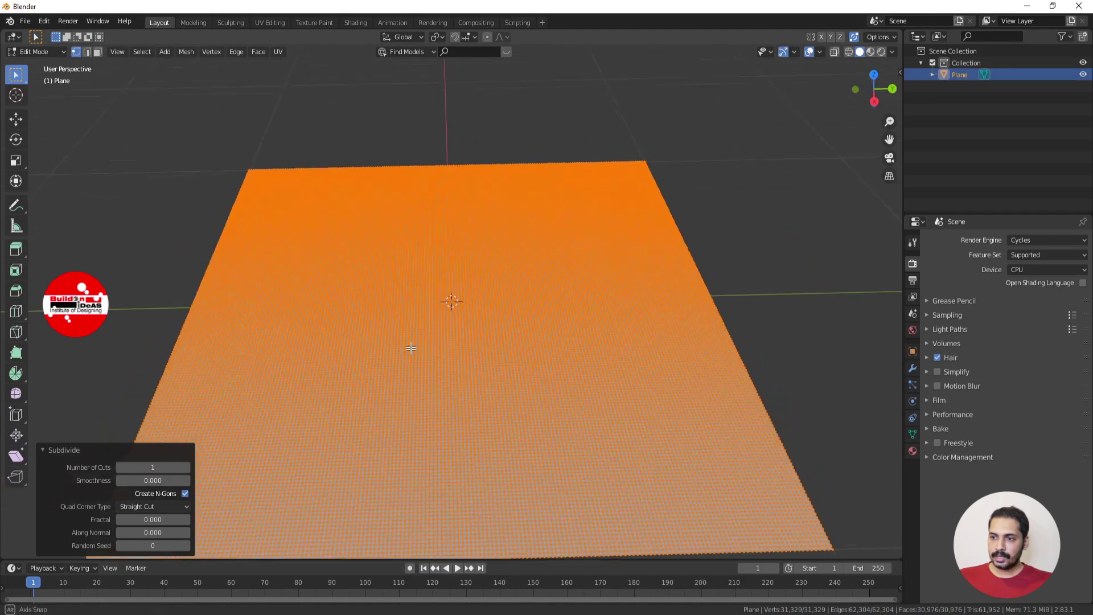
pyautogui.click(35, 51)
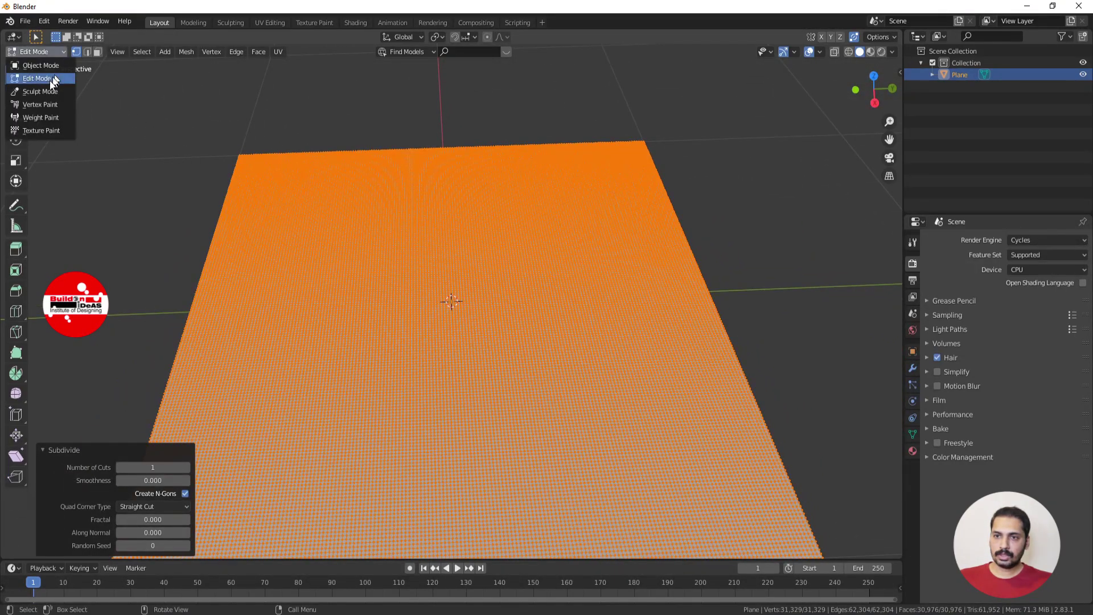
# Enter Sculpt Mode on the dense plane, undo a wavy test stroke, and enable Dyntopo.
pyautogui.click(35, 89)
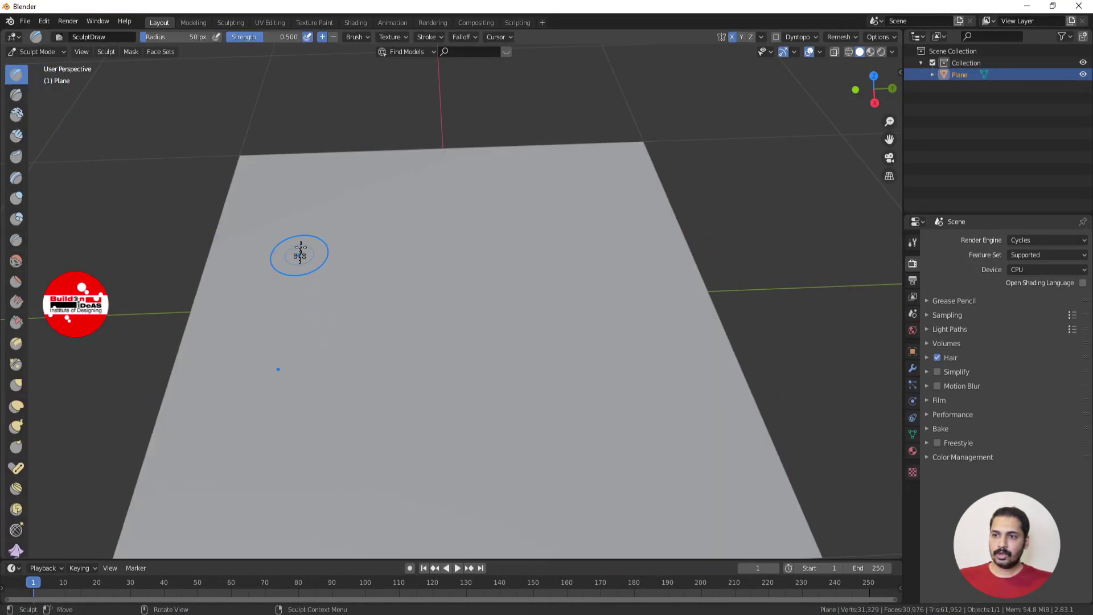
pyautogui.moveTo(274, 182); pyautogui.dragTo(655, 190)
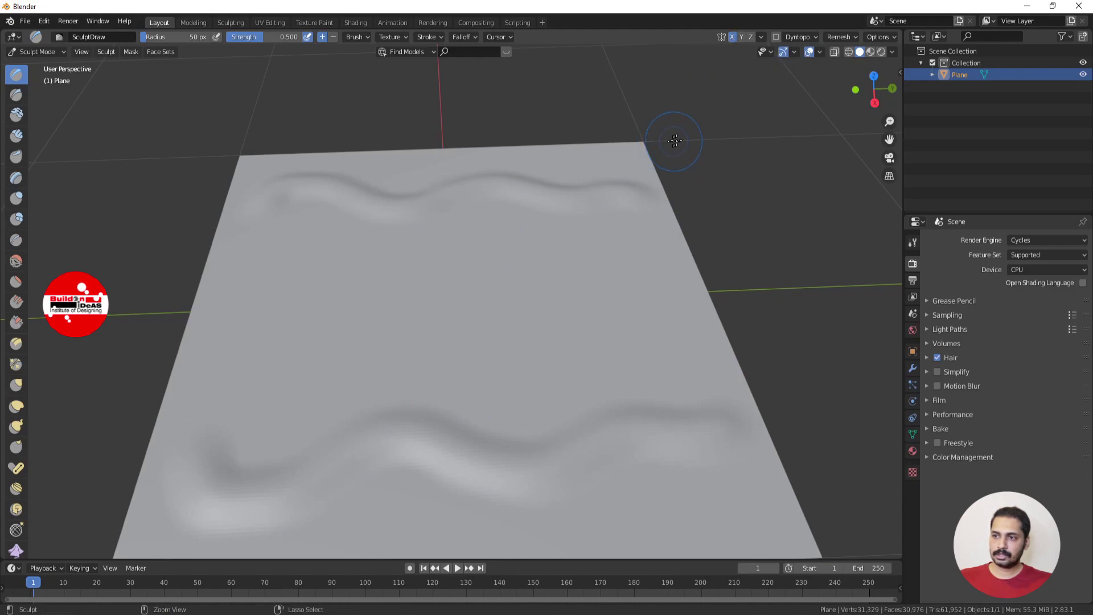
pyautogui.hotkey('ctrl', 'z')
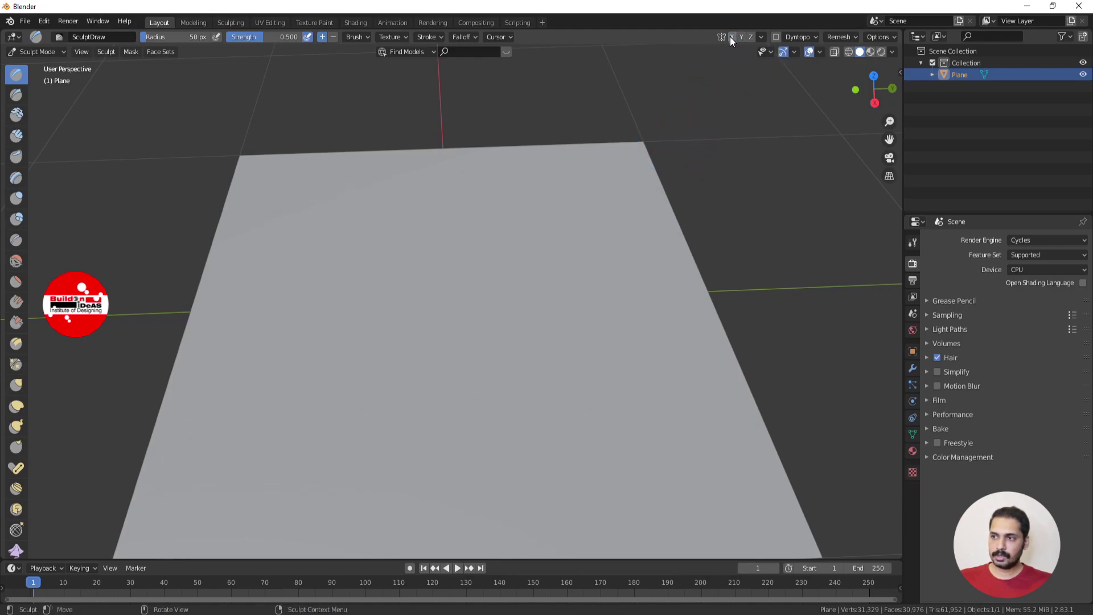
pyautogui.click(776, 36)
pyautogui.press('Return')
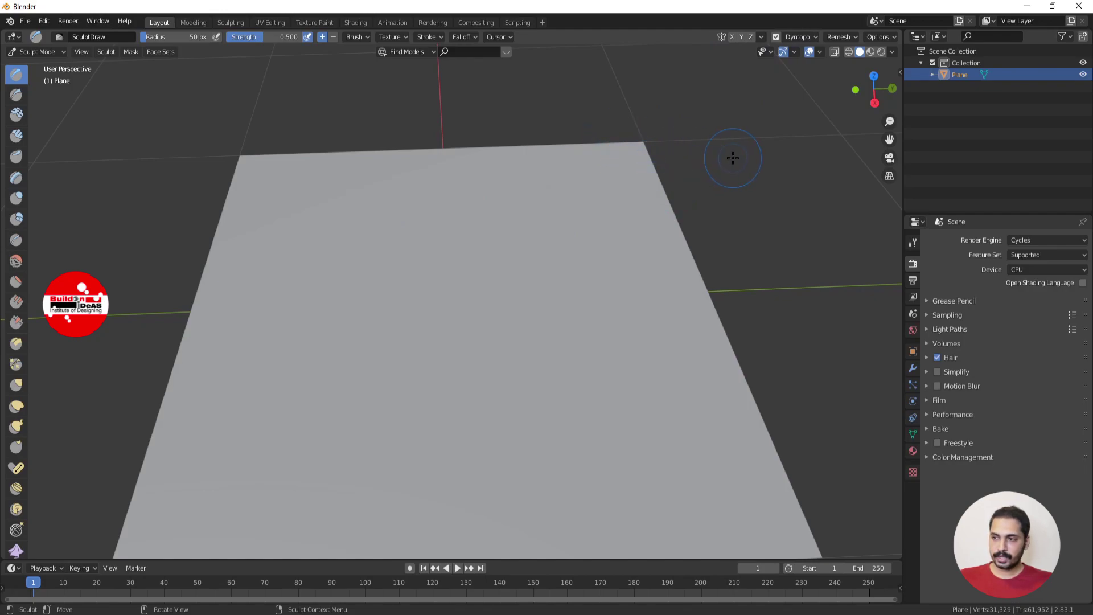
# Show the BlenderKit sidebar panel and switch its asset search to brushes.
pyautogui.press('n')
pyautogui.click(895, 150)
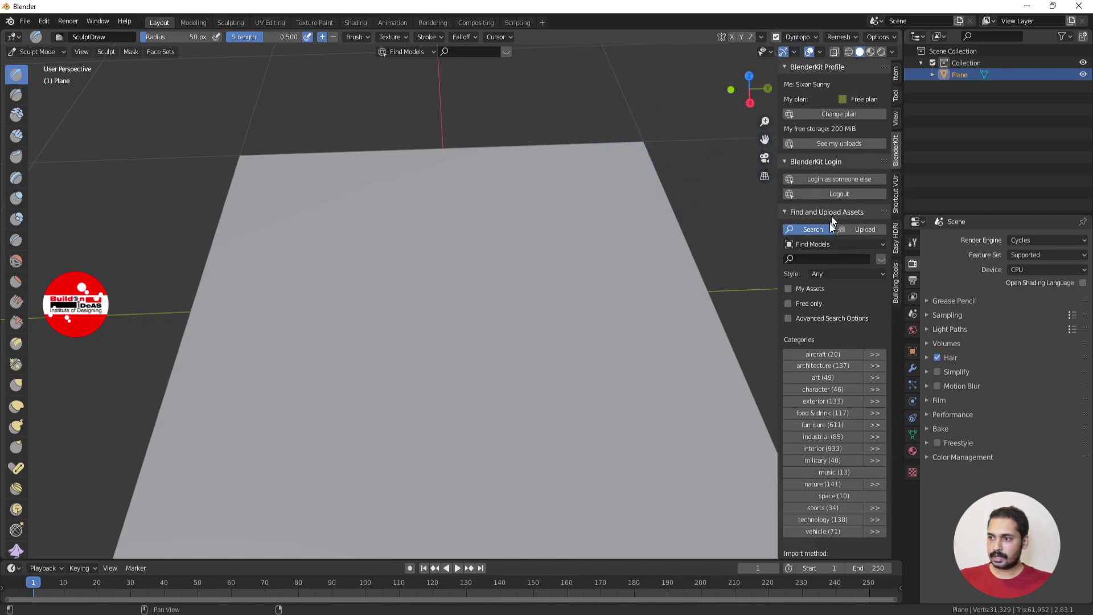
pyautogui.click(841, 250)
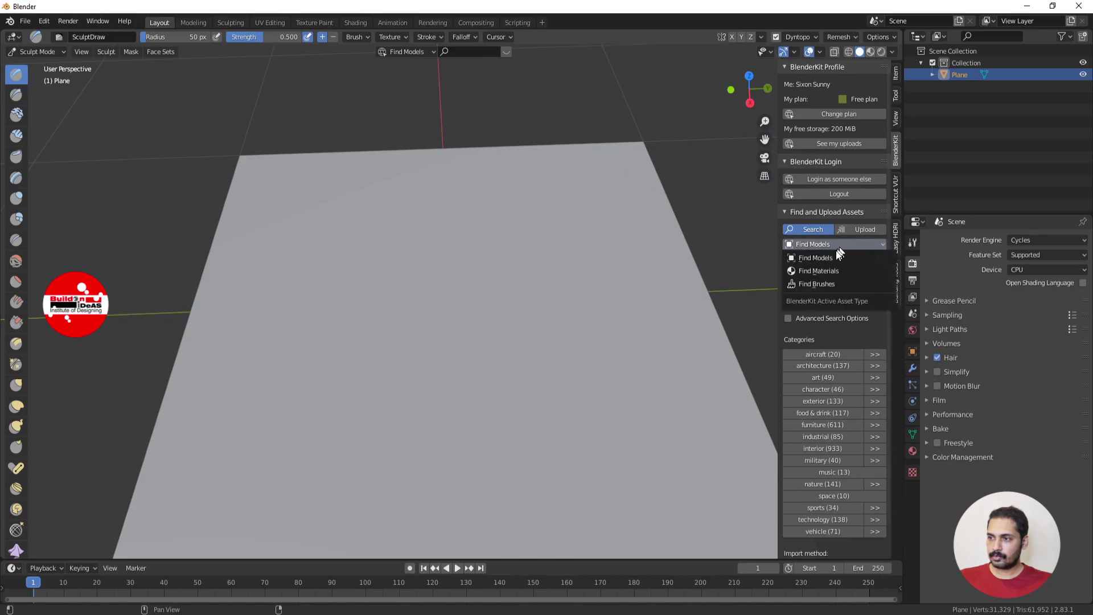
pyautogui.click(812, 284)
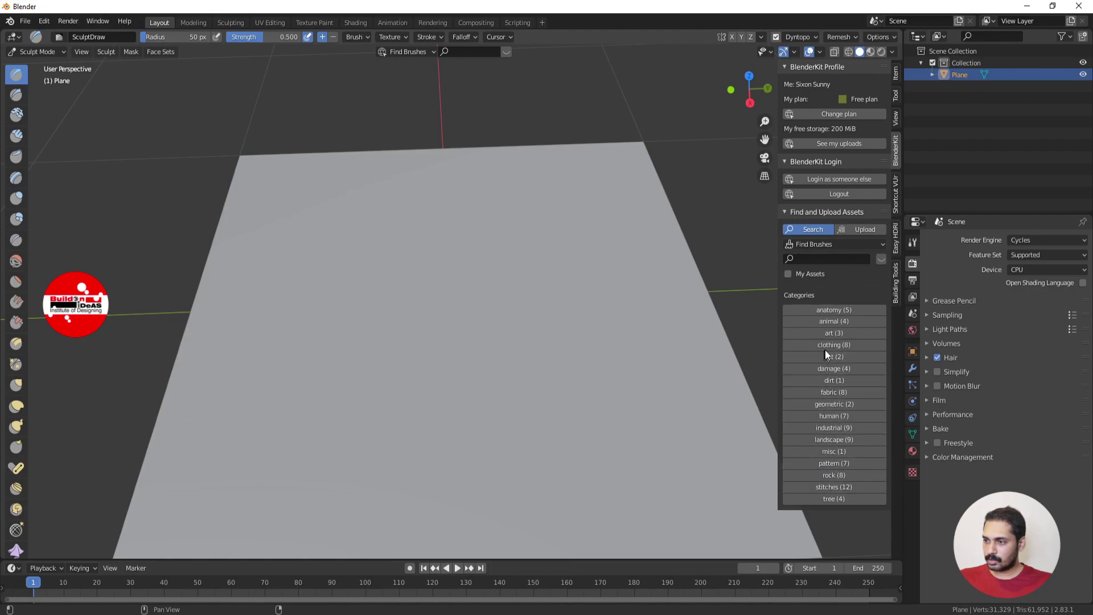
# Browse the stitches category and download the 'stitch perpendicular band thick seam' brush.
pyautogui.click(815, 488)
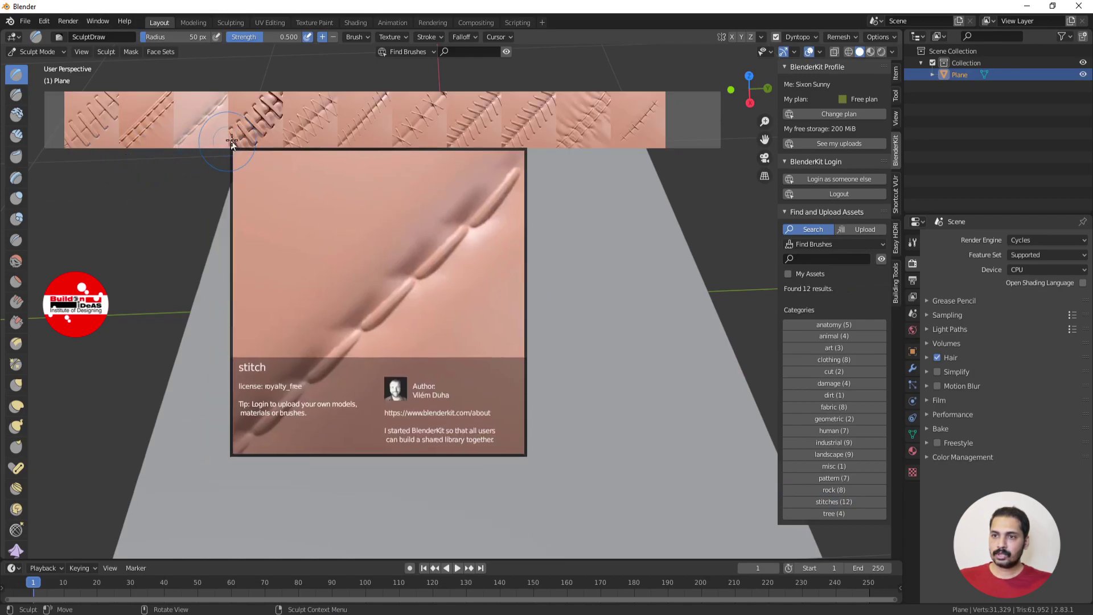
pyautogui.moveTo(263, 117)
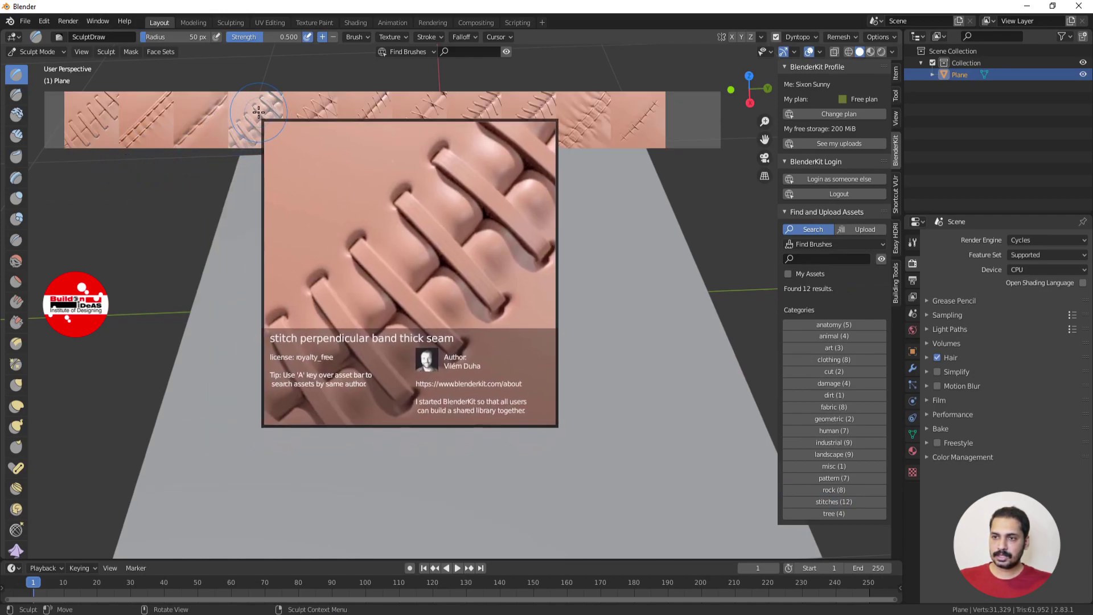
pyautogui.click(259, 112)
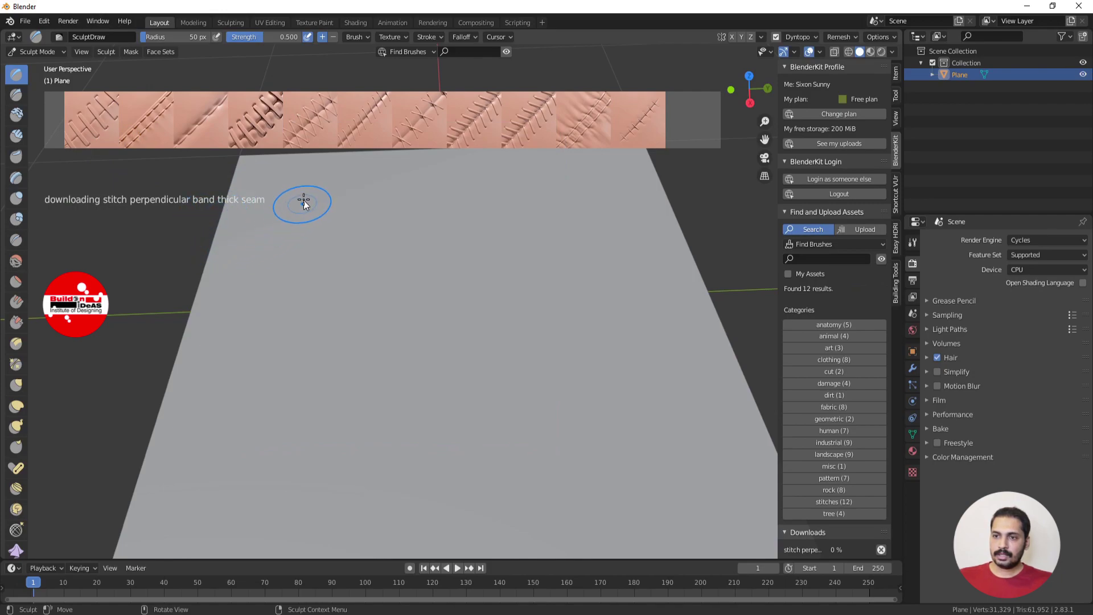
# Paint a stitch seam down the left of the plane and turn on Dyntopo smooth shading.
pyautogui.moveTo(301, 178)
pyautogui.mouseDown()
pyautogui.moveTo(280, 236)
pyautogui.moveTo(277, 307)
pyautogui.moveTo(252, 353)
pyautogui.moveTo(251, 455)
pyautogui.moveTo(291, 481)
pyautogui.moveTo(283, 459)
pyautogui.mouseUp()
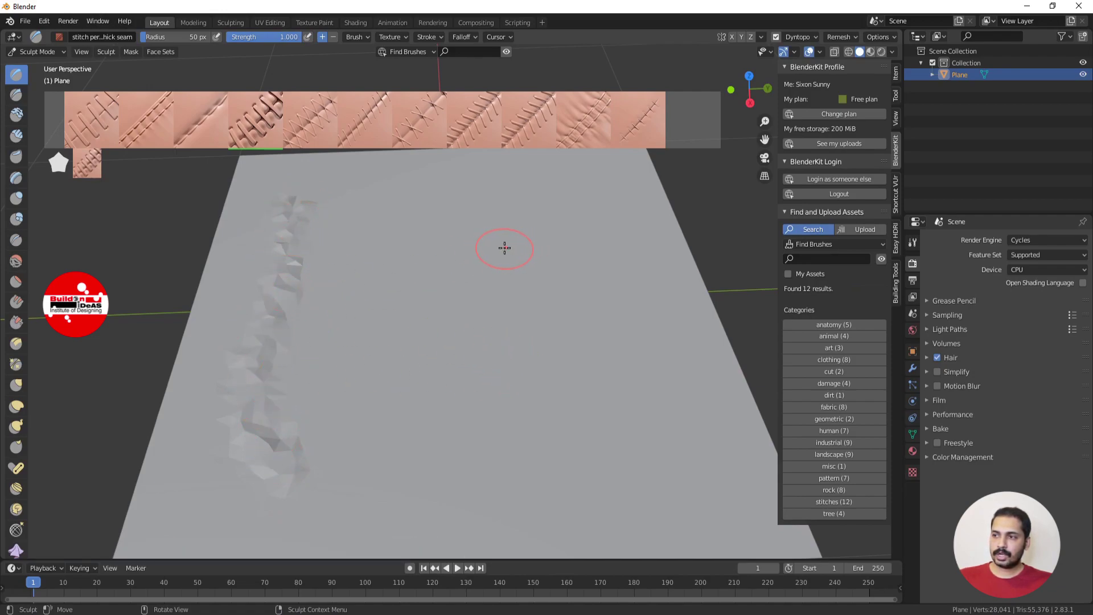
pyautogui.click(896, 96)
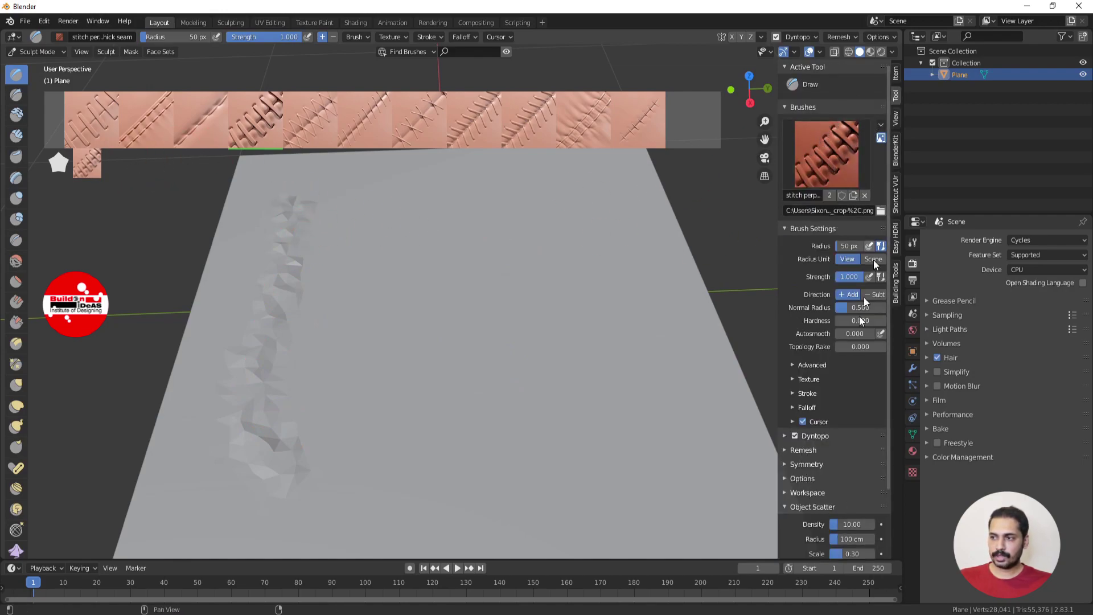
pyautogui.click(784, 436)
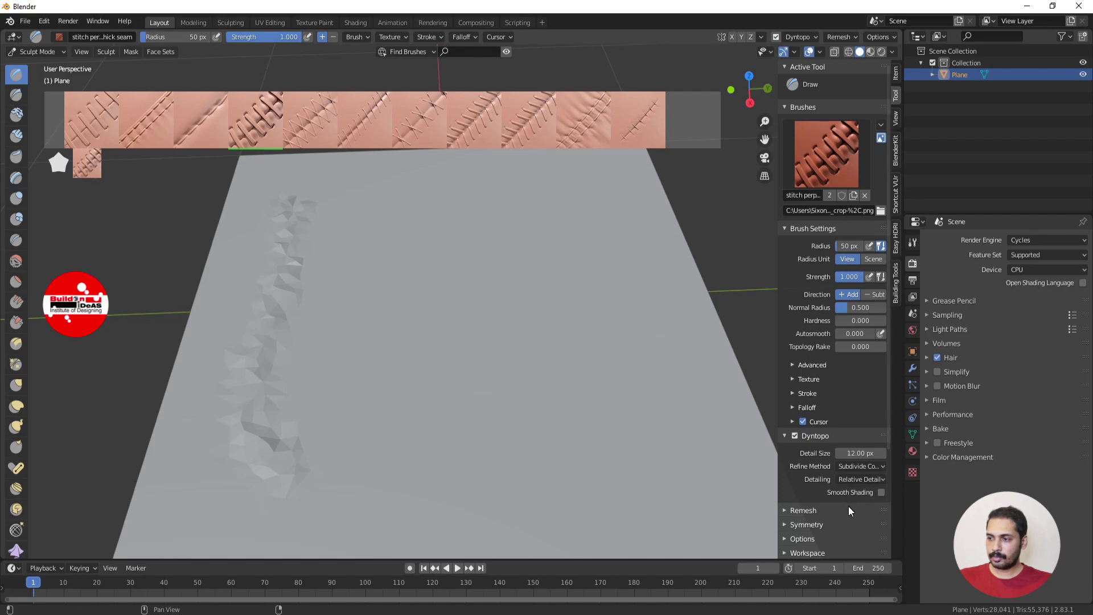
pyautogui.click(881, 492)
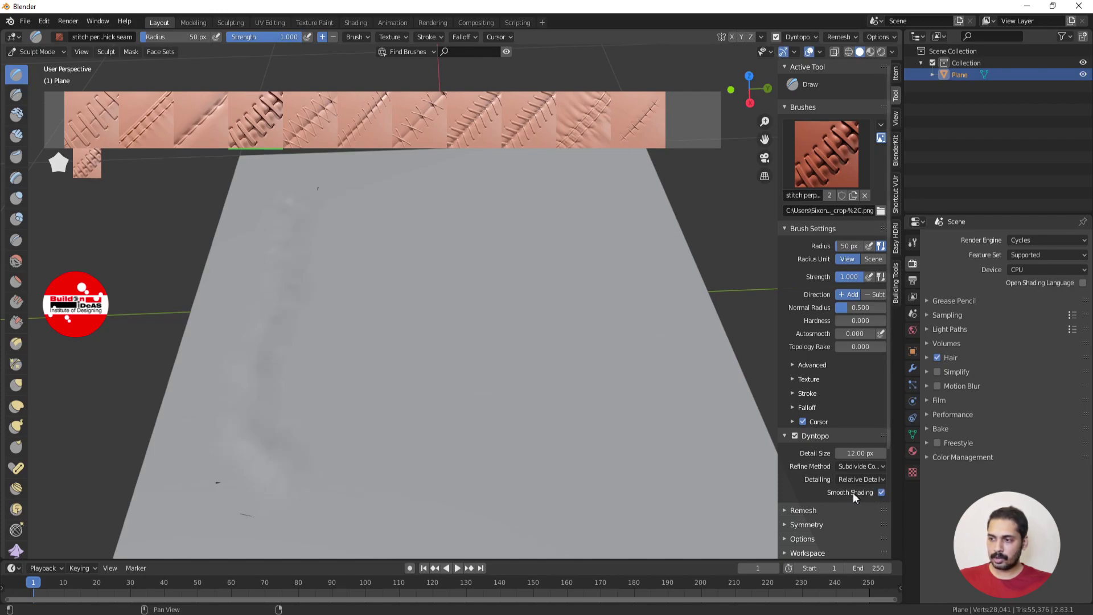
# Enter 1 as the Dyntopo detail size in px.
pyautogui.click(857, 453)
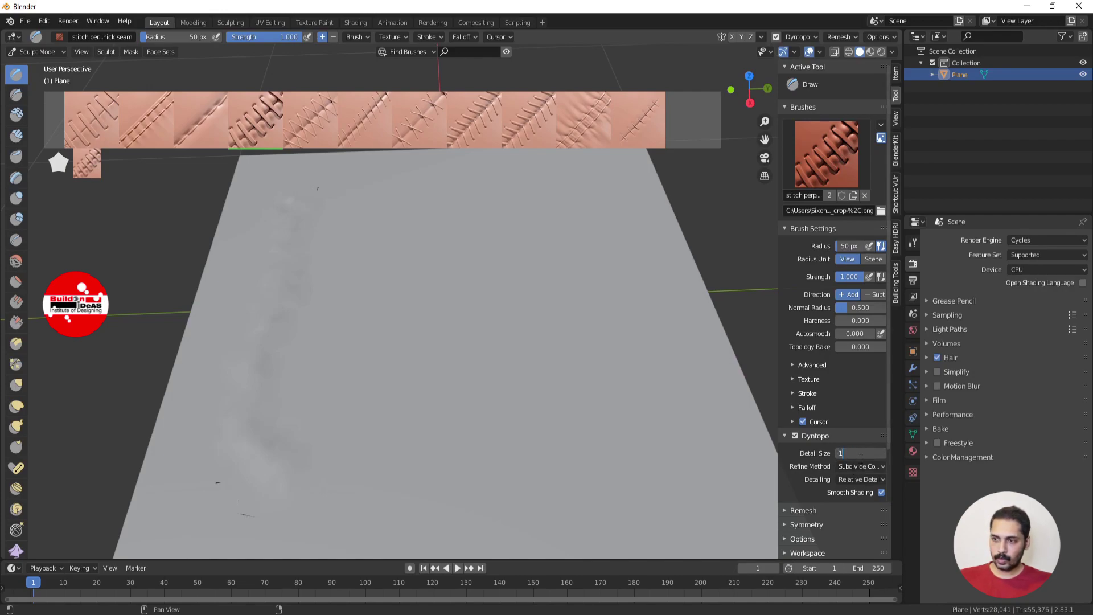
pyautogui.write('1')
pyautogui.press('Return')
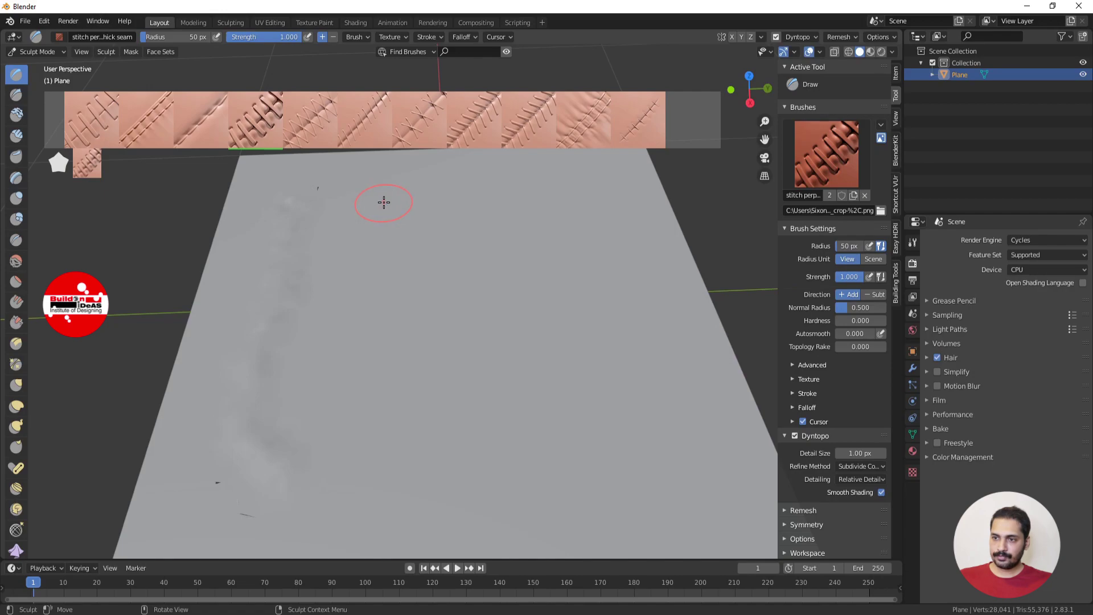
pyautogui.scroll(2, 384, 202)
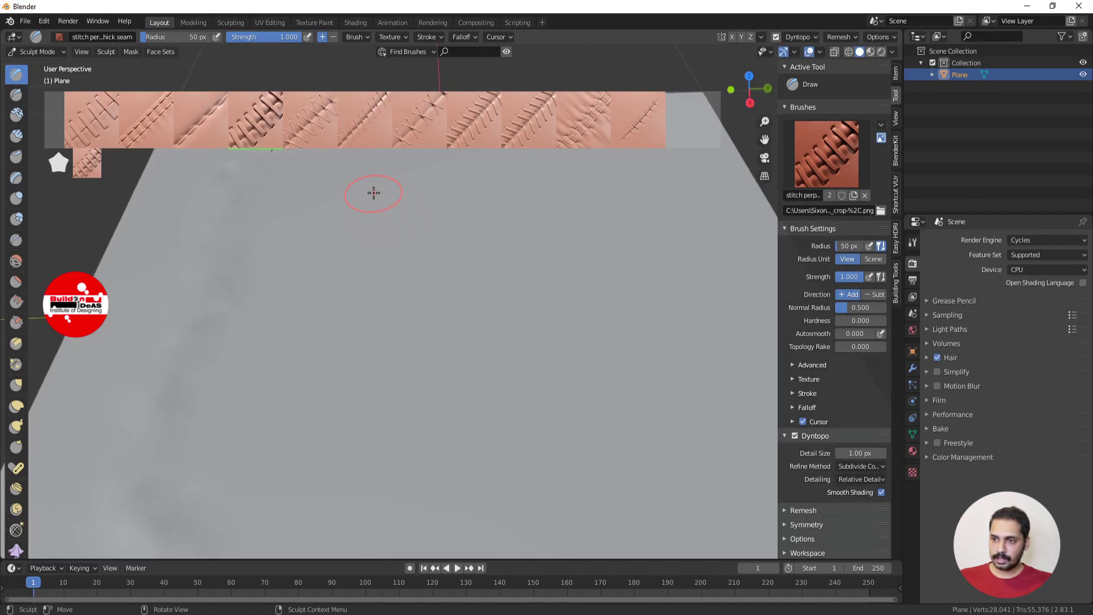
# Sculpt a curved stitch seam down the plane, then lower the detail size to 0.25 px.
pyautogui.moveTo(373, 193)
pyautogui.mouseDown()
pyautogui.moveTo(335, 304)
pyautogui.moveTo(332, 348)
pyautogui.moveTo(380, 405)
pyautogui.moveTo(401, 456)
pyautogui.moveTo(497, 511)
pyautogui.mouseUp()
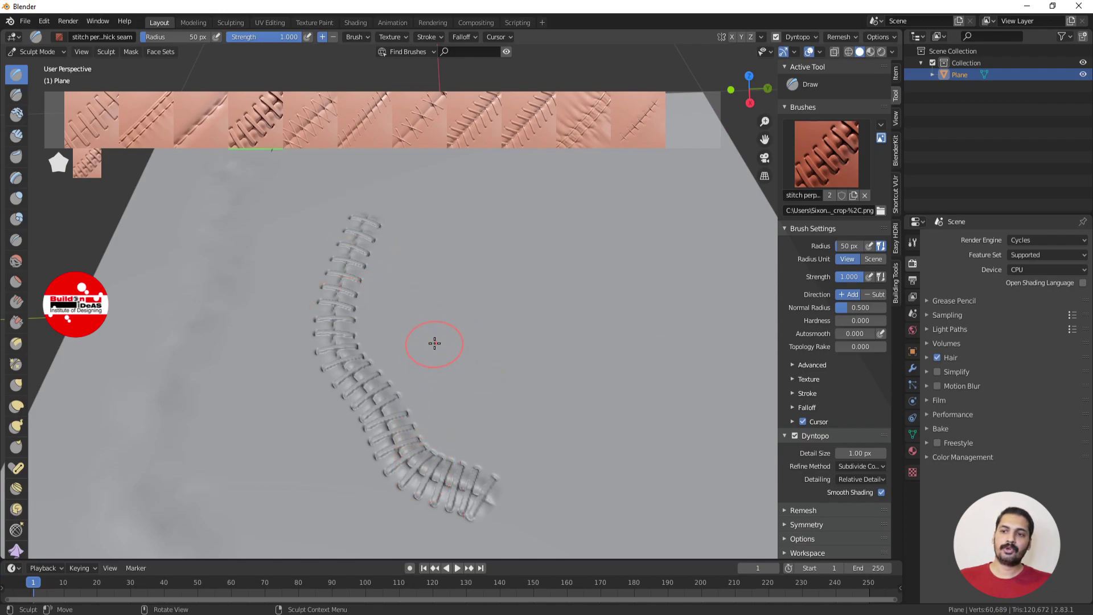
pyautogui.moveTo(435, 343); pyautogui.dragTo(424, 320, button='middle')
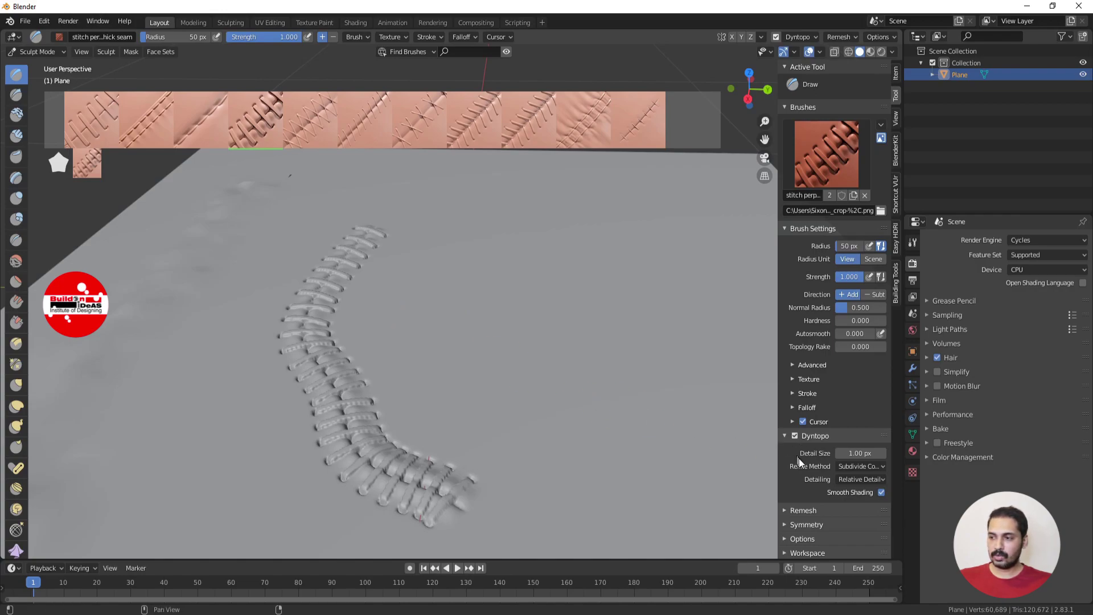
pyautogui.click(842, 453)
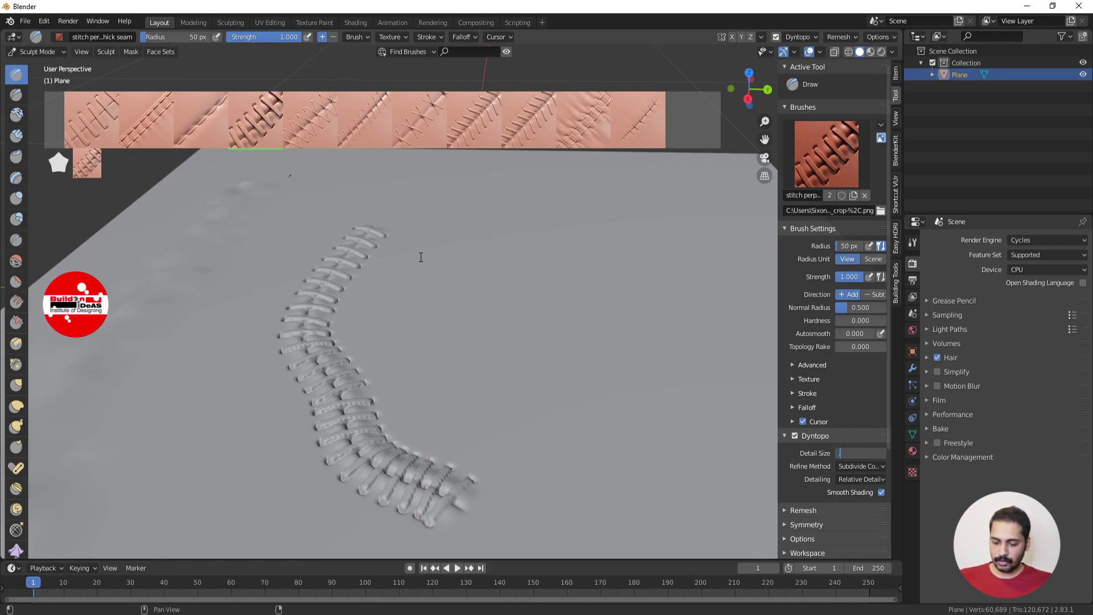
pyautogui.press('Return')
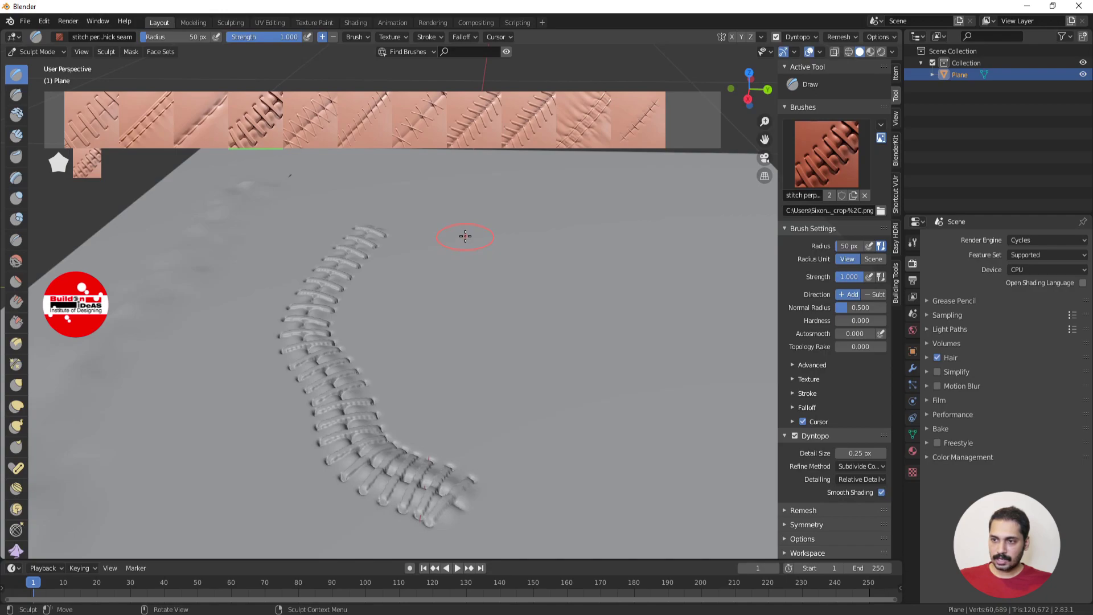
# Sculpt a second stitch seam beside the first and reopen the BlenderKit search panel.
pyautogui.moveTo(466, 233)
pyautogui.mouseDown()
pyautogui.moveTo(437, 294)
pyautogui.moveTo(447, 334)
pyautogui.moveTo(482, 367)
pyautogui.moveTo(601, 408)
pyautogui.moveTo(614, 479)
pyautogui.moveTo(571, 424)
pyautogui.mouseUp()
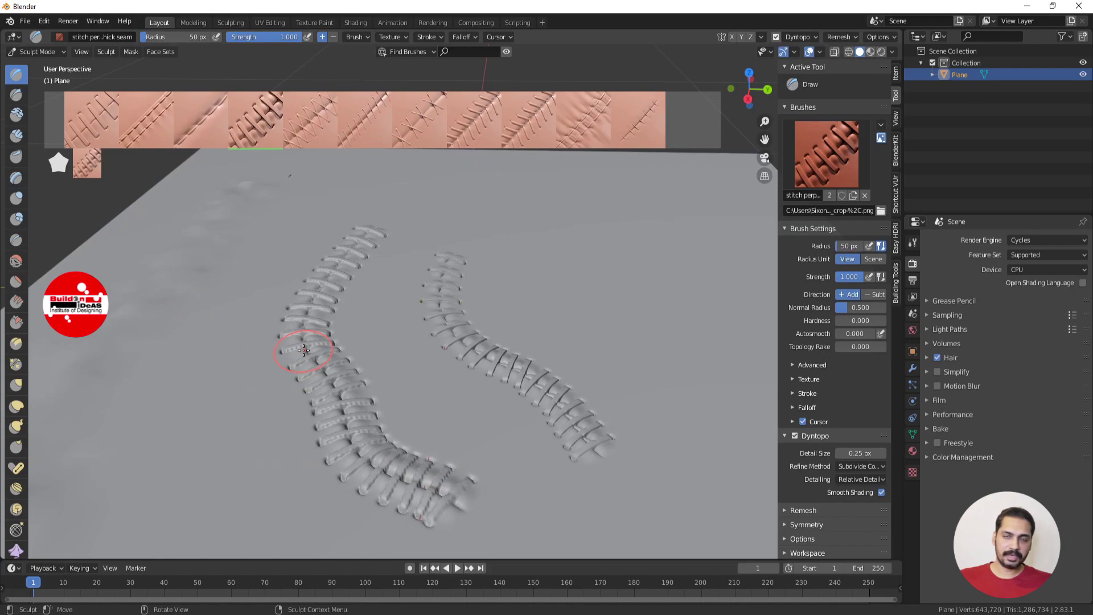
pyautogui.scroll(-2, 446, 344)
pyautogui.moveTo(446, 344); pyautogui.dragTo(400, 317, button='middle')
pyautogui.scroll(2, 400, 317)
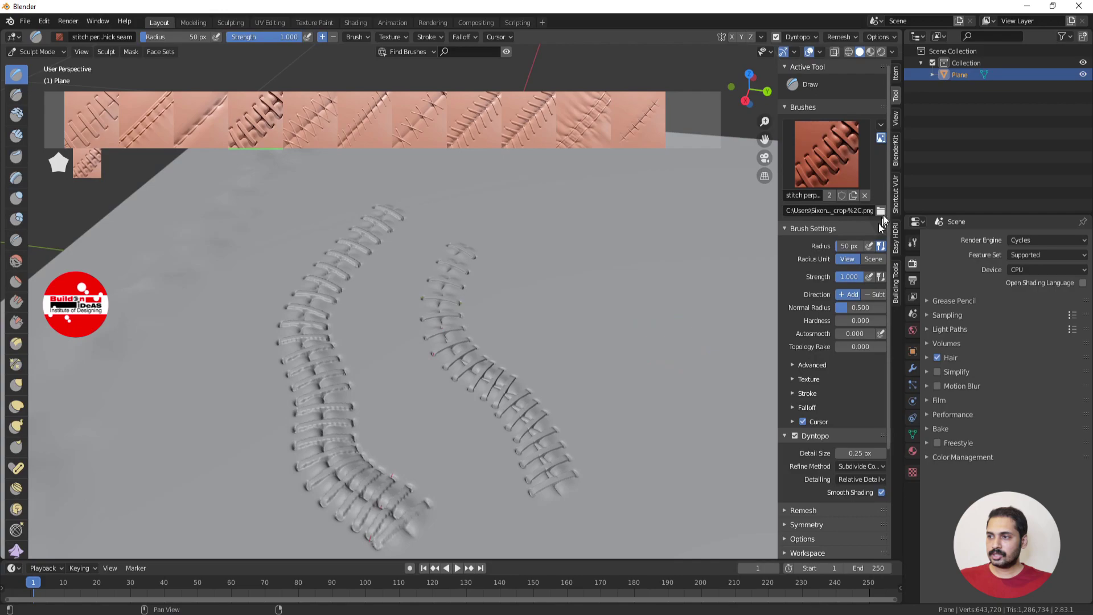
pyautogui.click(896, 152)
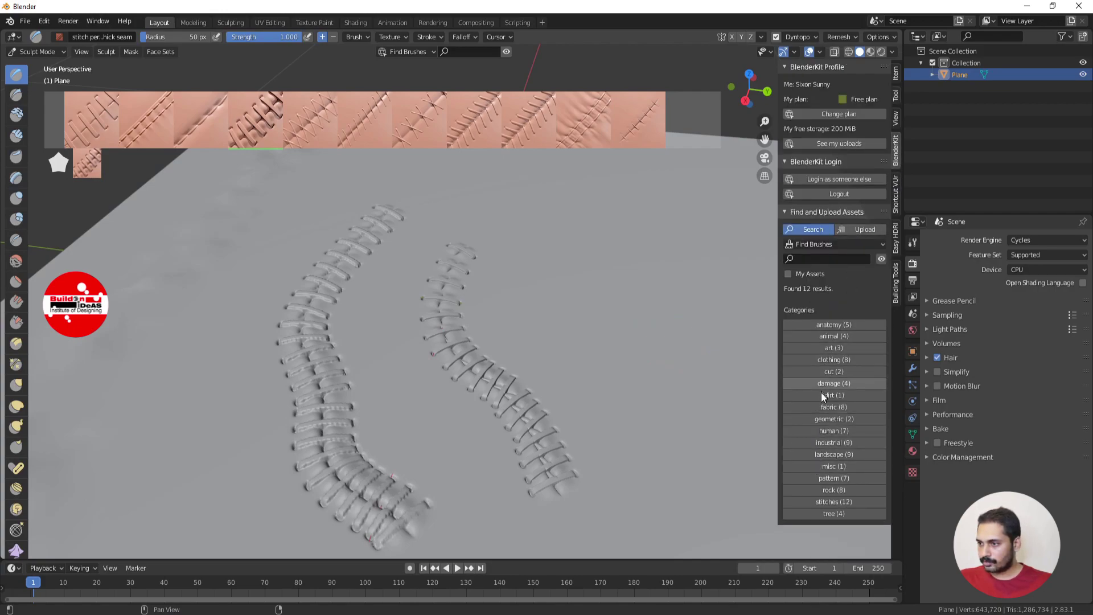
# Filter BlenderKit brushes to landscape and download the 'sand' brush as the active brush.
pyautogui.click(814, 456)
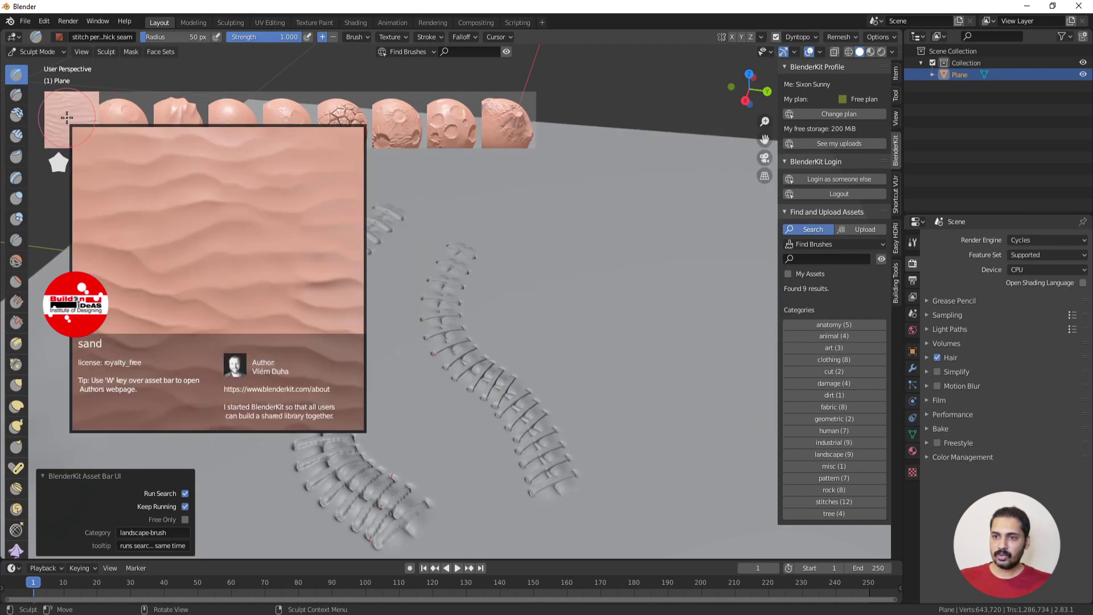
pyautogui.keyDown('shift'); pyautogui.moveTo(549, 334); pyautogui.dragTo(303, 335, button='middle'); pyautogui.keyUp('shift')
pyautogui.scroll(-2, 417, 314)
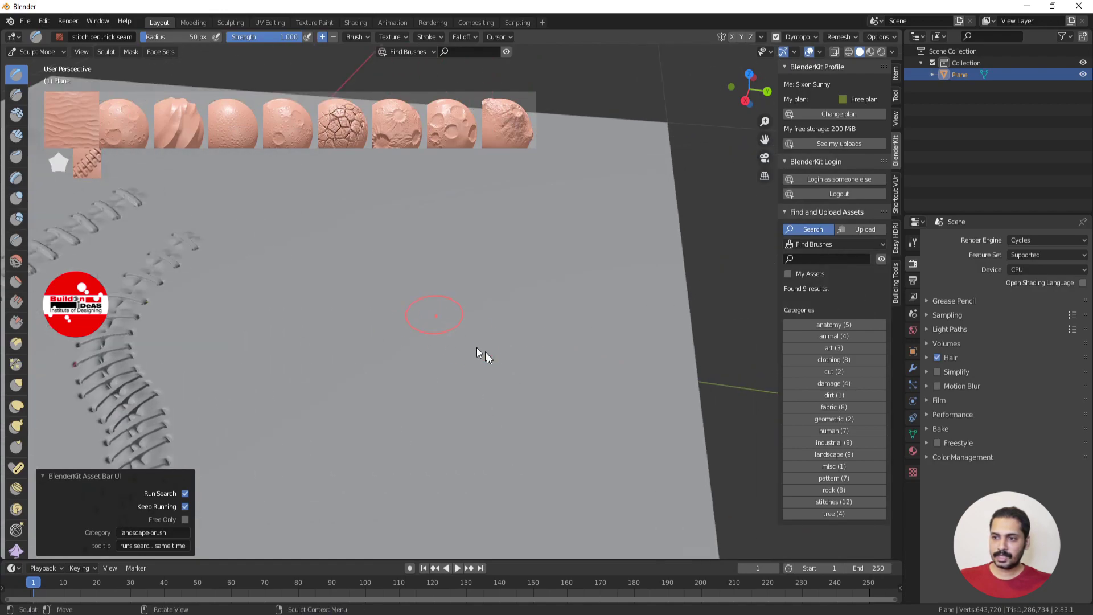
pyautogui.moveTo(476, 347); pyautogui.dragTo(445, 346, button='middle')
pyautogui.click(69, 118)
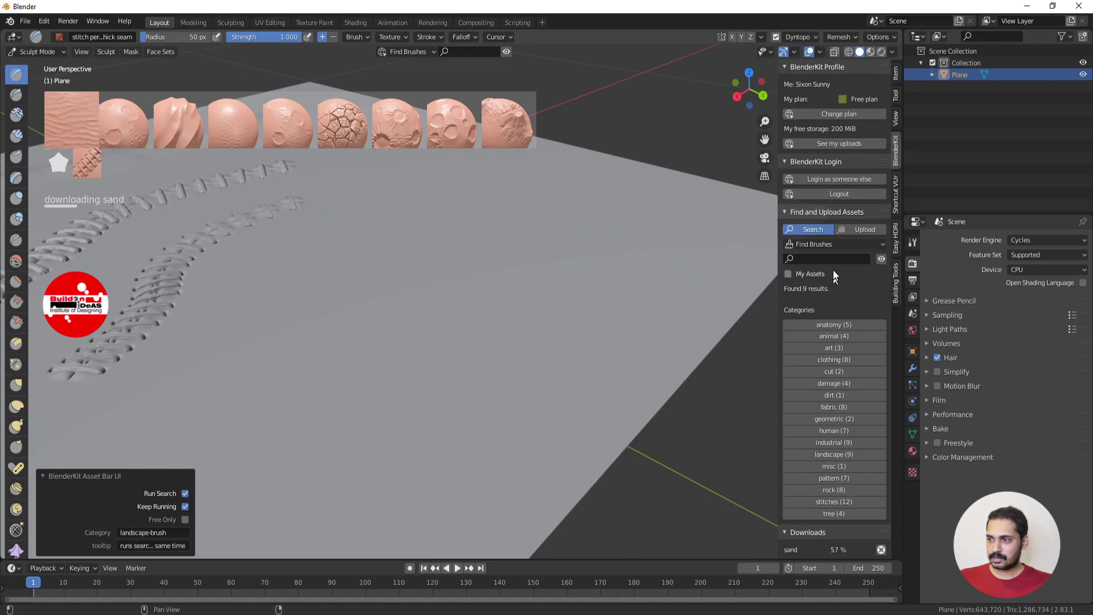
pyautogui.click(899, 95)
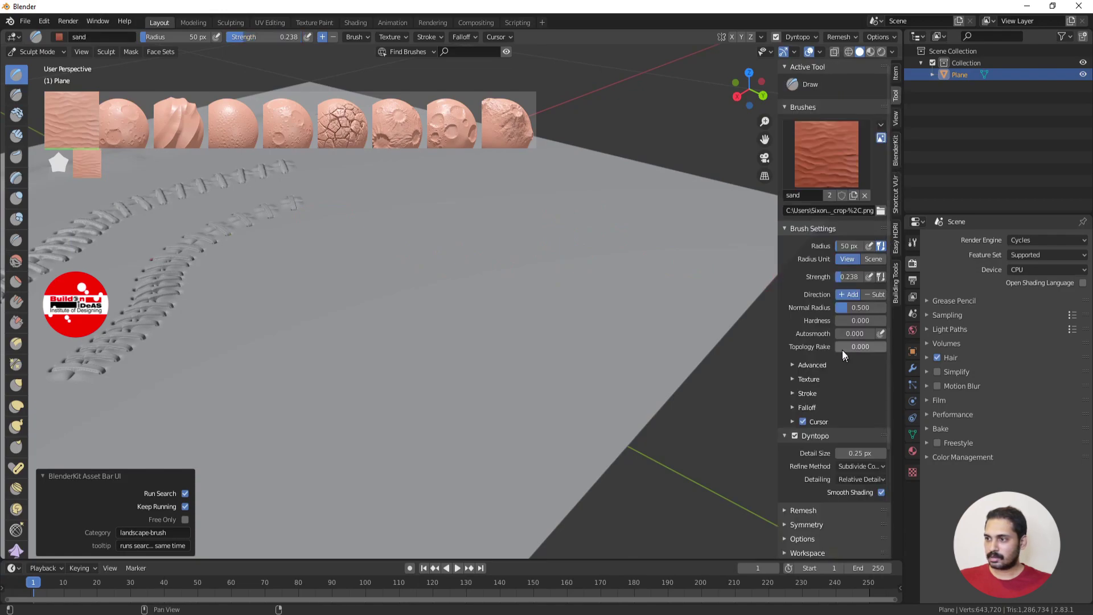
# Set the Dyntopo detail size back to 1 px and frame the empty plane area at a grazing angle.
pyautogui.click(861, 453)
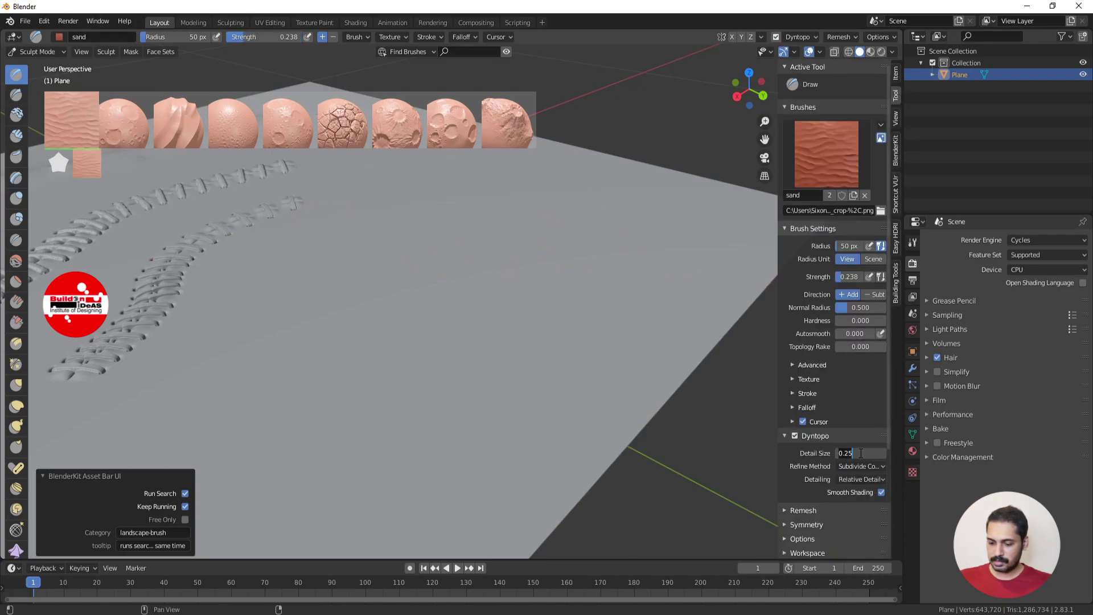
pyautogui.write('1')
pyautogui.press('Return')
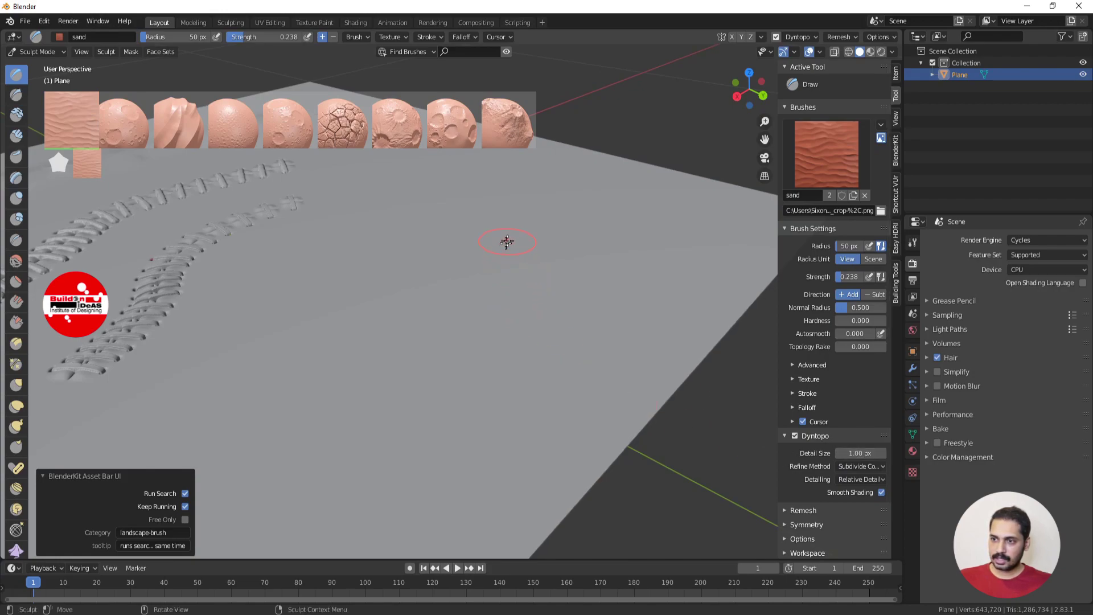
pyautogui.moveTo(426, 325)
pyautogui.keyDown('ctrl'); pyautogui.mouseDown(button='middle')
pyautogui.moveTo(349, 366)
pyautogui.moveTo(292, 435)
pyautogui.mouseUp(button='middle'); pyautogui.keyUp('ctrl')
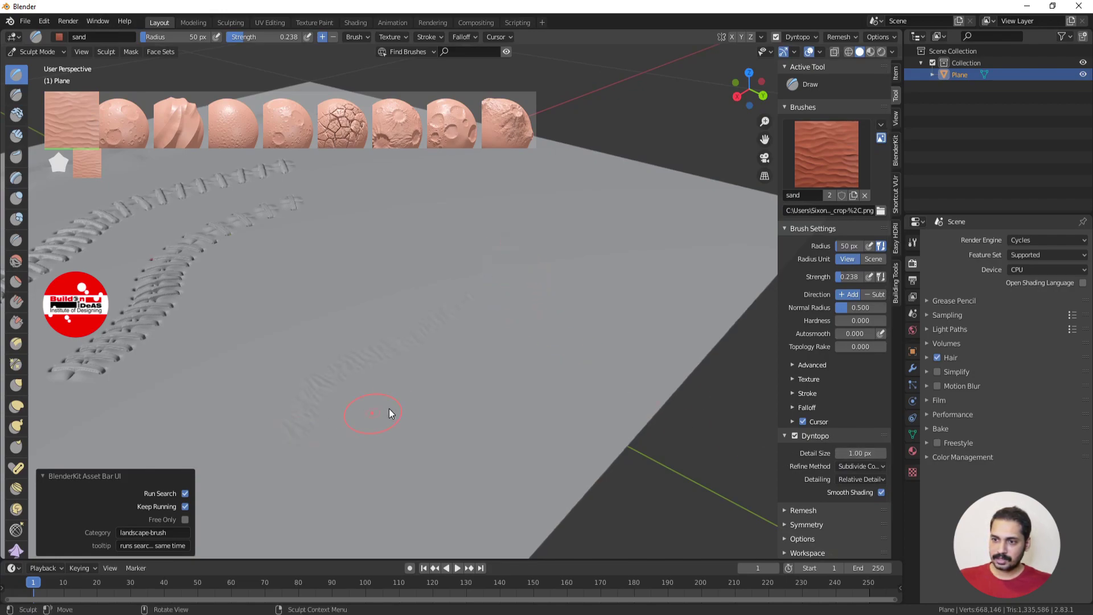
pyautogui.moveTo(390, 408); pyautogui.dragTo(439, 359, button='middle')
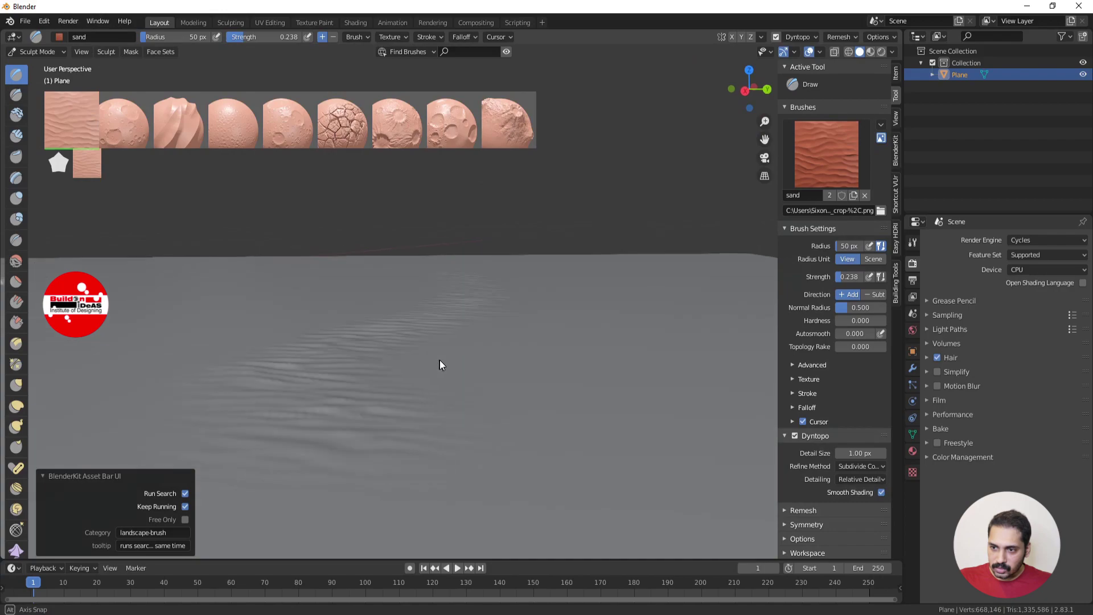
# Sculpt bands of sand ripples, then stamp dune ripples at 0.705 strength and 177 px radius.
pyautogui.moveTo(410, 353)
pyautogui.mouseDown()
pyautogui.moveTo(522, 390)
pyautogui.moveTo(606, 450)
pyautogui.moveTo(391, 475)
pyautogui.moveTo(324, 503)
pyautogui.mouseUp()
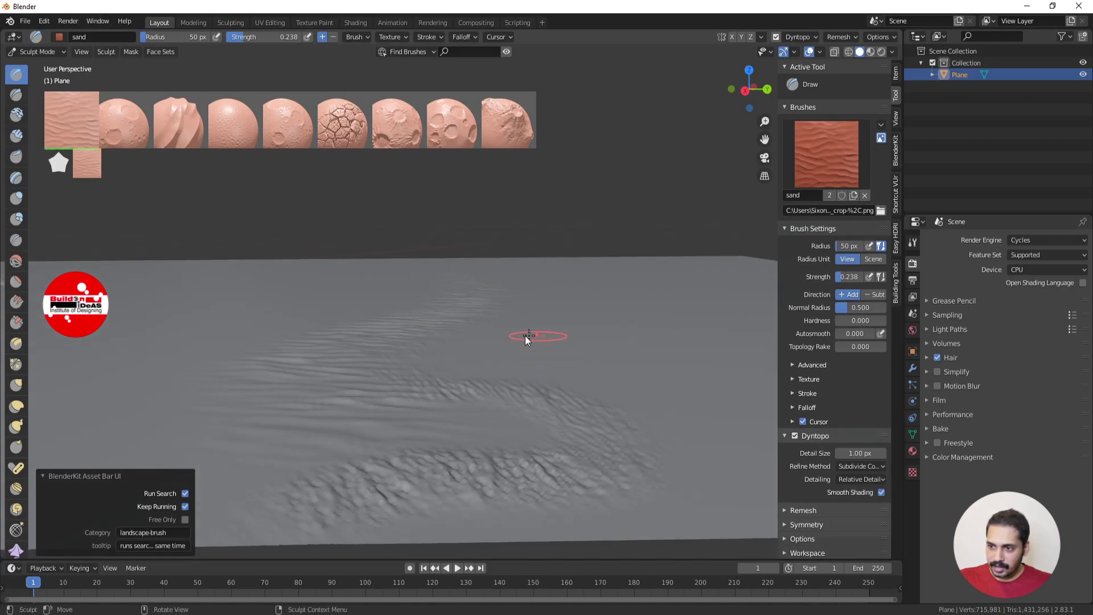
pyautogui.moveTo(525, 336)
pyautogui.mouseDown()
pyautogui.moveTo(479, 363)
pyautogui.moveTo(629, 378)
pyautogui.moveTo(732, 446)
pyautogui.moveTo(614, 390)
pyautogui.mouseUp()
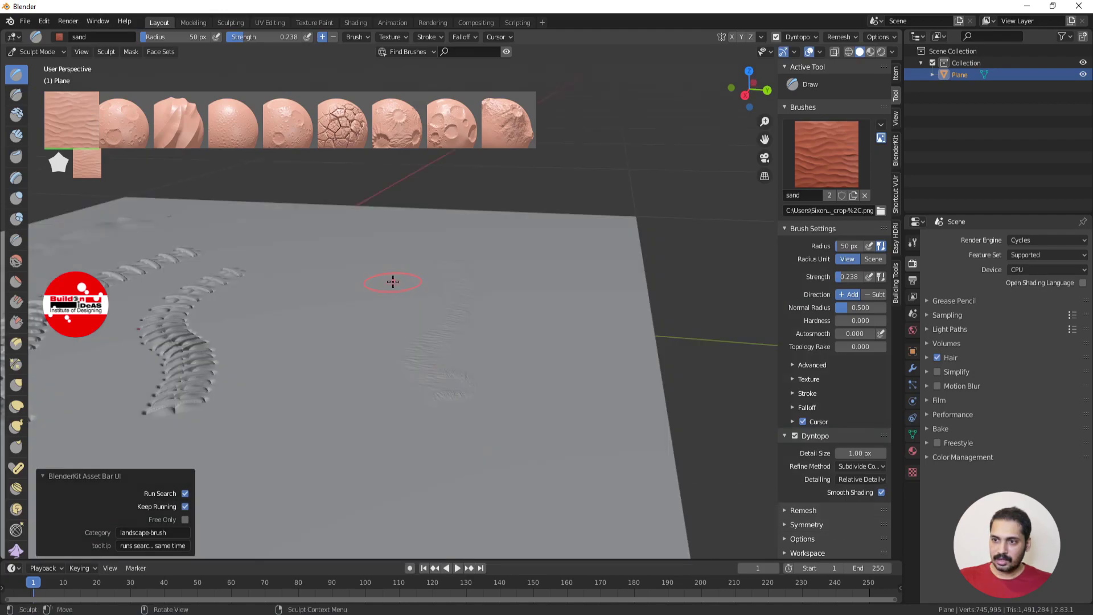
pyautogui.moveTo(393, 281)
pyautogui.mouseDown()
pyautogui.moveTo(317, 444)
pyautogui.moveTo(380, 510)
pyautogui.moveTo(411, 320)
pyautogui.moveTo(263, 103)
pyautogui.mouseUp()
pyautogui.moveTo(246, 39); pyautogui.dragTo(273, 39)
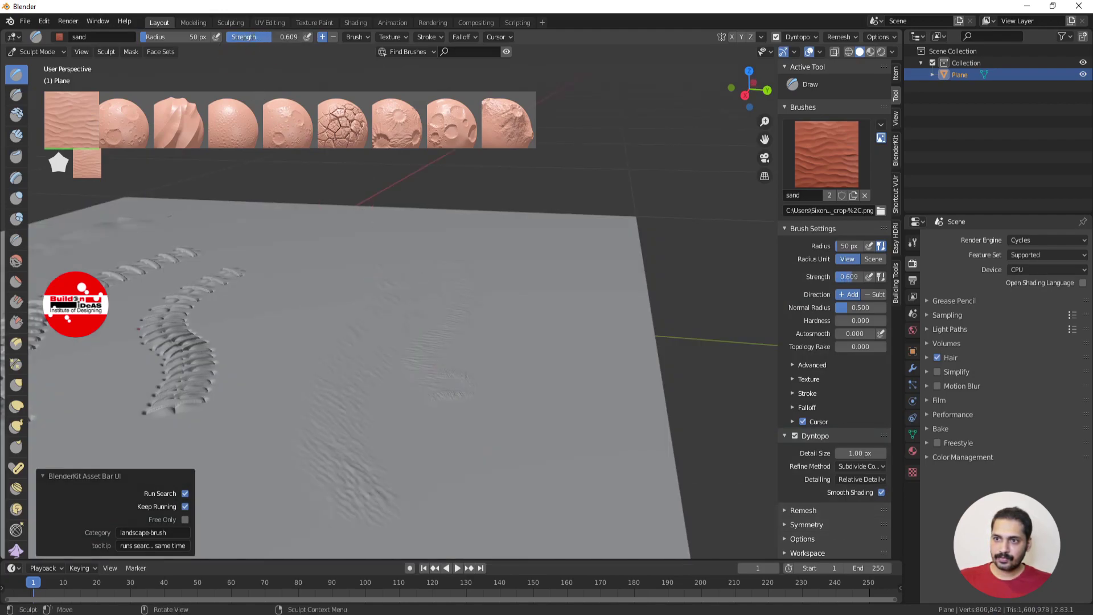
pyautogui.moveTo(152, 37); pyautogui.dragTo(192, 37)
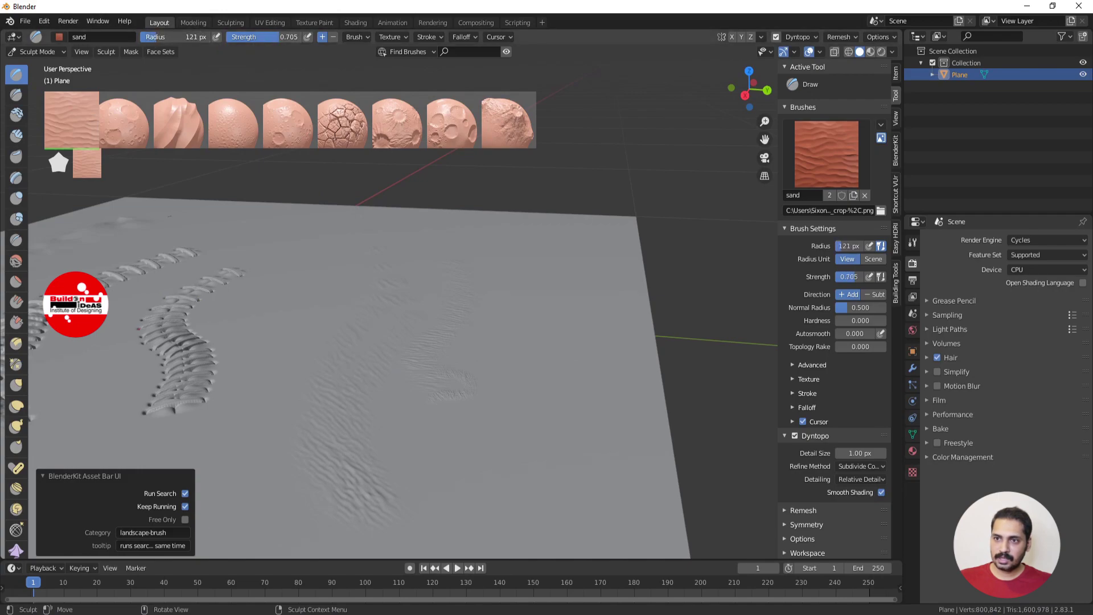
pyautogui.moveTo(389, 301)
pyautogui.mouseDown()
pyautogui.moveTo(330, 344)
pyautogui.moveTo(307, 374)
pyautogui.moveTo(305, 405)
pyautogui.moveTo(353, 405)
pyautogui.moveTo(400, 355)
pyautogui.moveTo(409, 387)
pyautogui.mouseUp()
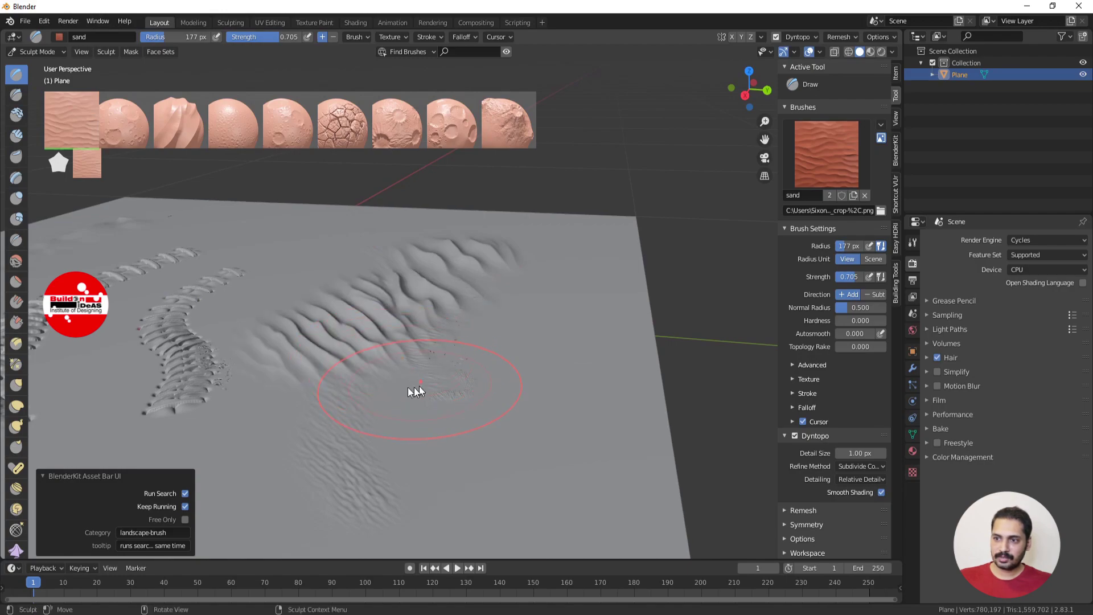